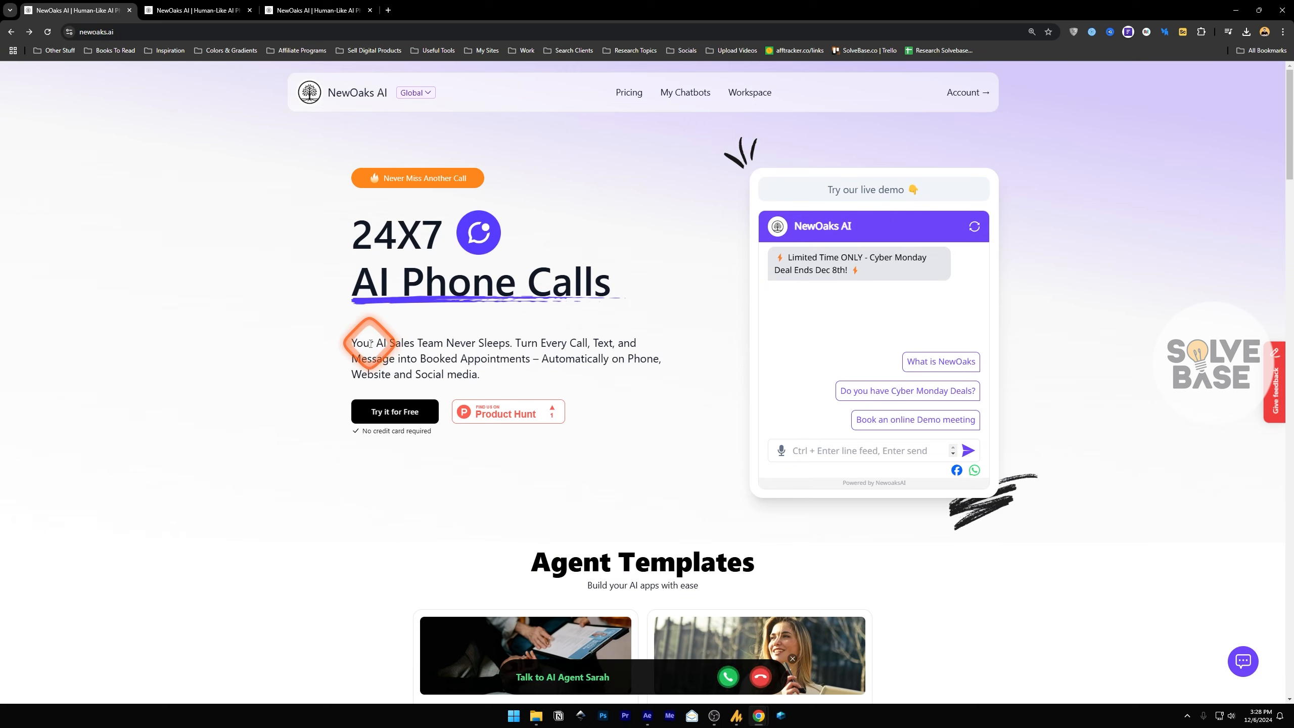
Examine the homepage's sales pitch, the website chat widget and the Agent Templates section
{"action": "left_click_drag", "start_coordinate": [377, 345], "coordinate": [492, 357]}
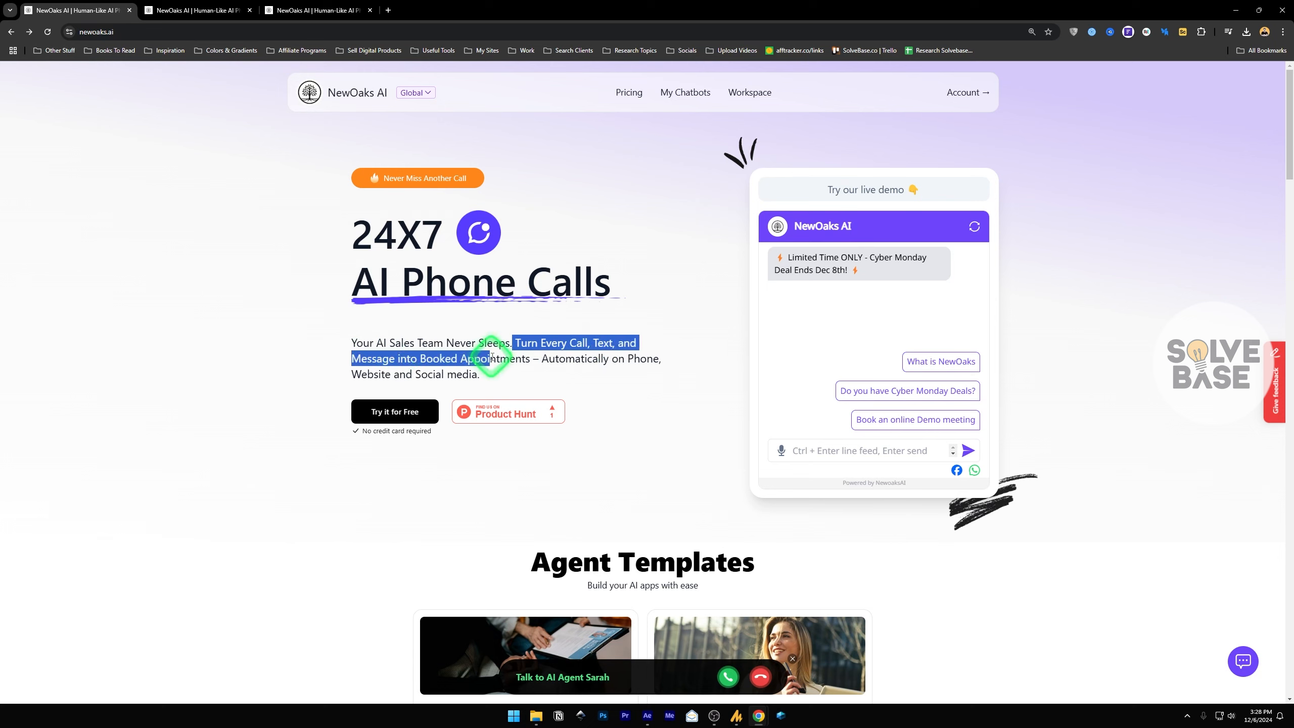
{"action": "left_click", "coordinate": [603, 361]}
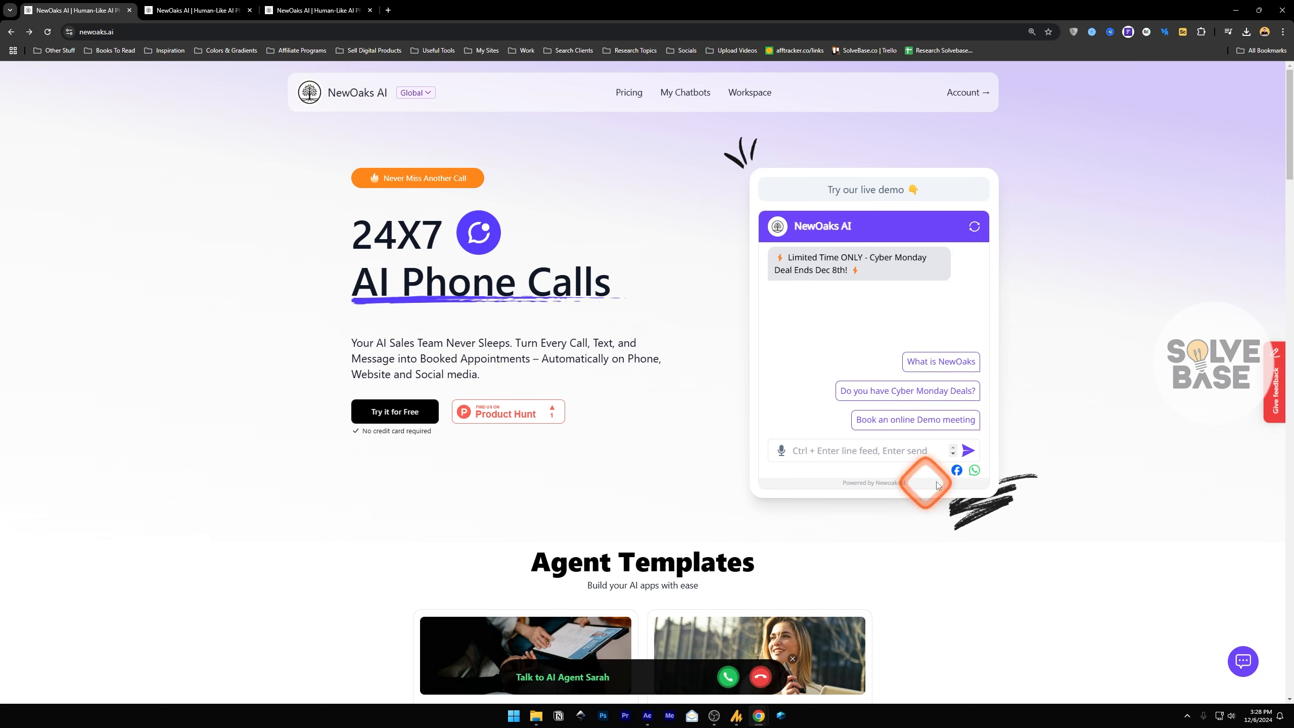
{"action": "left_click", "coordinate": [1244, 663]}
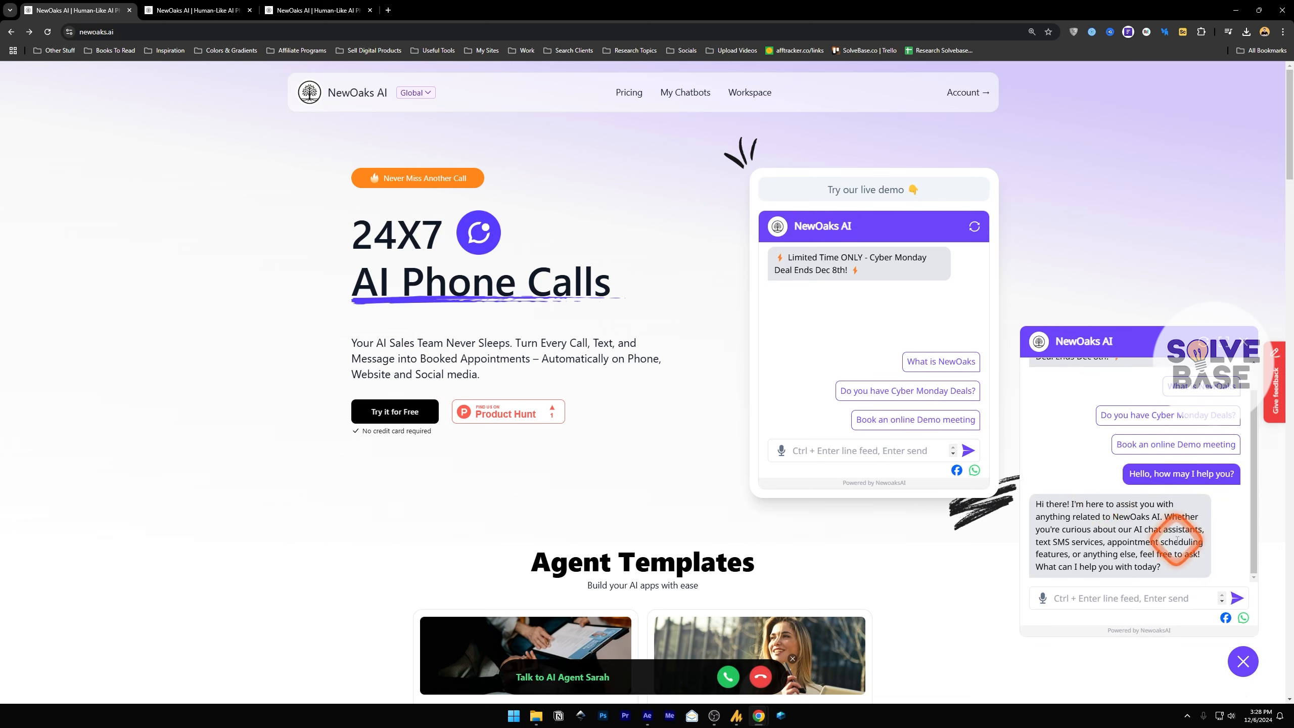
{"action": "left_click", "coordinate": [1243, 662]}
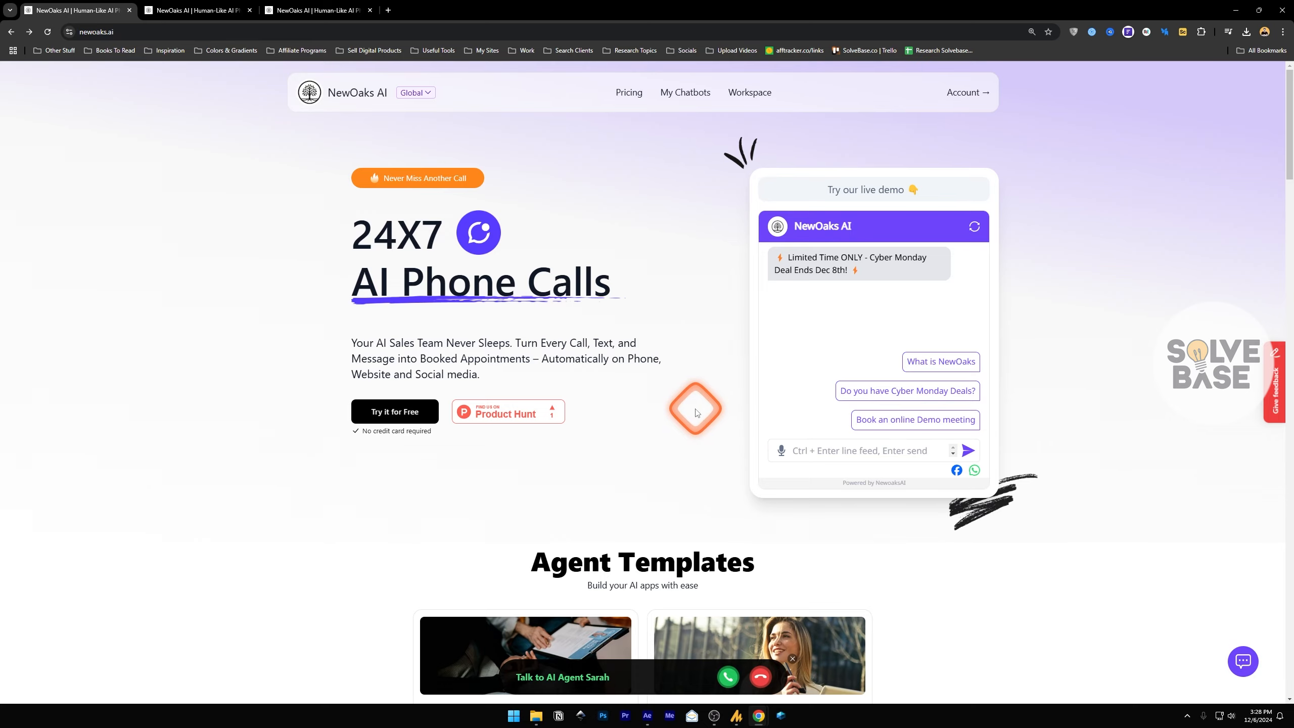
{"action": "scroll", "coordinate": [690, 414], "scroll_direction": "down", "scroll_amount": 2}
{"action": "scroll", "coordinate": [681, 392], "scroll_direction": "up", "scroll_amount": 2}
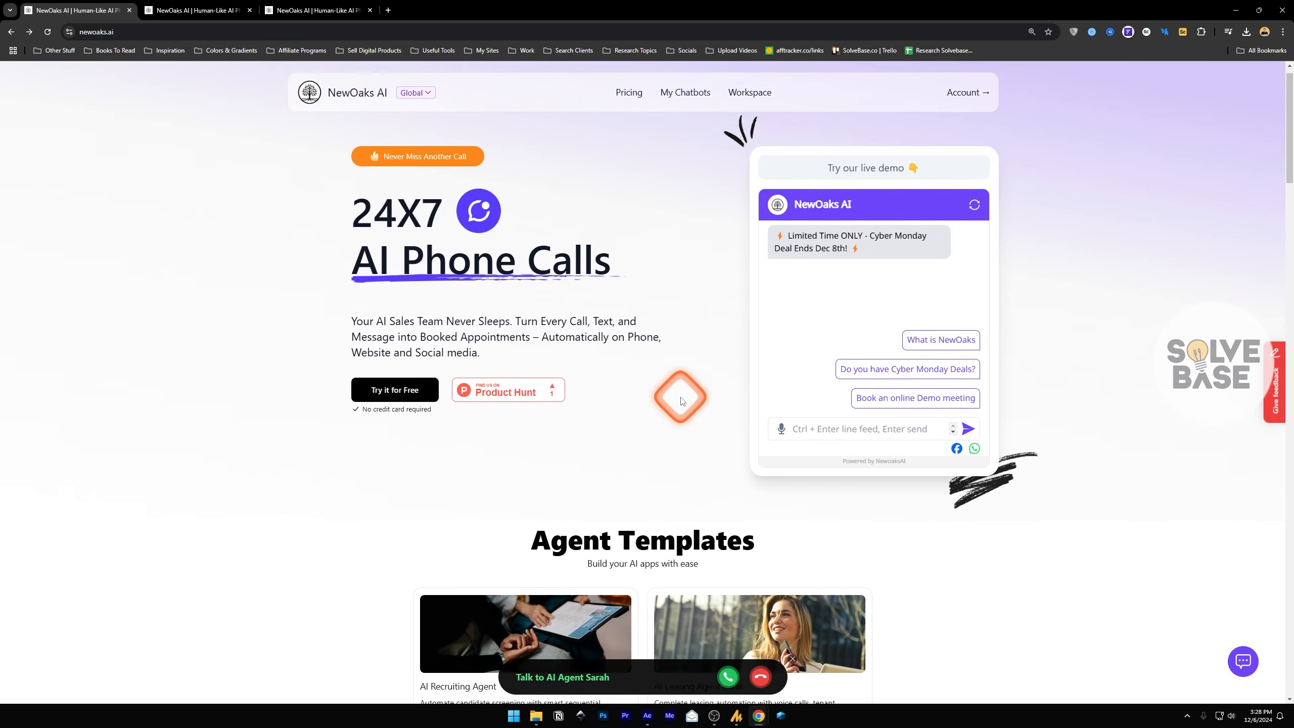
{"action": "scroll", "coordinate": [612, 364], "scroll_direction": "down", "scroll_amount": 3}
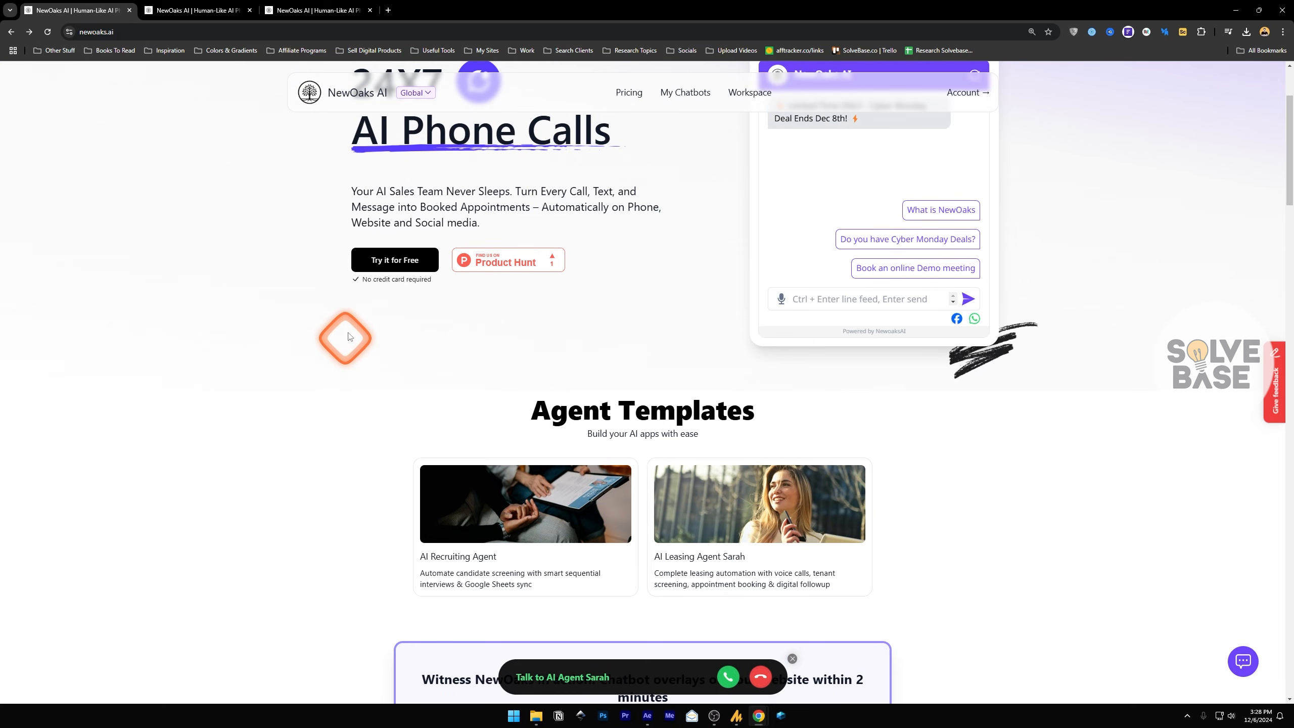
{"action": "scroll", "coordinate": [350, 327], "scroll_direction": "down", "scroll_amount": 4}
{"action": "scroll", "coordinate": [362, 341], "scroll_direction": "up", "scroll_amount": 4}
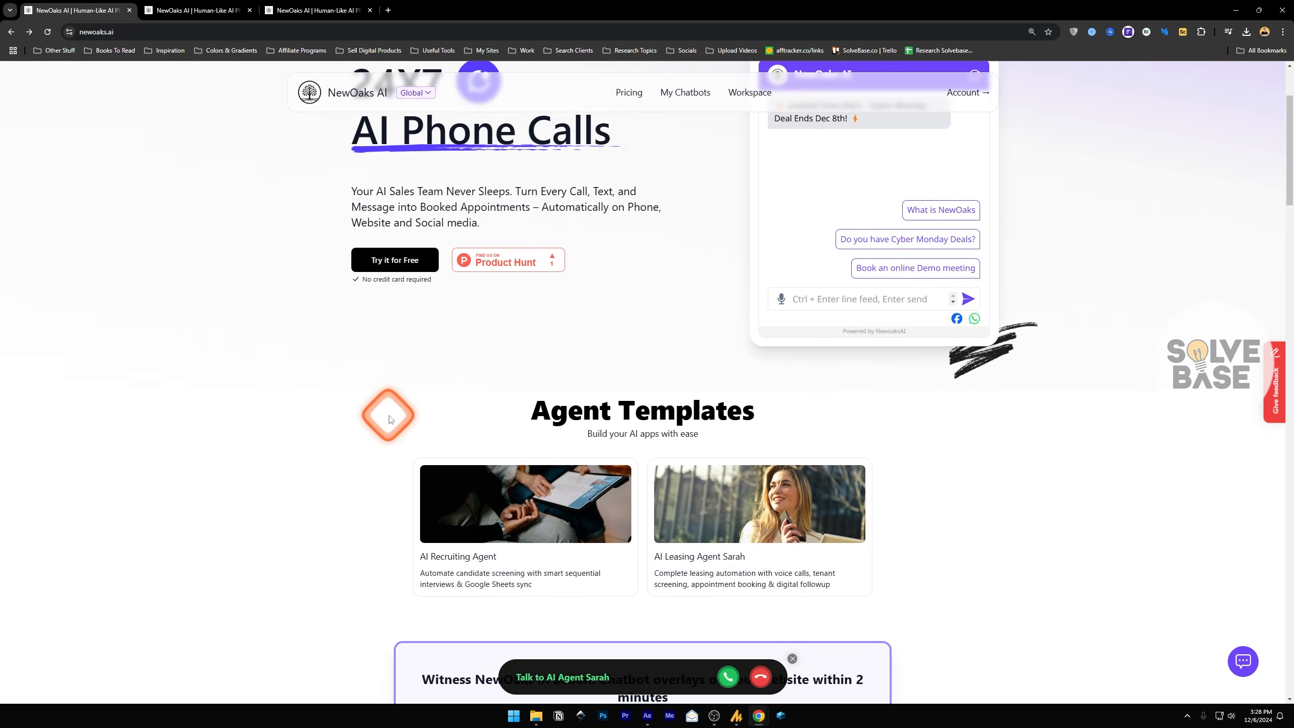
{"action": "scroll", "coordinate": [408, 408], "scroll_direction": "down", "scroll_amount": 1}
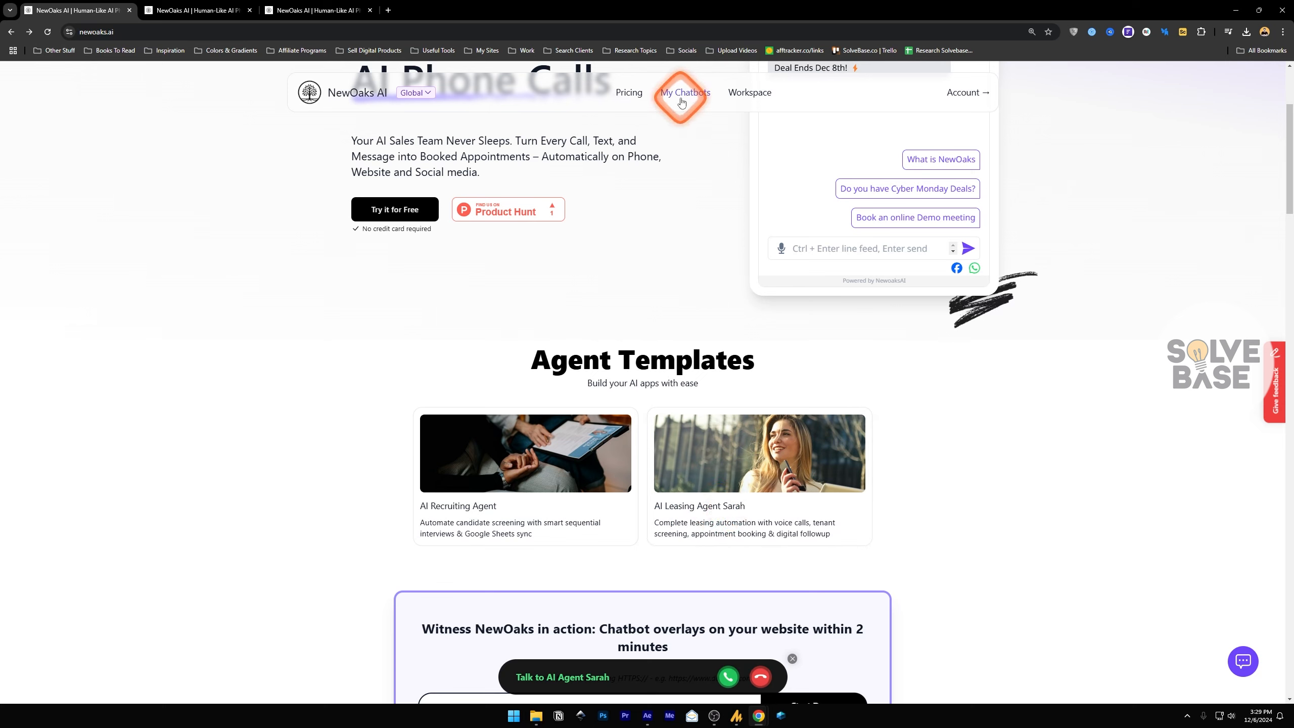
Start a new chatbot from the RealEstate template with Google Sheets as its data source
{"action": "left_click", "coordinate": [204, 10]}
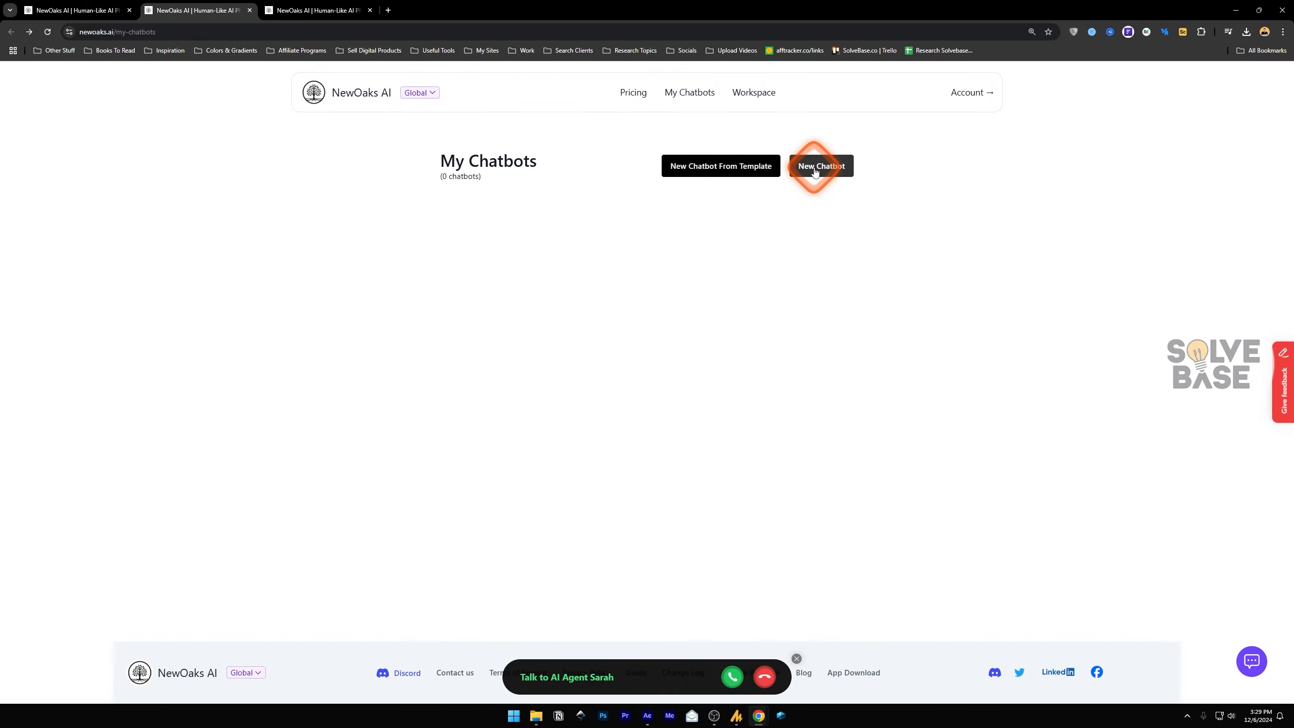
{"action": "left_click", "coordinate": [725, 173]}
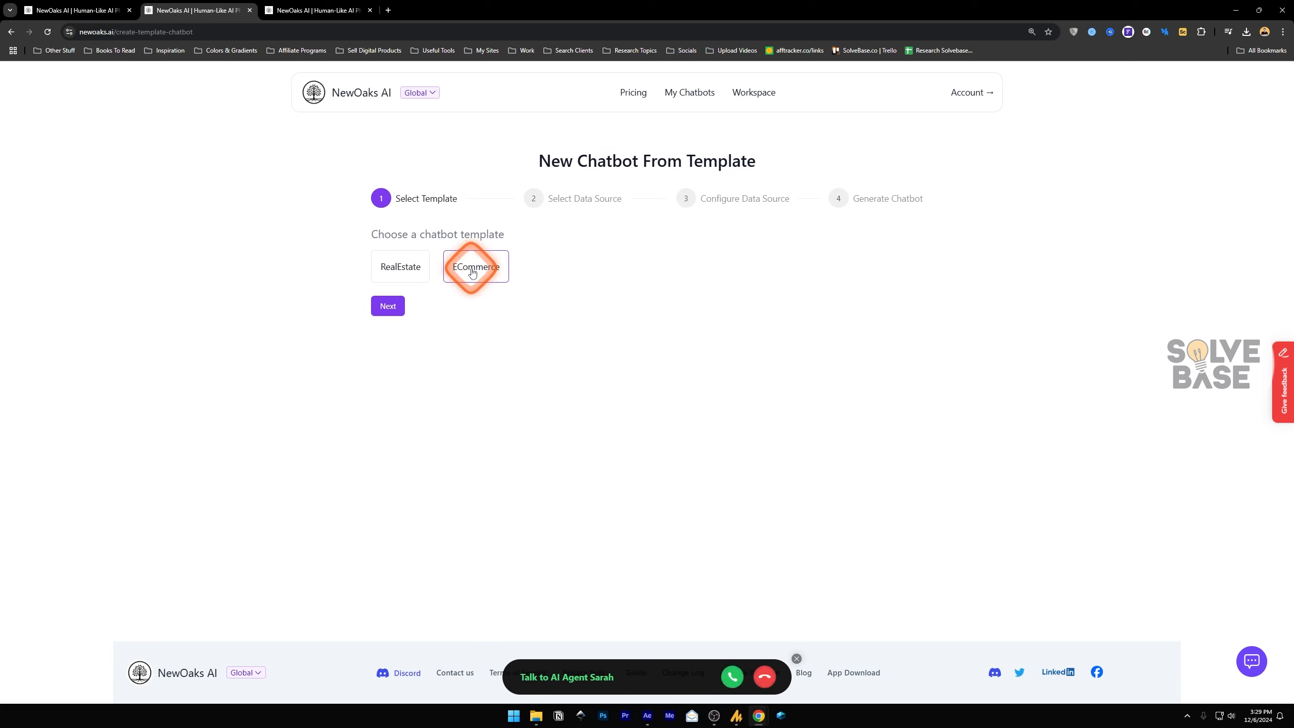
{"action": "left_click", "coordinate": [393, 273]}
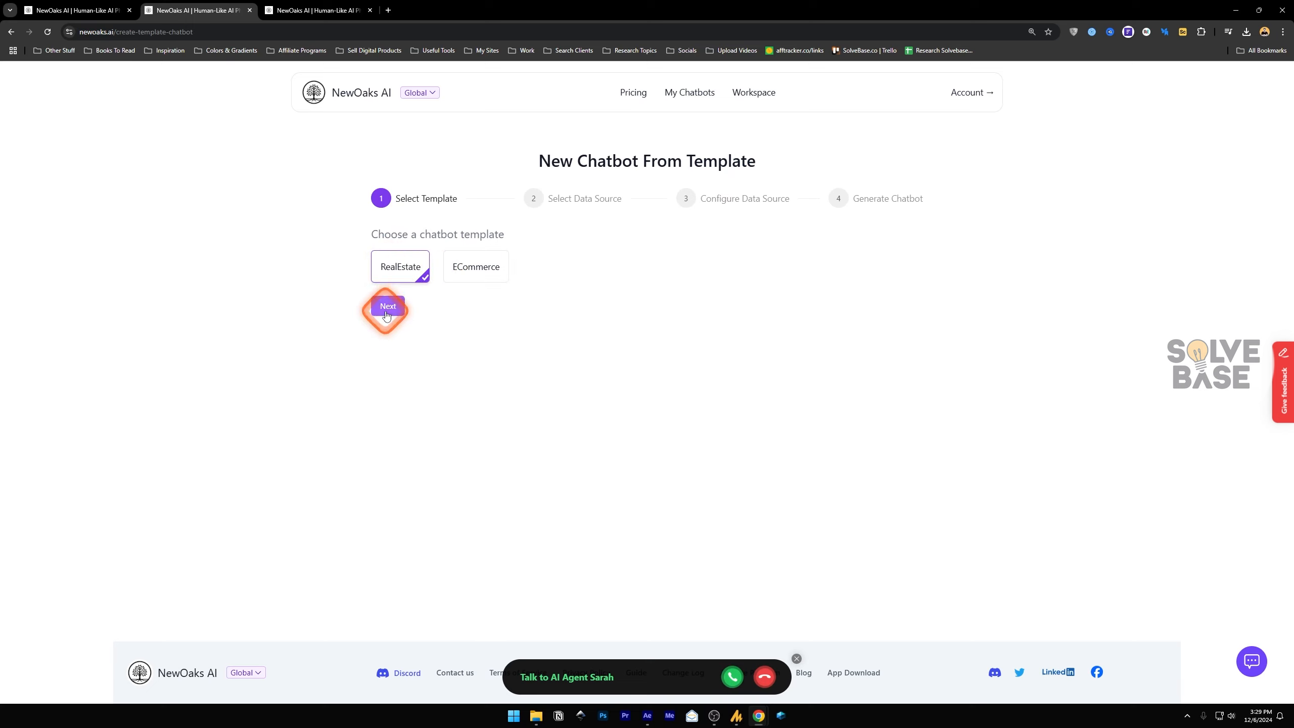
{"action": "left_click", "coordinate": [386, 307]}
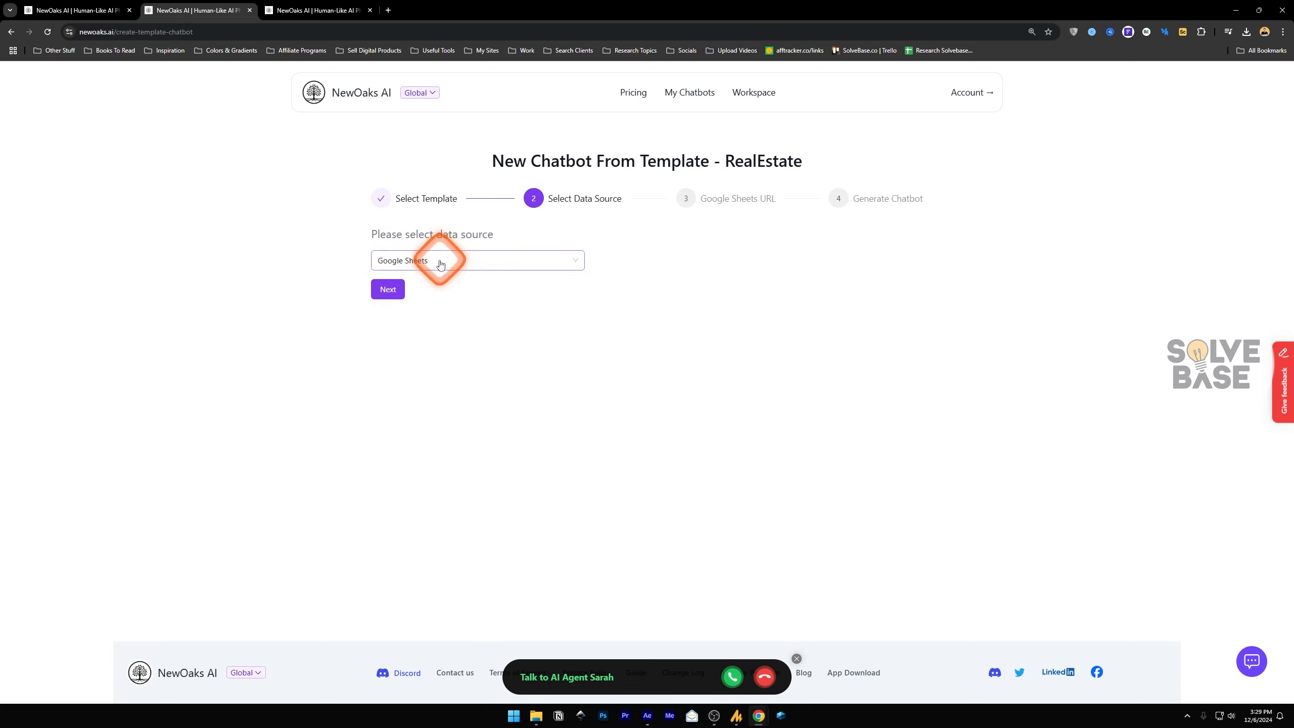
{"action": "left_click", "coordinate": [439, 259]}
{"action": "left_click", "coordinate": [420, 290]}
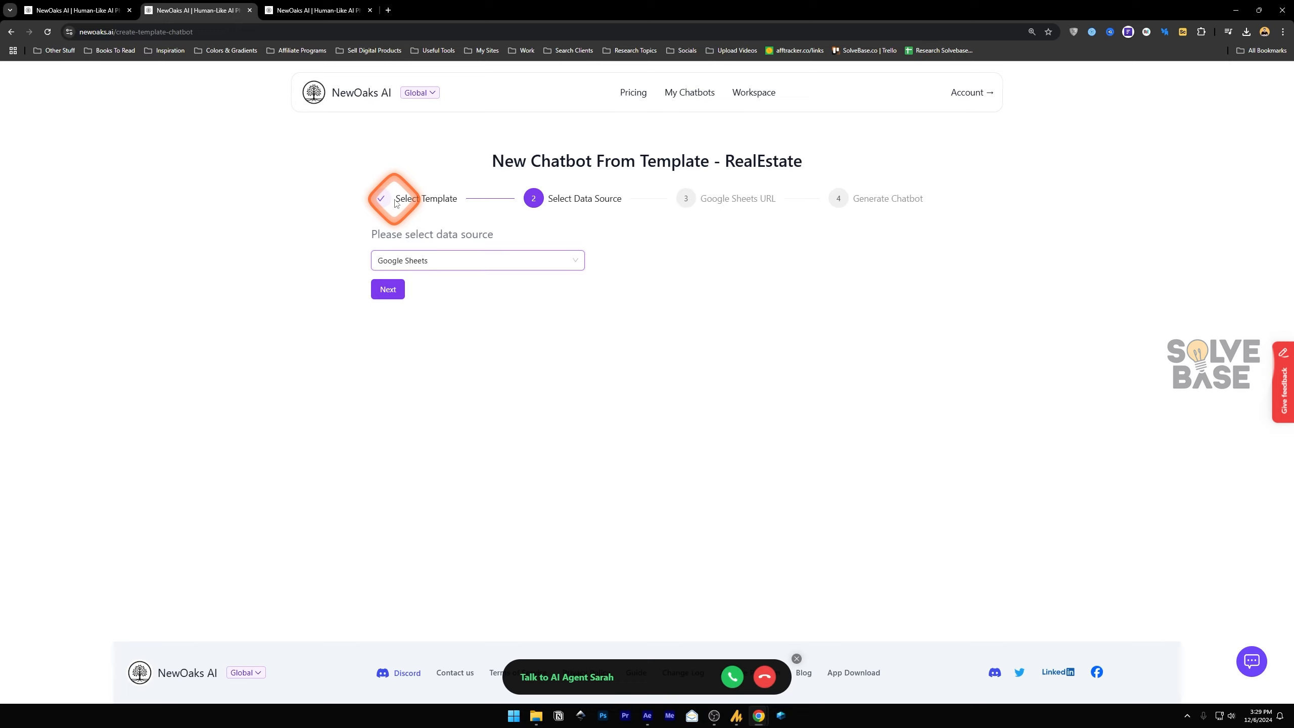
{"action": "left_click", "coordinate": [387, 289]}
{"action": "left_click", "coordinate": [712, 196]}
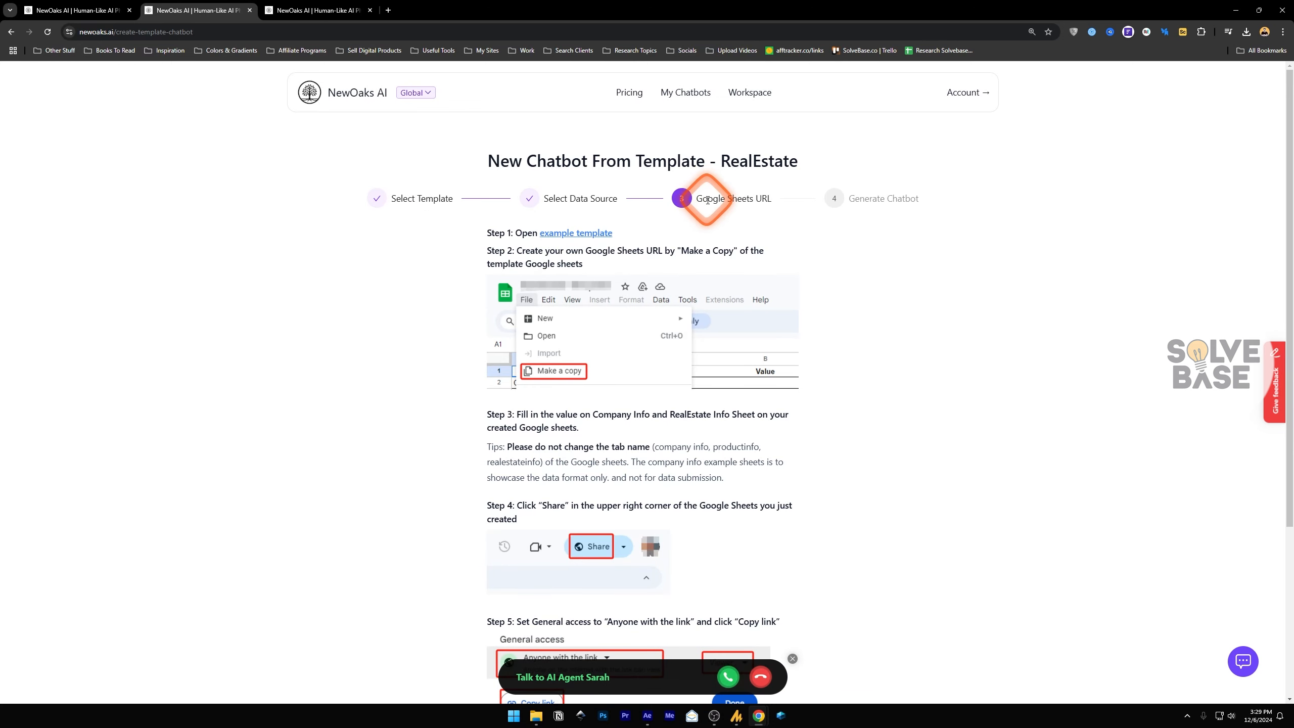
Open the RealEstate example template in Google Sheets and make a copy of it
{"action": "left_click", "coordinate": [567, 233]}
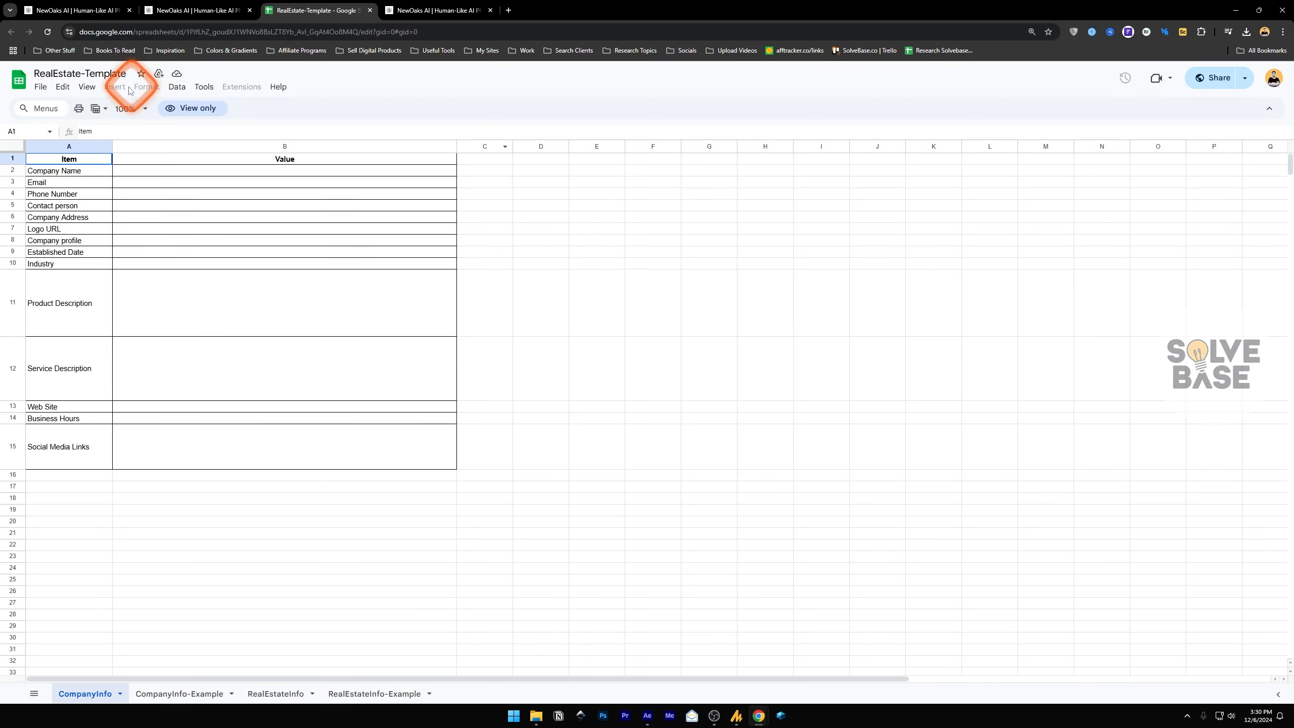
{"action": "left_click", "coordinate": [41, 87]}
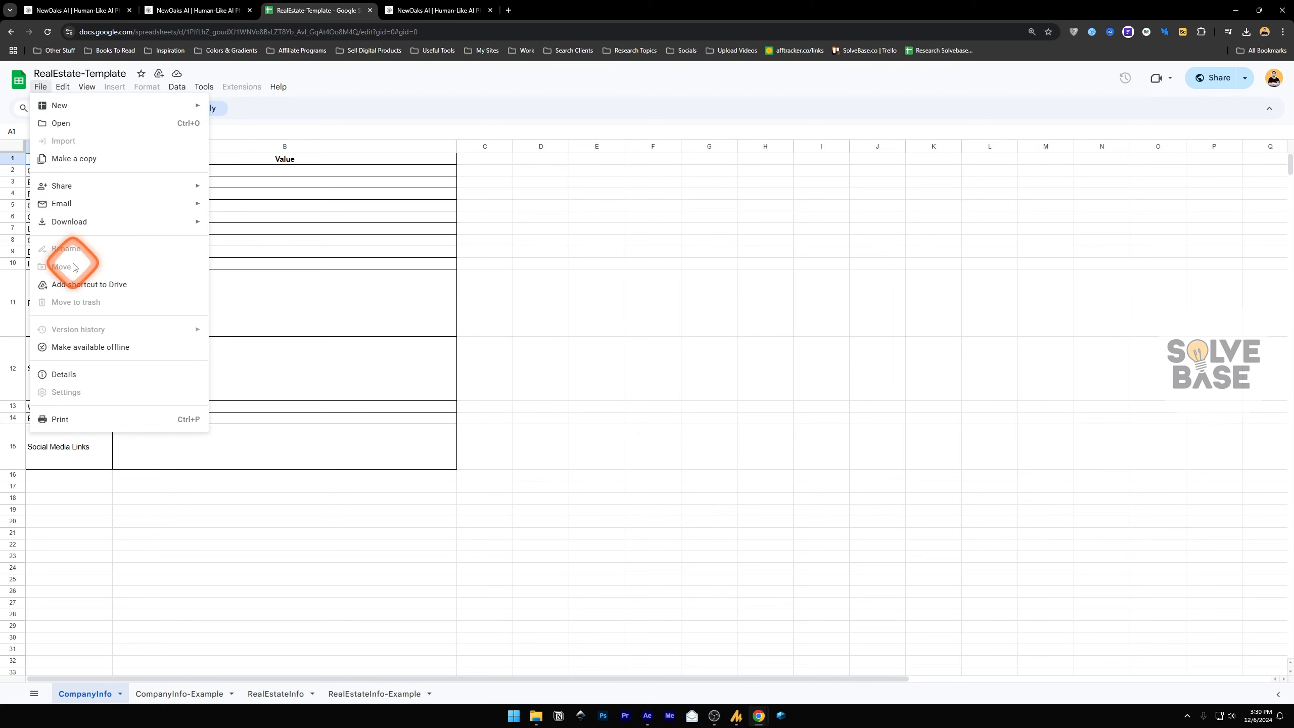
{"action": "left_click", "coordinate": [67, 160]}
{"action": "left_click", "coordinate": [722, 460]}
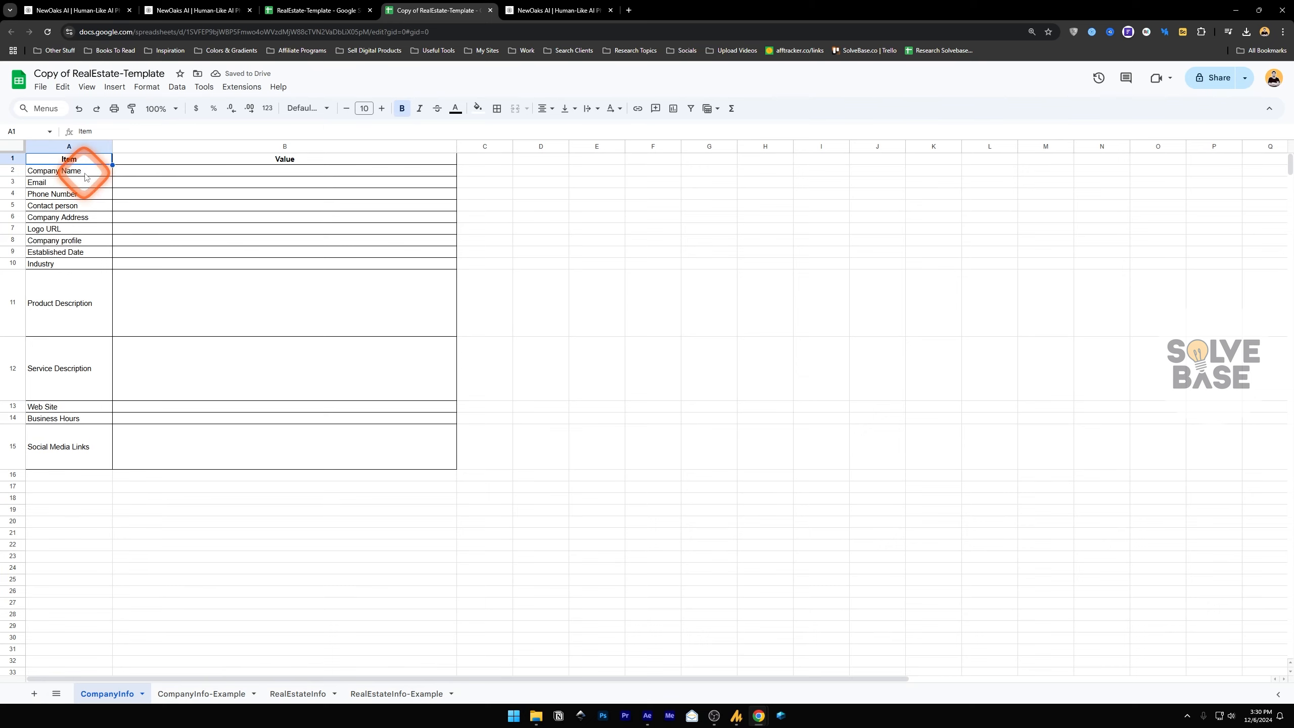
Look over the value cells on the copied template's CompanyInfo sheet, from Email to Service Description
{"action": "left_click", "coordinate": [165, 189]}
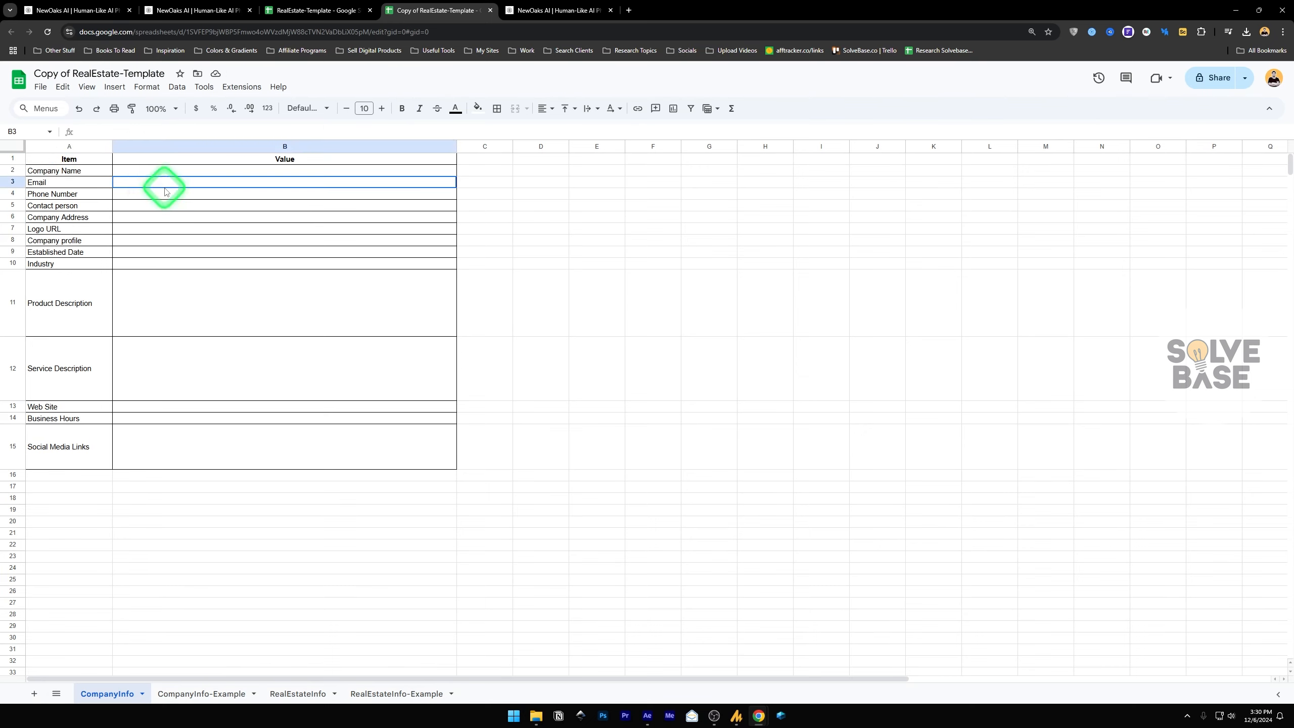
{"action": "left_click", "coordinate": [157, 197]}
{"action": "left_click", "coordinate": [147, 218]}
{"action": "left_click", "coordinate": [140, 233]}
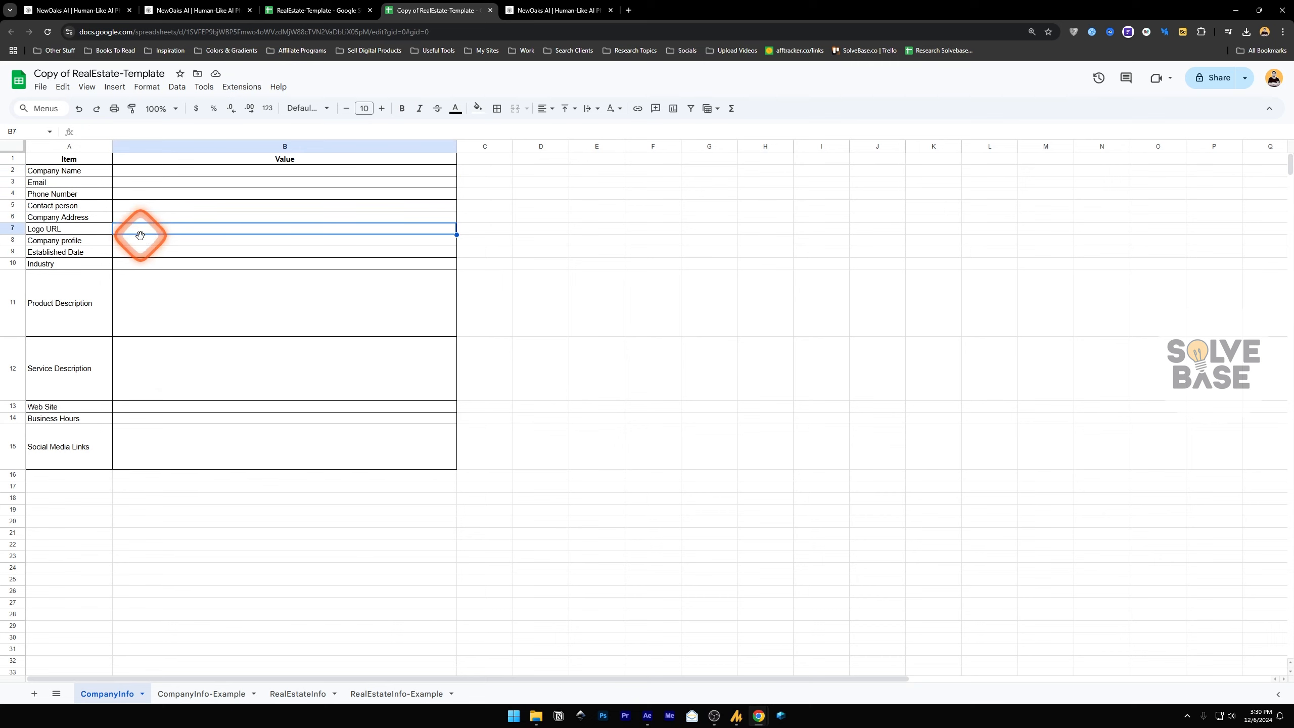
{"action": "left_click", "coordinate": [160, 358]}
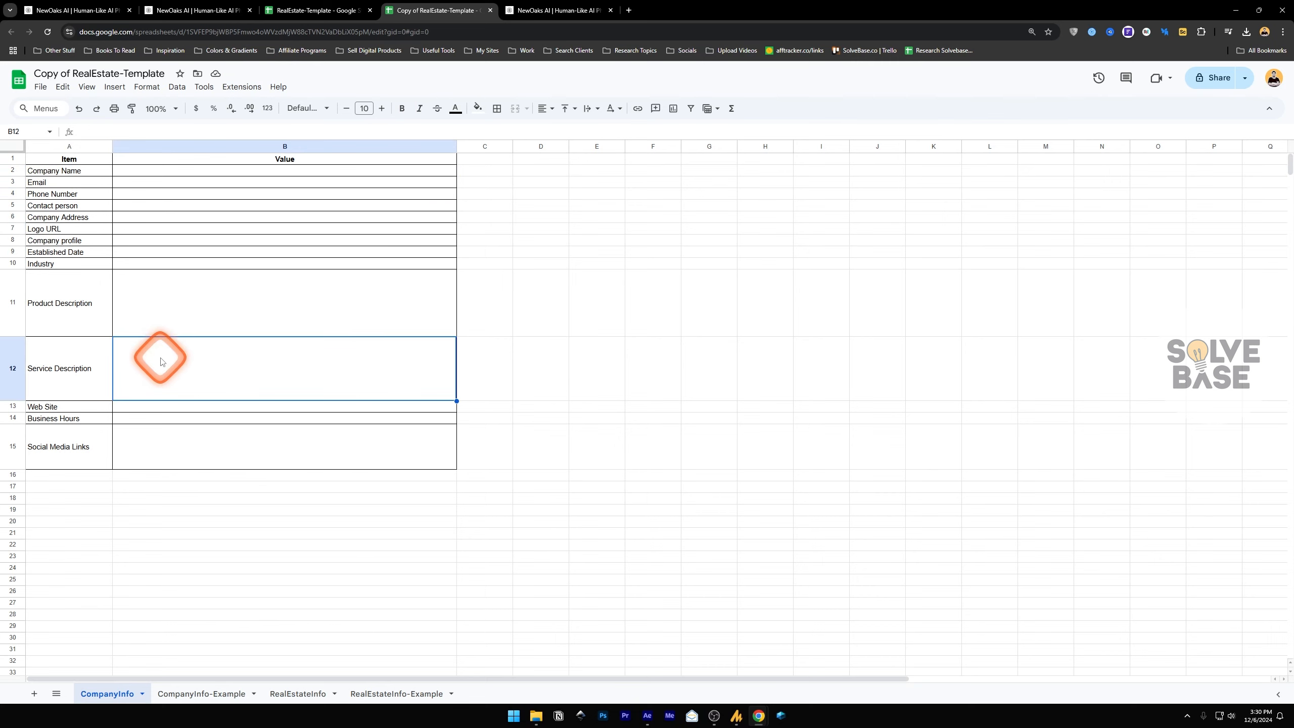
Return to the RealEstate chatbot setup and review the instructions for sharing and submitting the Google Sheets URL
{"action": "left_click", "coordinate": [309, 10]}
{"action": "left_click", "coordinate": [232, 4]}
{"action": "scroll", "coordinate": [611, 459], "scroll_direction": "down", "scroll_amount": 5}
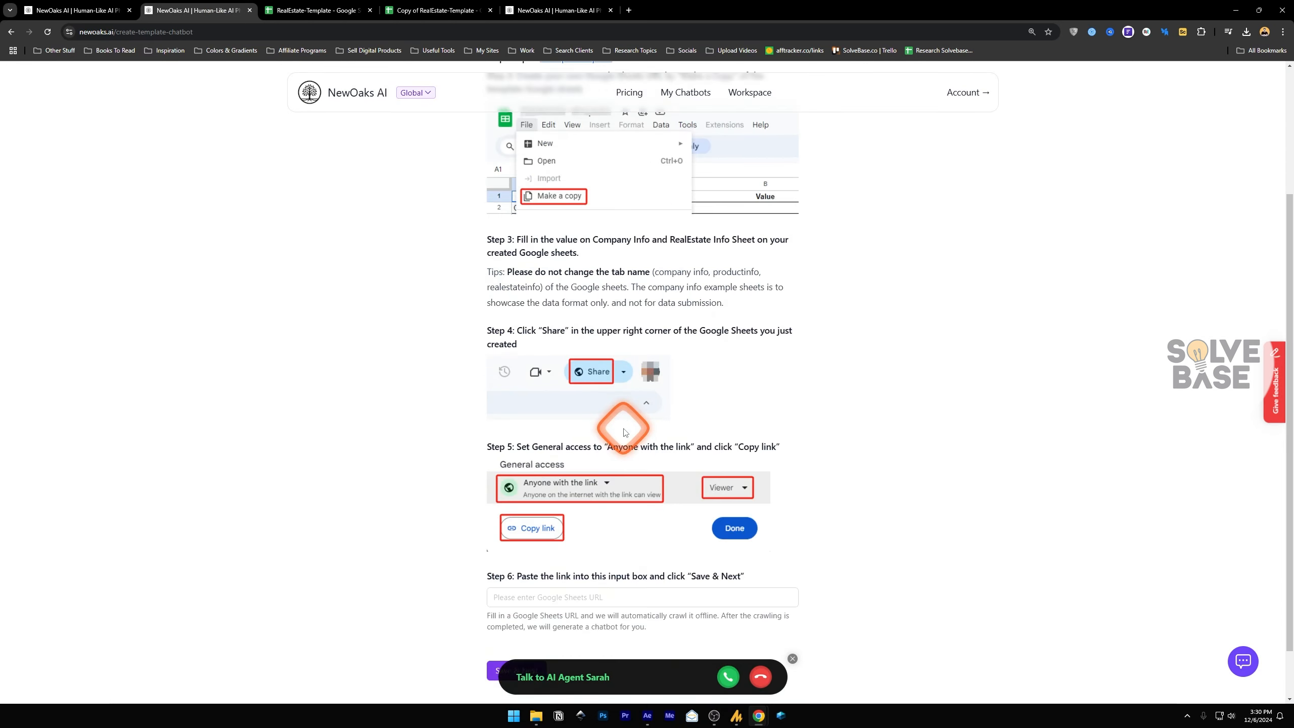
{"action": "left_click", "coordinate": [539, 534]}
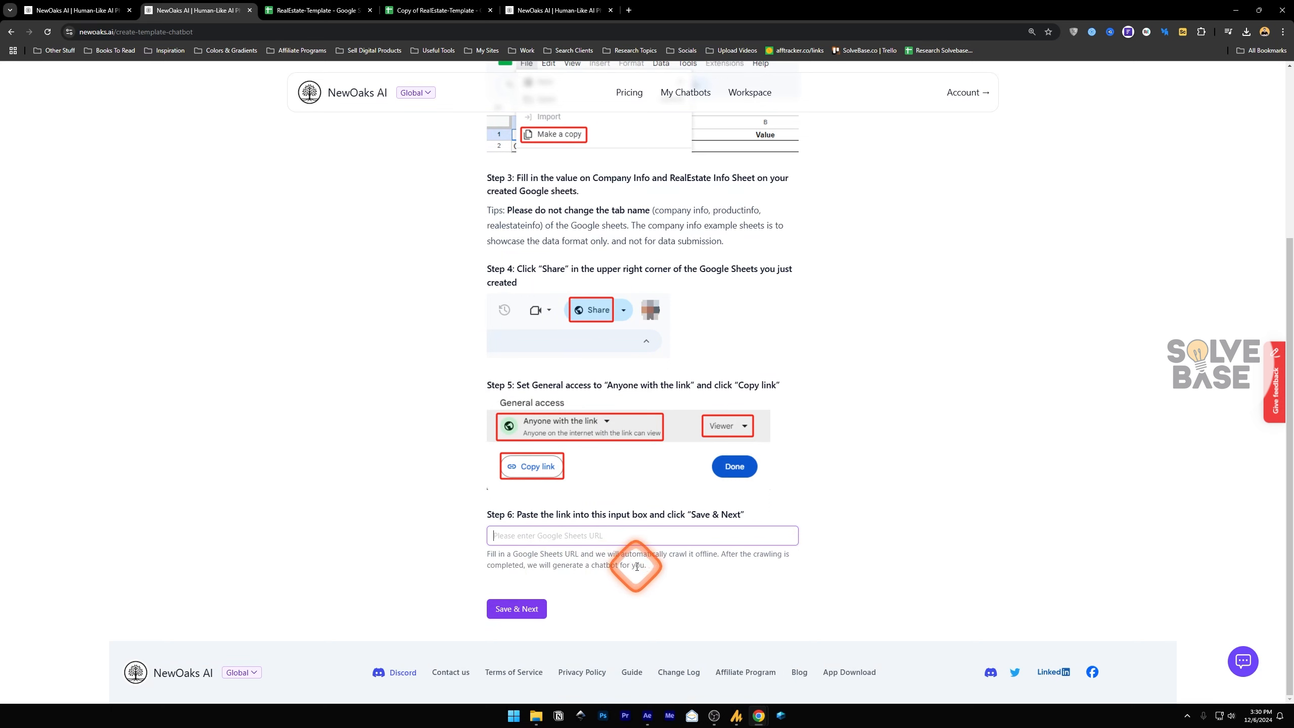
{"action": "scroll", "coordinate": [836, 497], "scroll_direction": "up", "scroll_amount": 5}
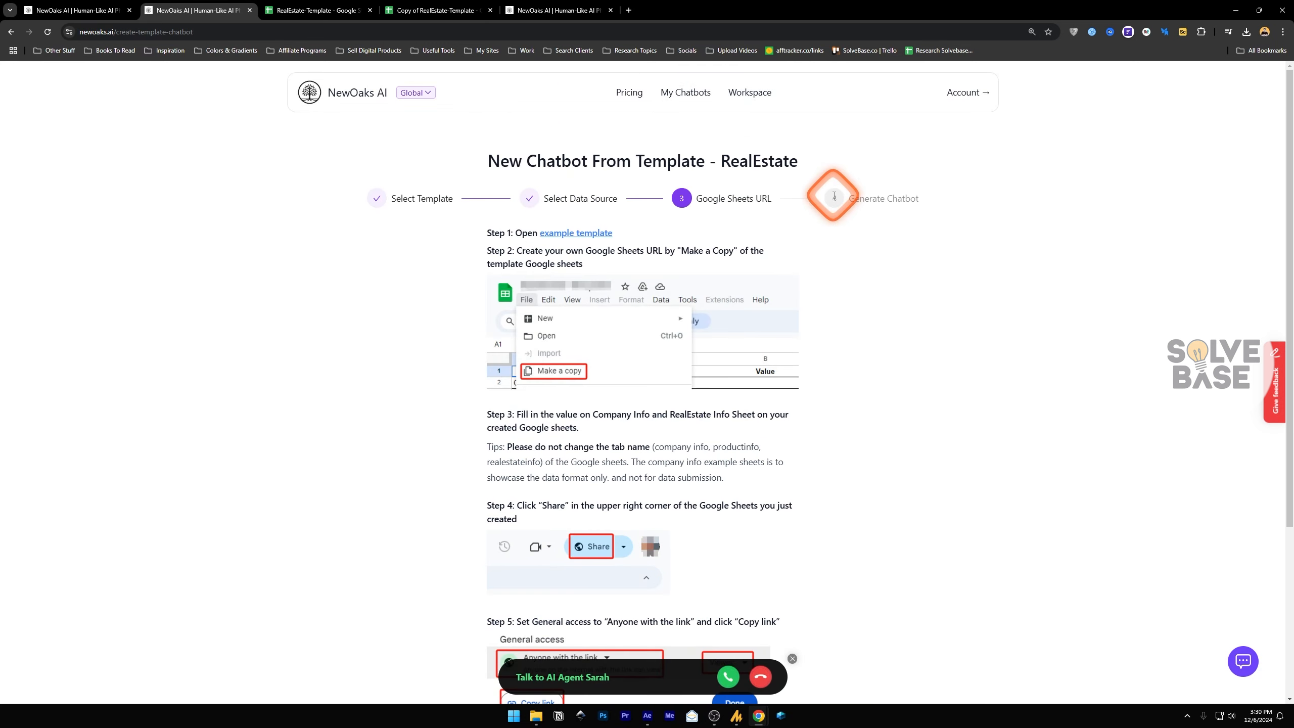
Start a new chatbot without a template from My Chatbots and check its Files and Text data sources
{"action": "left_click", "coordinate": [684, 92]}
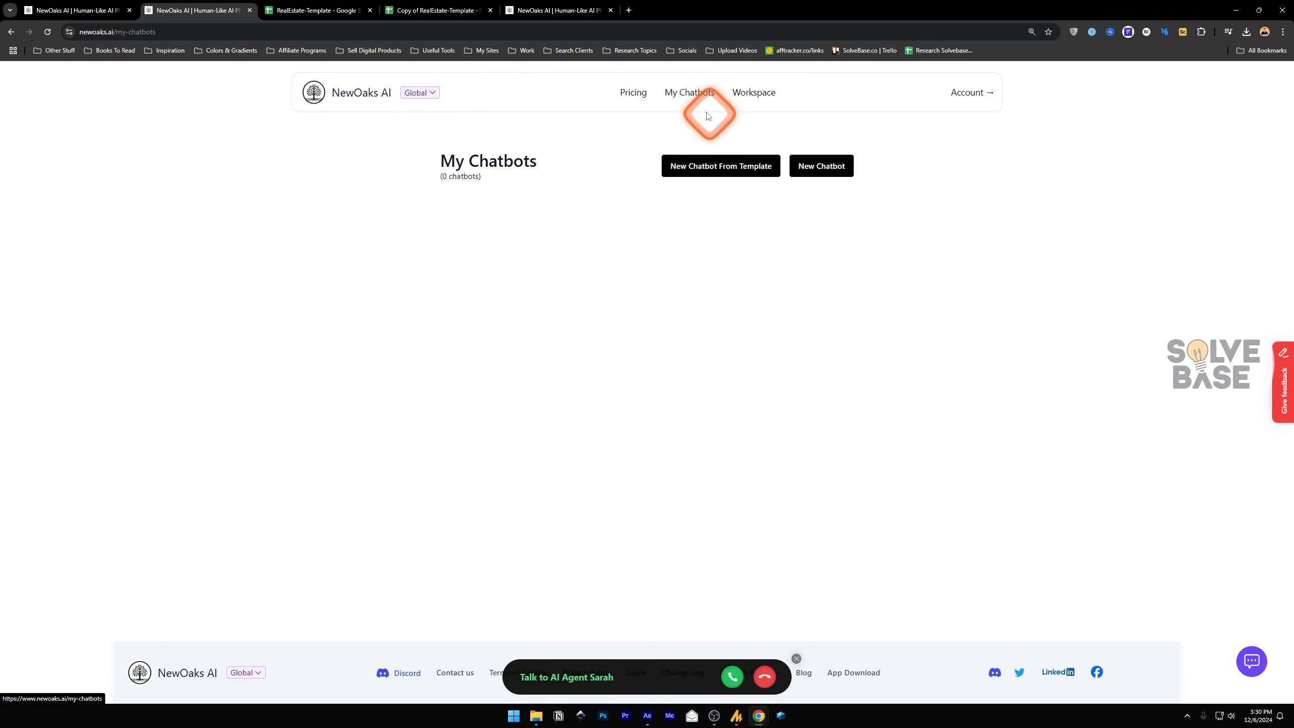
{"action": "left_click", "coordinate": [818, 165]}
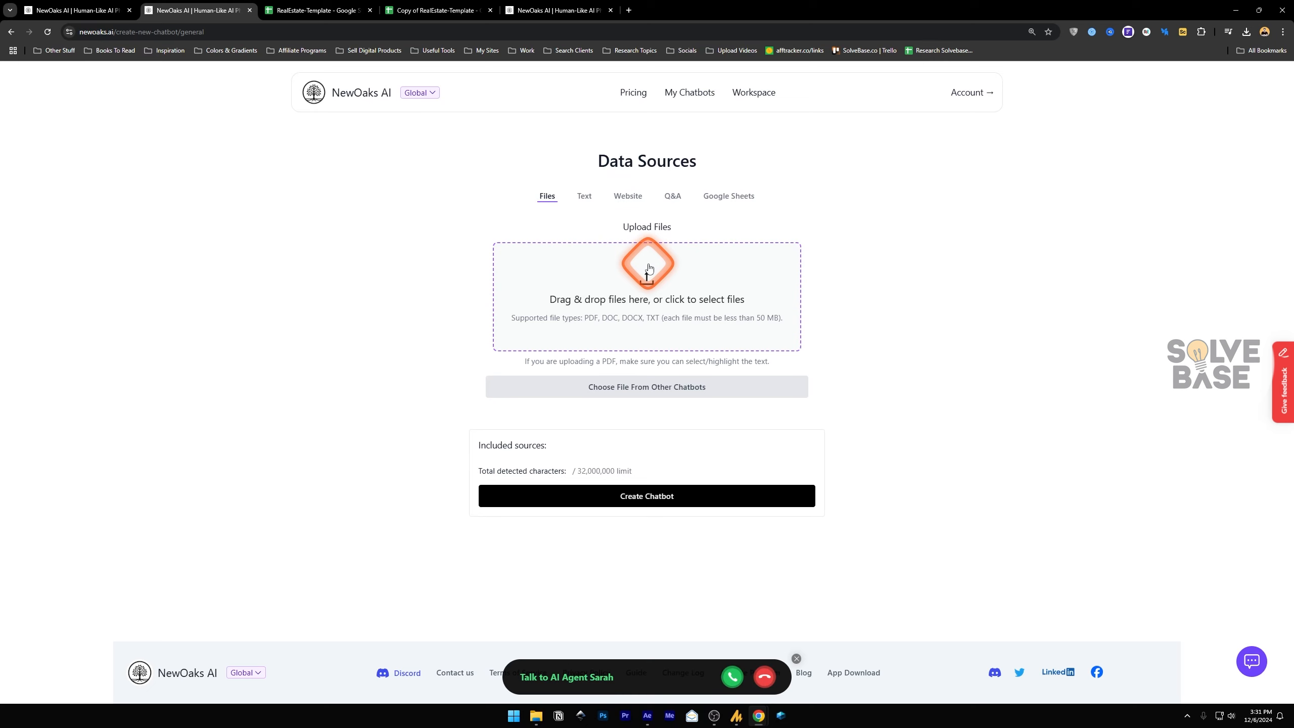
{"action": "left_click", "coordinate": [637, 389]}
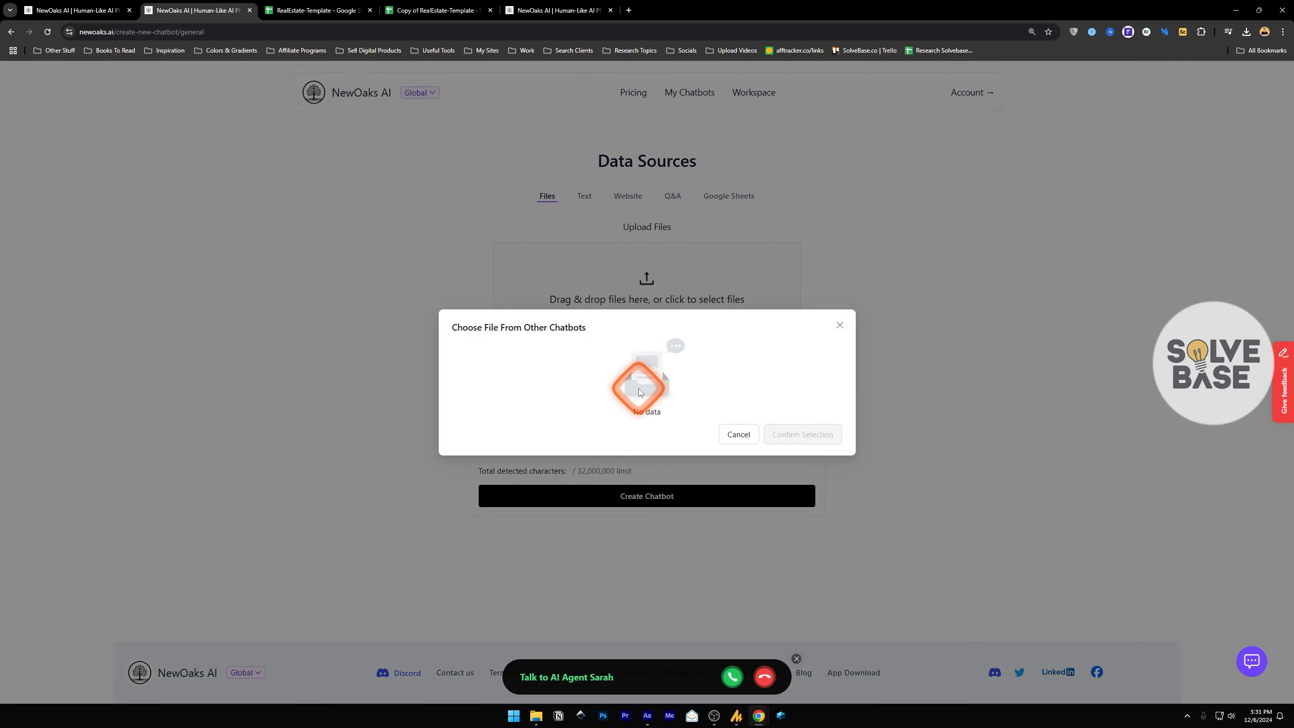
{"action": "left_click", "coordinate": [738, 433]}
{"action": "left_click", "coordinate": [582, 196]}
{"action": "left_click", "coordinate": [463, 247]}
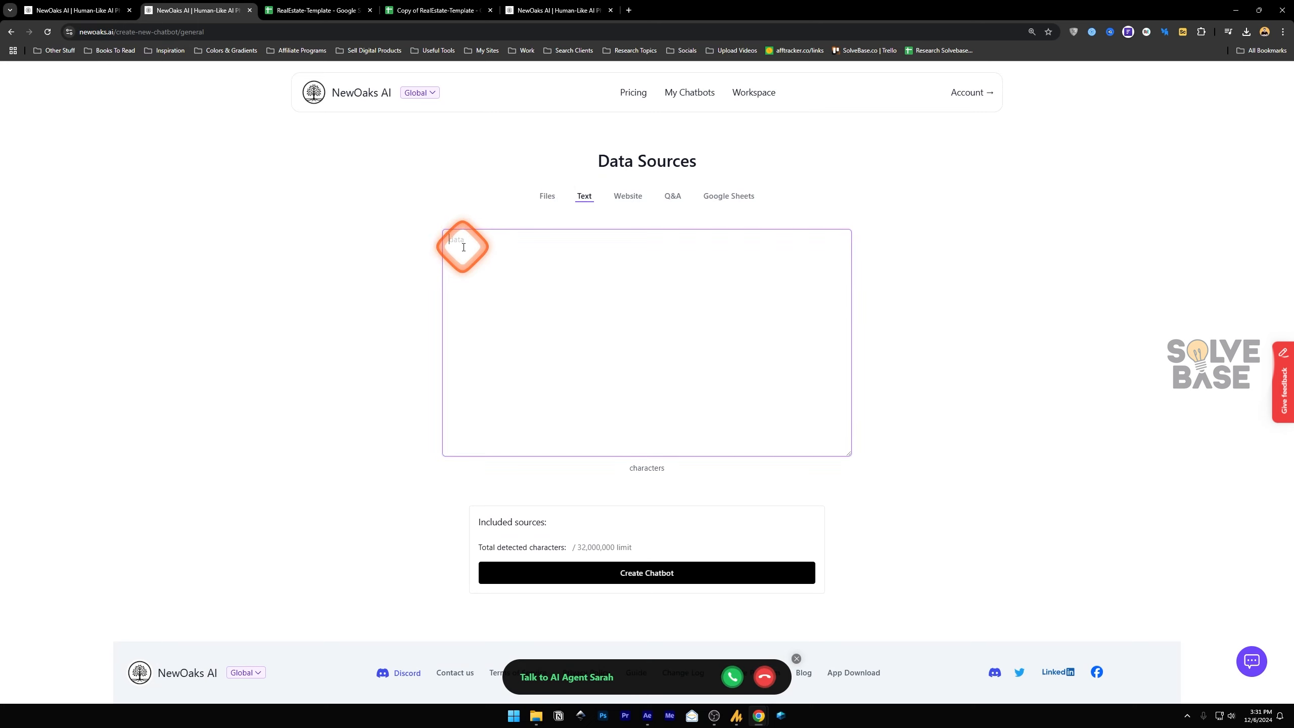
Add amazon.com as a website data source by crawling it for links
{"action": "left_click", "coordinate": [622, 198]}
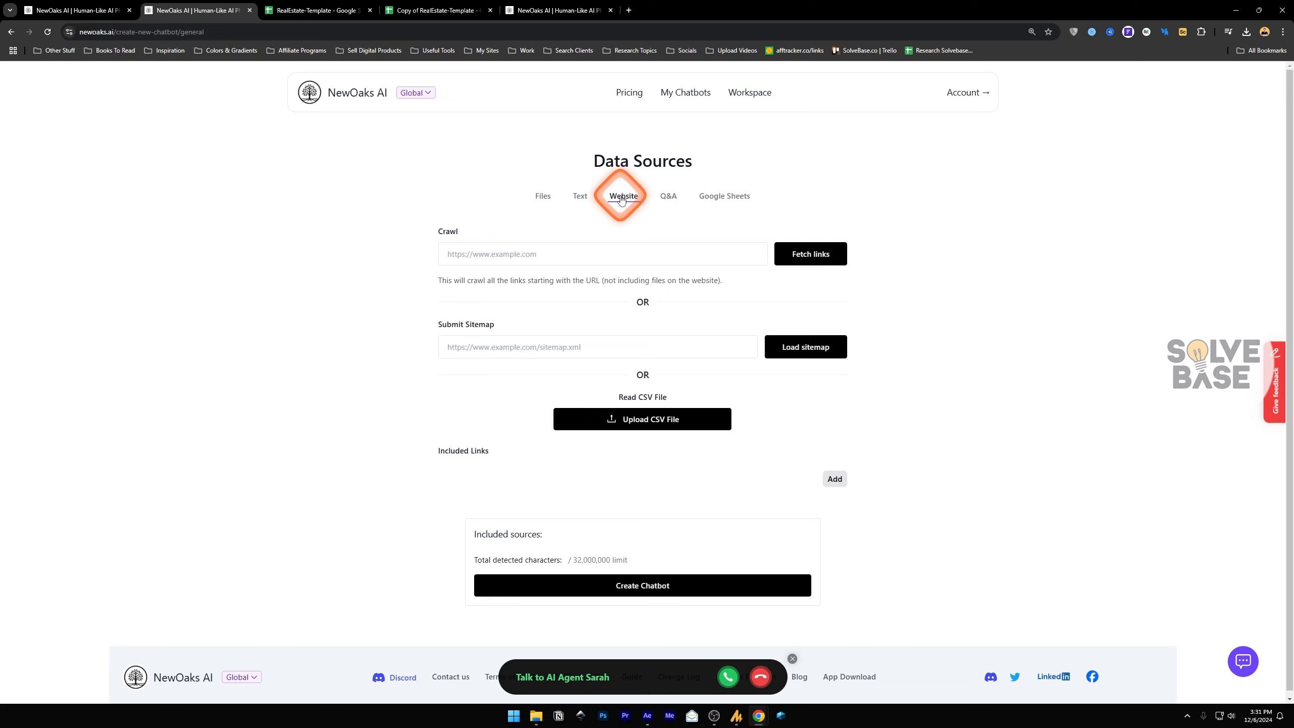
{"action": "left_click", "coordinate": [531, 253]}
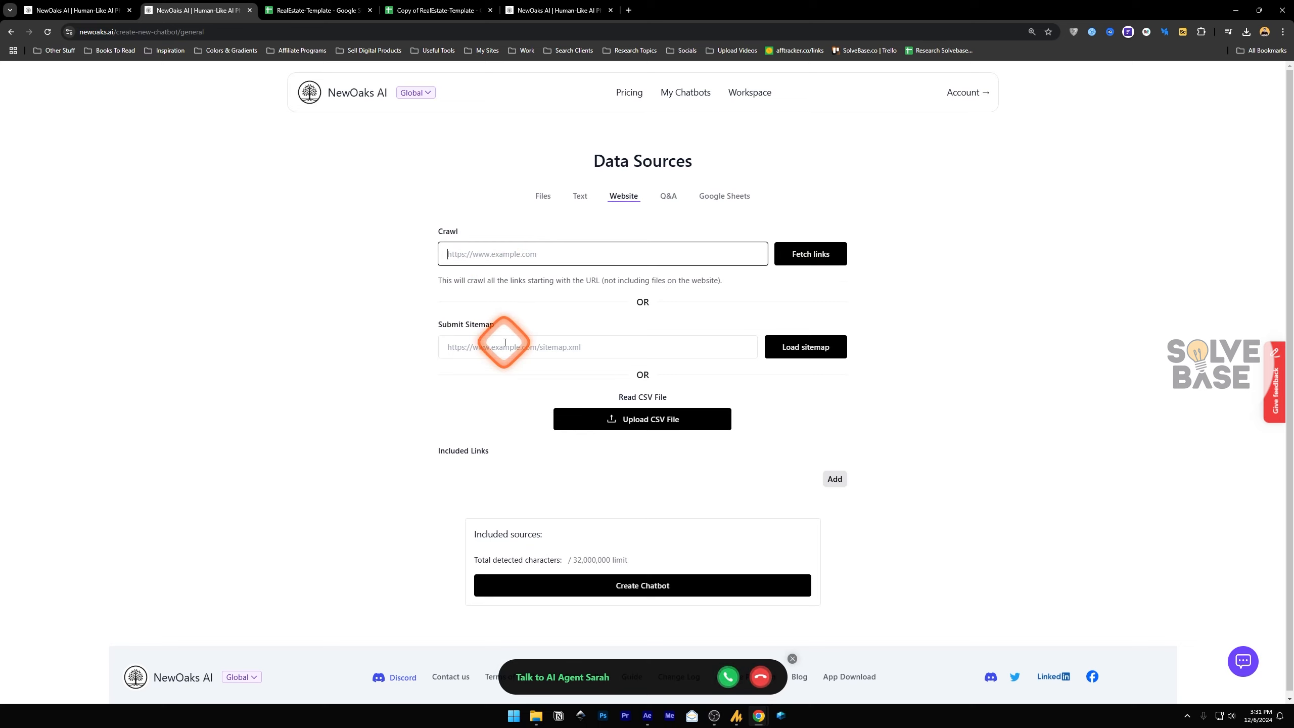
{"action": "left_click", "coordinate": [826, 349]}
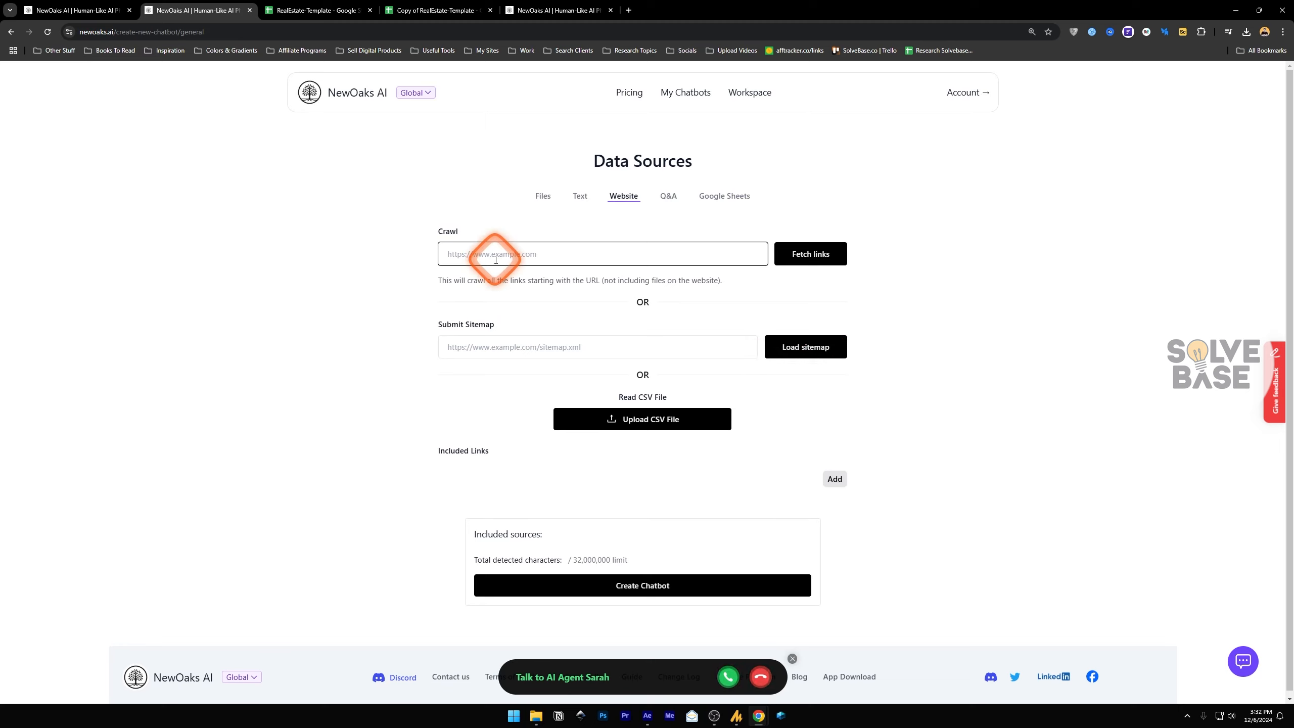
{"action": "type", "text": "mazon.com"}
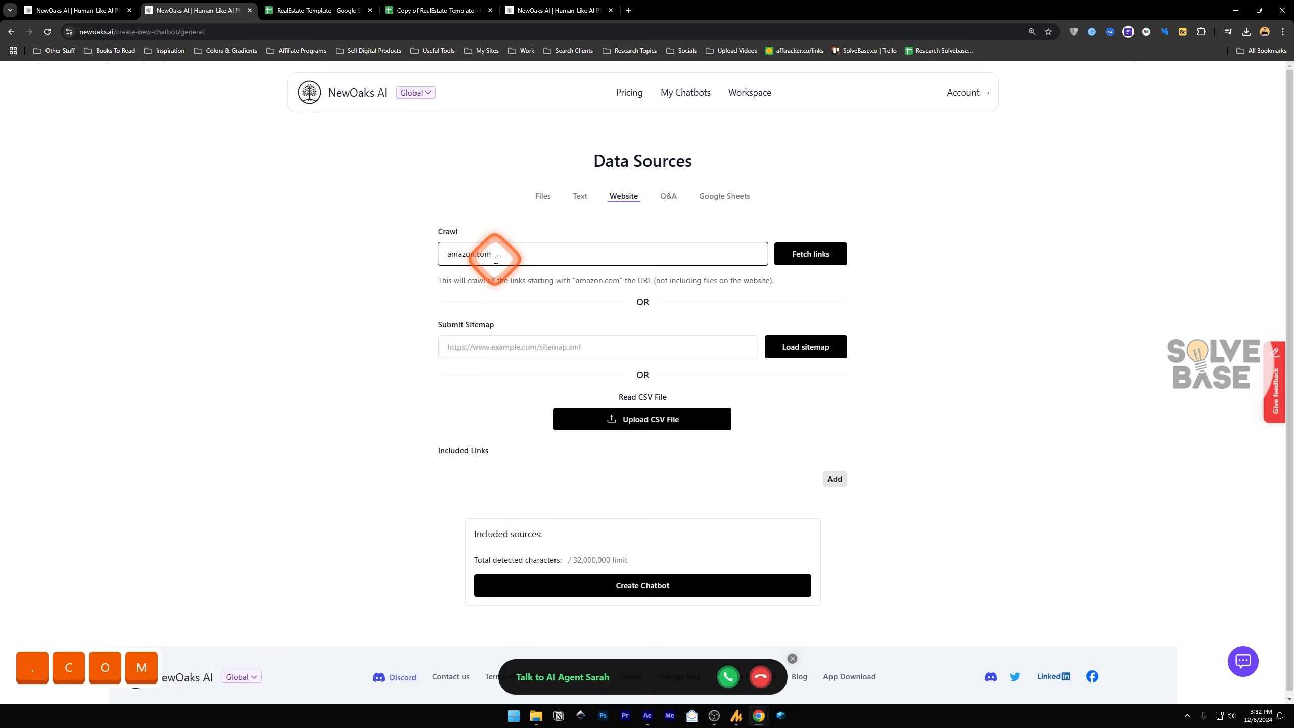
{"action": "left_click", "coordinate": [812, 251]}
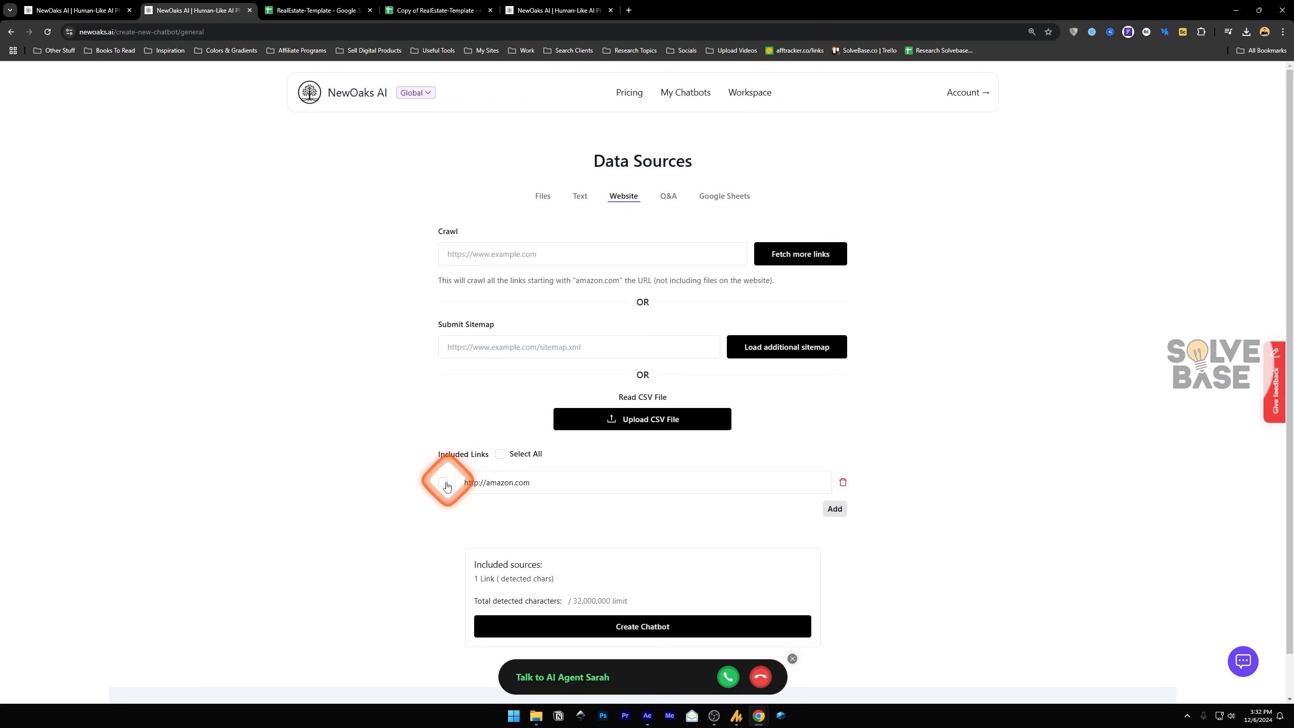
Review the Q&A data source and the Google Sheets data source instructions
{"action": "left_click", "coordinate": [669, 195]}
{"action": "left_click", "coordinate": [485, 379]}
{"action": "left_click", "coordinate": [729, 196]}
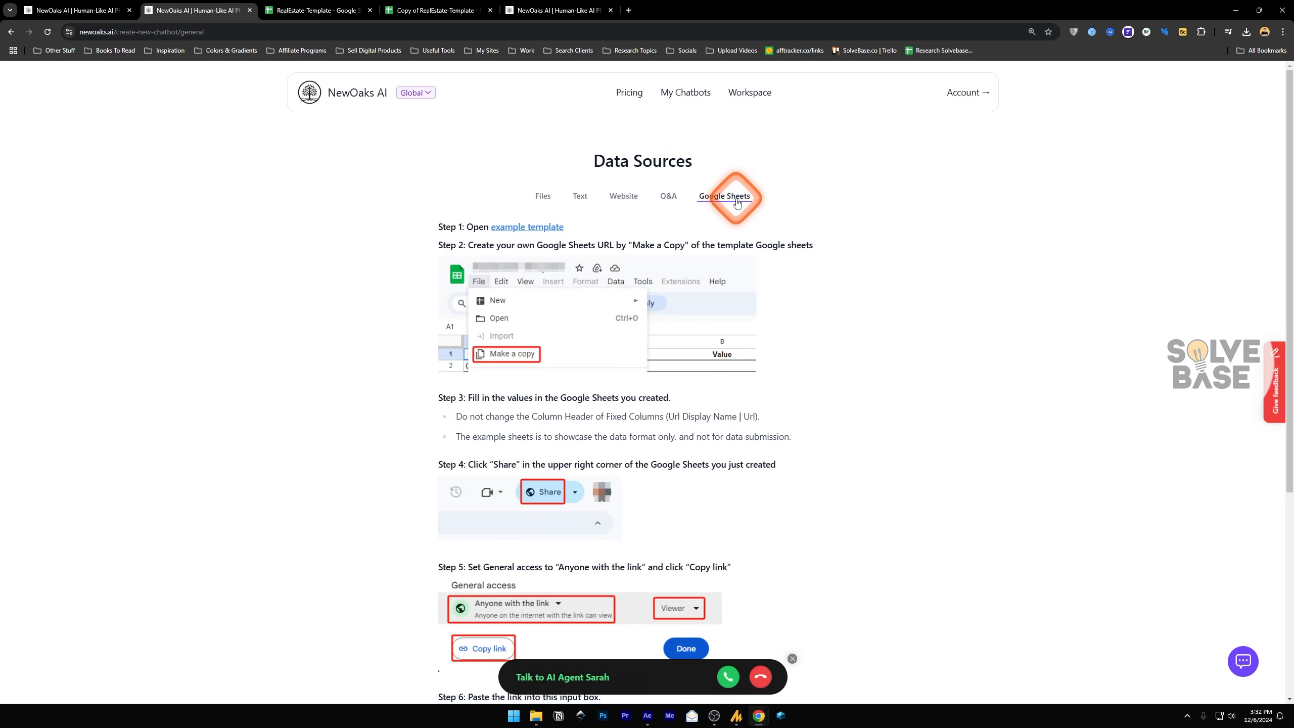
{"action": "scroll", "coordinate": [681, 363], "scroll_direction": "down", "scroll_amount": 6}
{"action": "scroll", "coordinate": [662, 368], "scroll_direction": "up", "scroll_amount": 6}
View the generic Google Sheets example template, and return to the chatbot's data sources to check where its link goes
{"action": "left_click", "coordinate": [522, 229]}
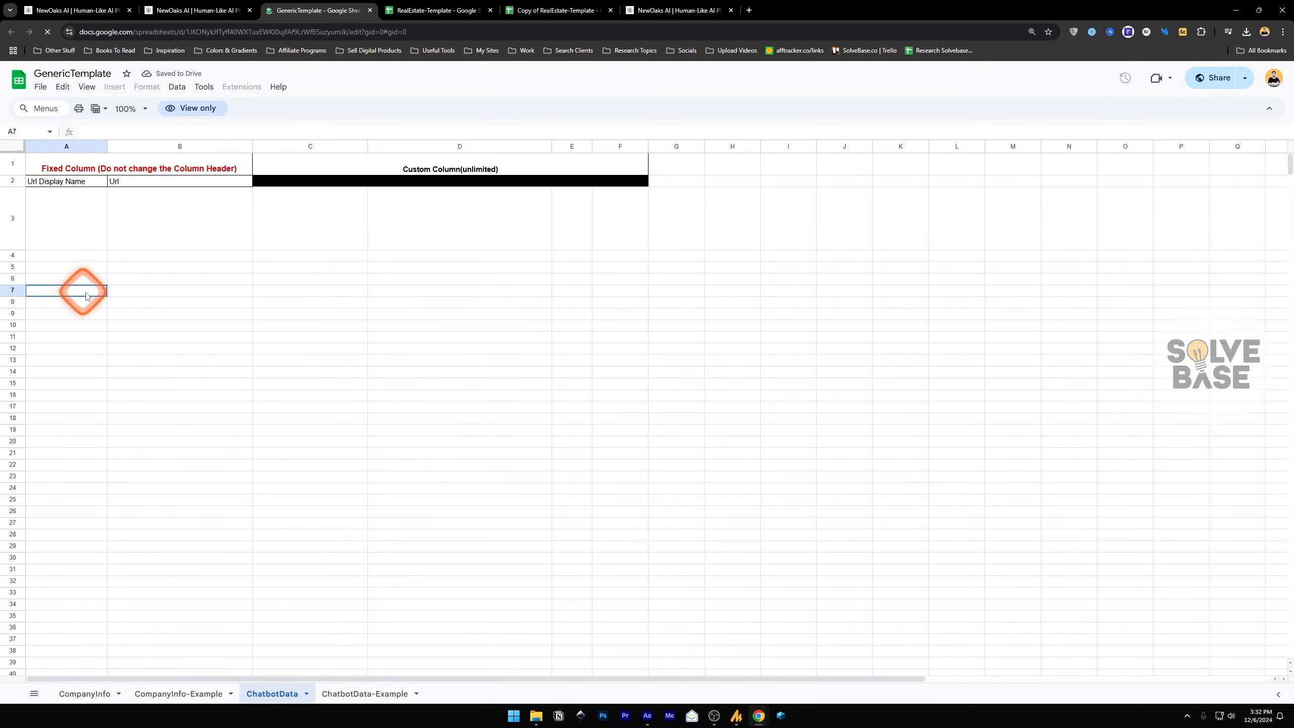
{"action": "left_click", "coordinate": [180, 313]}
{"action": "left_click", "coordinate": [187, 9]}
{"action": "scroll", "coordinate": [591, 358], "scroll_direction": "down", "scroll_amount": 5}
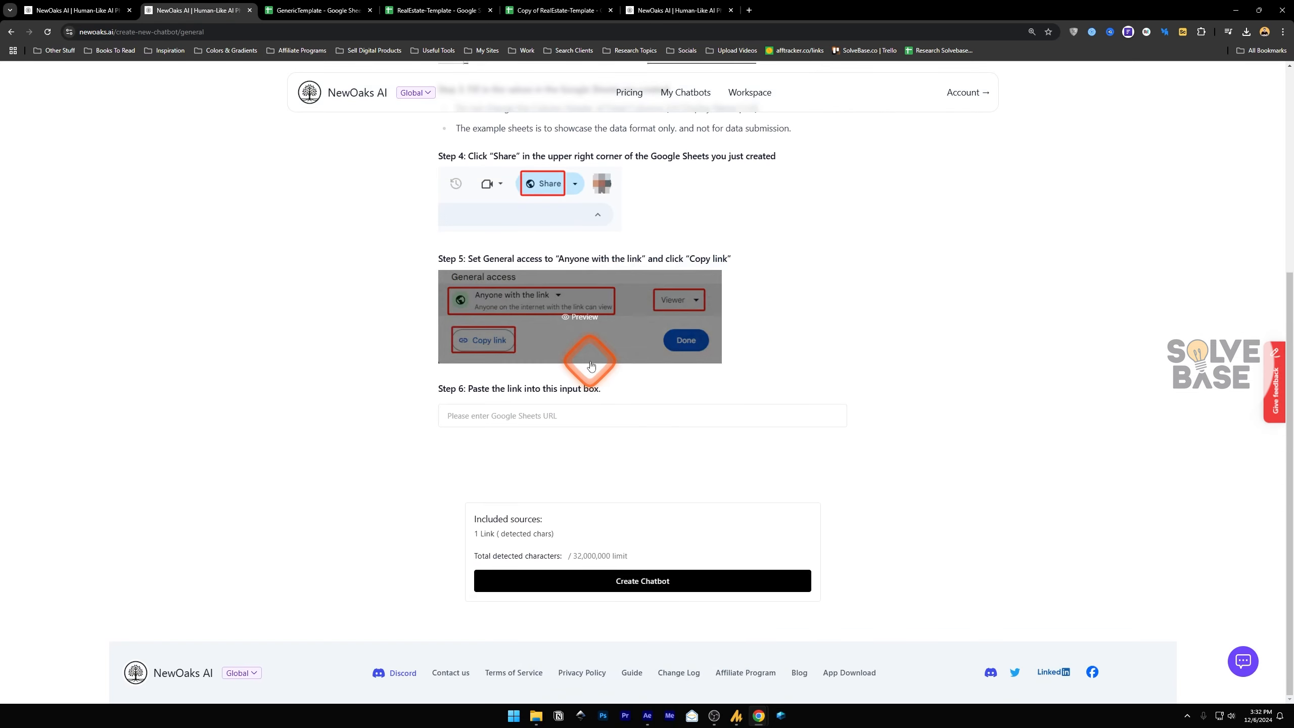
Review the instructions for linking a Google Sheet and check the sharing options of the GenericTemplate sheet
{"action": "left_click", "coordinate": [488, 417]}
{"action": "scroll", "coordinate": [555, 461], "scroll_direction": "up", "scroll_amount": 4}
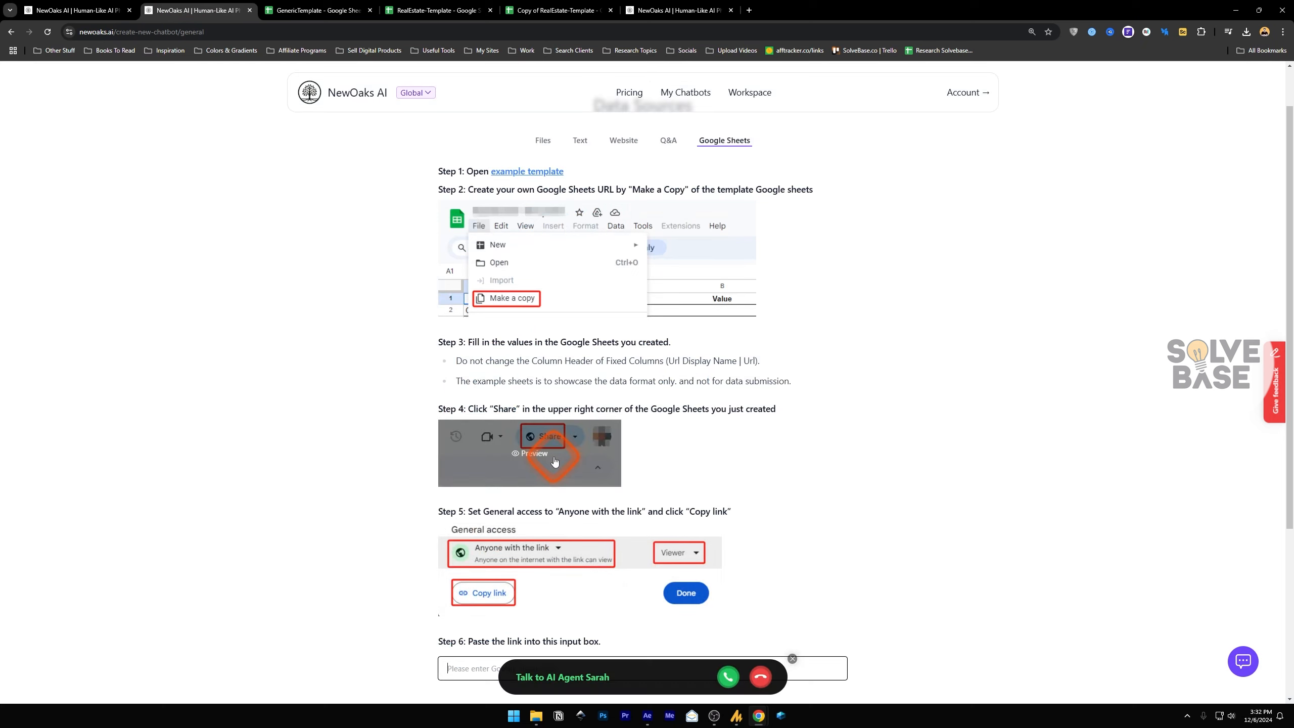
{"action": "scroll", "coordinate": [545, 436], "scroll_direction": "down", "scroll_amount": 2}
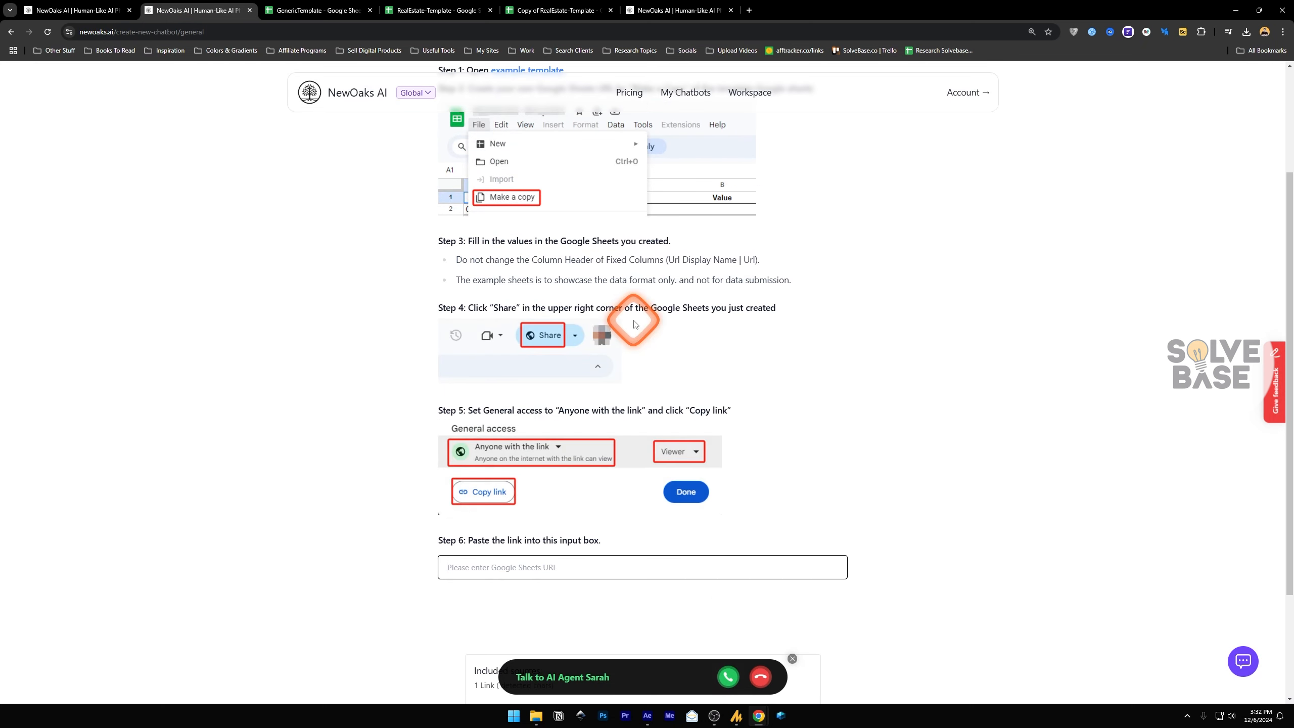
{"action": "key", "text": "ctrl+Tab"}
{"action": "left_click", "coordinate": [1225, 80]}
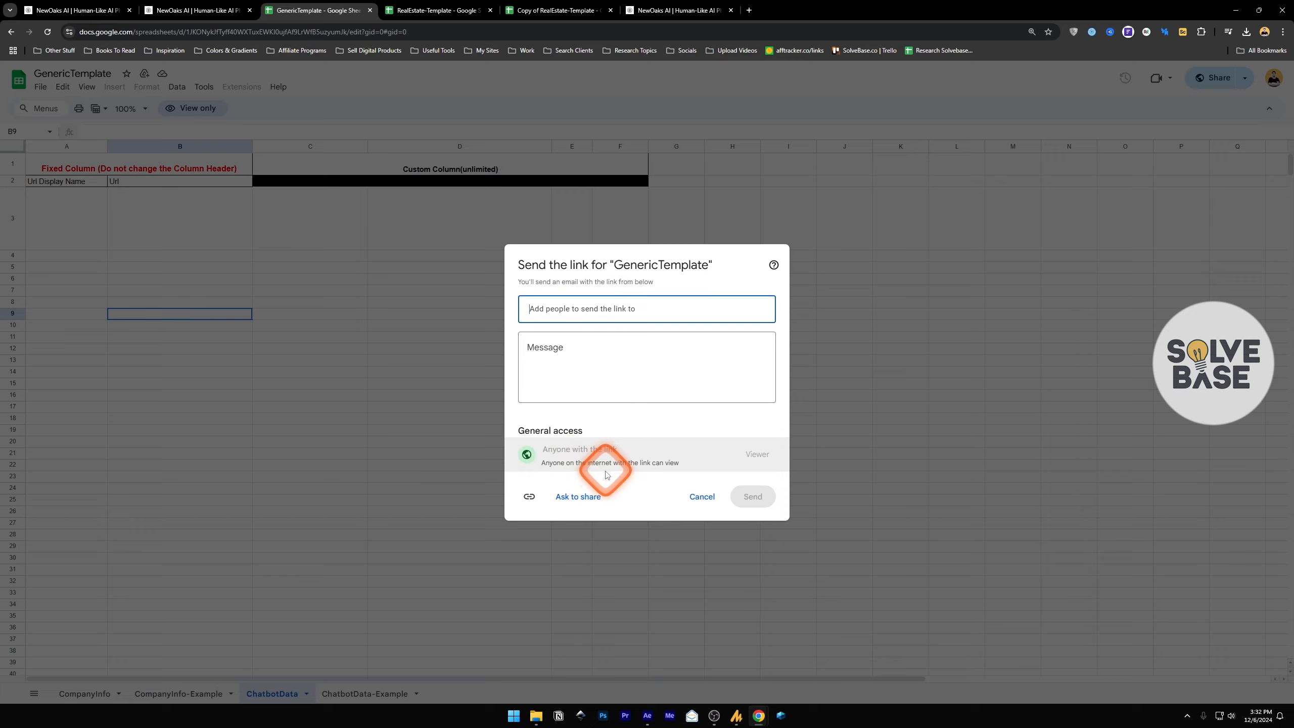
{"action": "left_click", "coordinate": [702, 496]}
{"action": "key", "text": "ctrl+shift+Tab"}
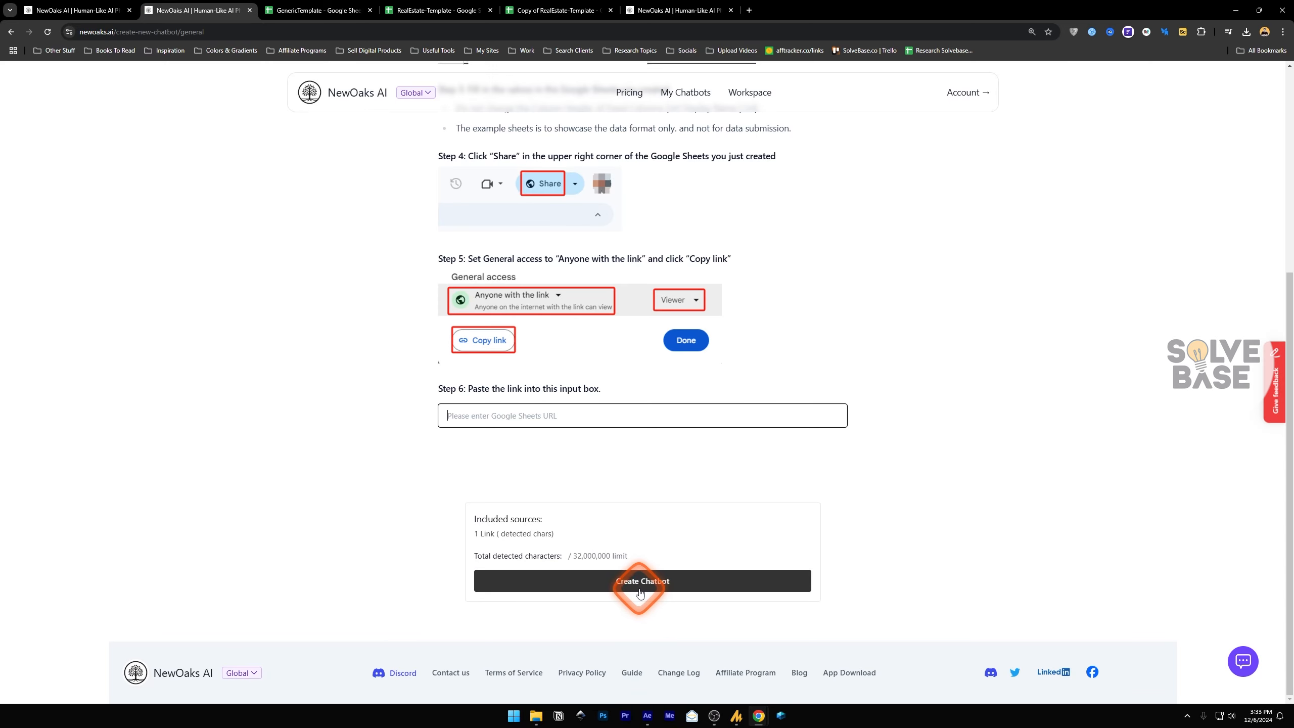
Create the chatbot from the included sources and name it "AI Chatbot From the Future" using the workflow assistant's suggestion
{"action": "left_click", "coordinate": [640, 592]}
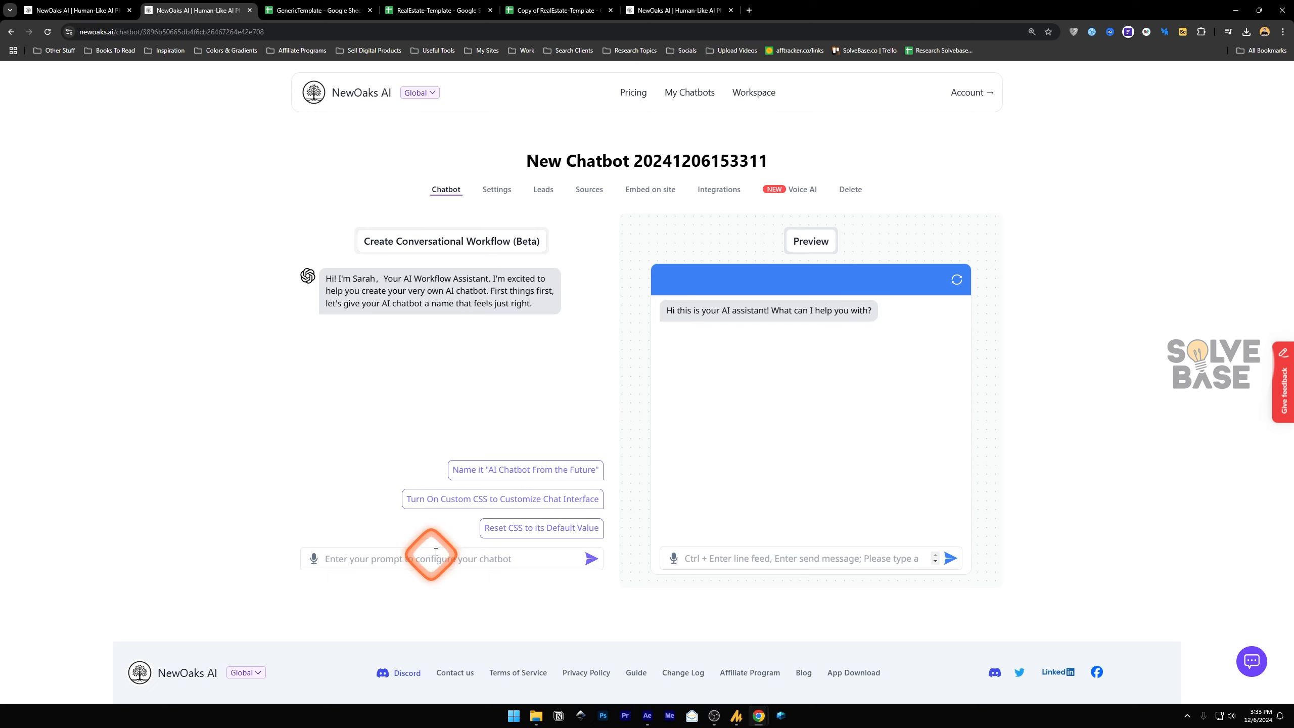
{"action": "left_click", "coordinate": [579, 476]}
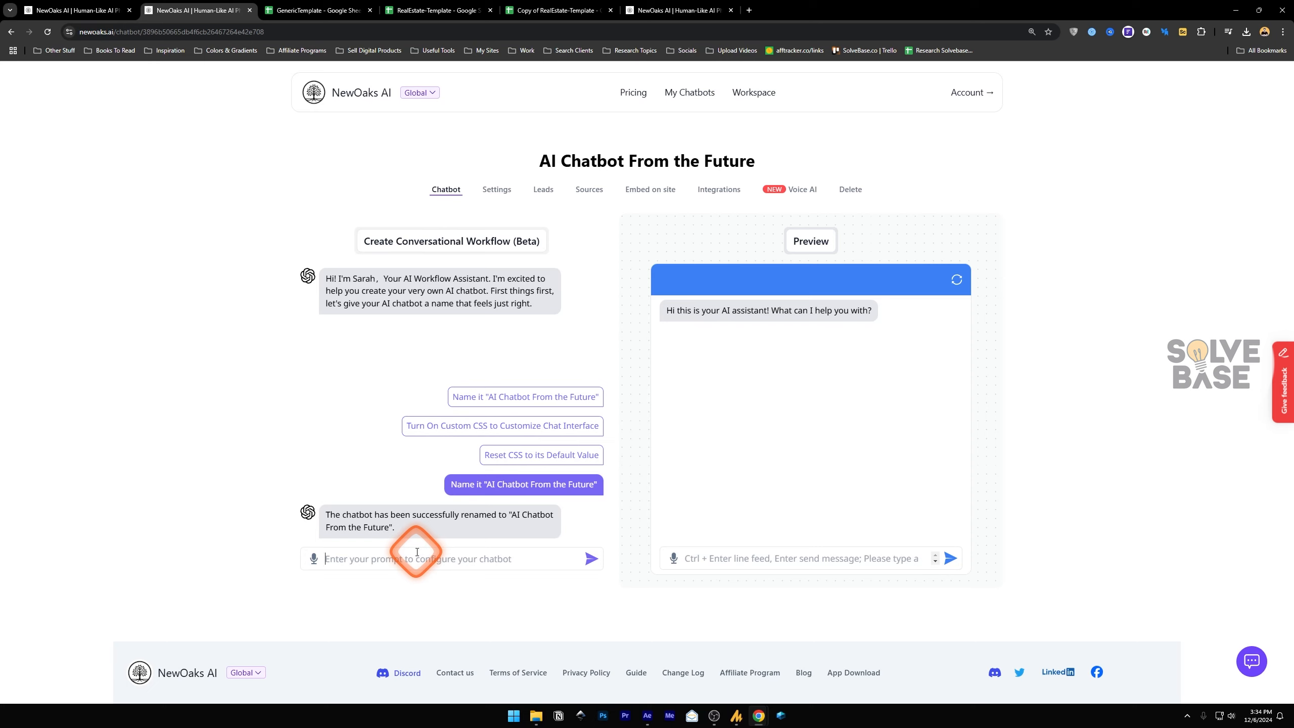
Have the workflow assistant recolour the chatbot with the prompt "change color to red"
{"action": "type", "text": "change color to red"}
{"action": "key", "text": "Return"}
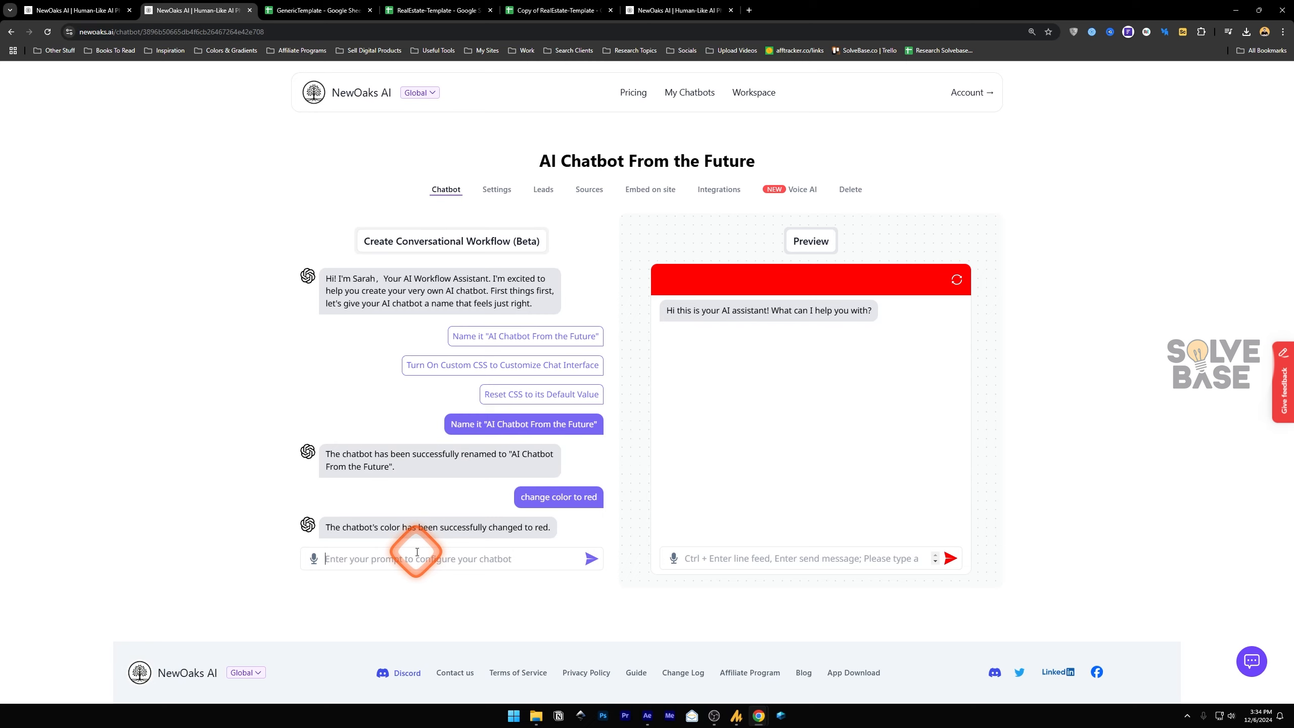
{"action": "left_click", "coordinate": [416, 552]}
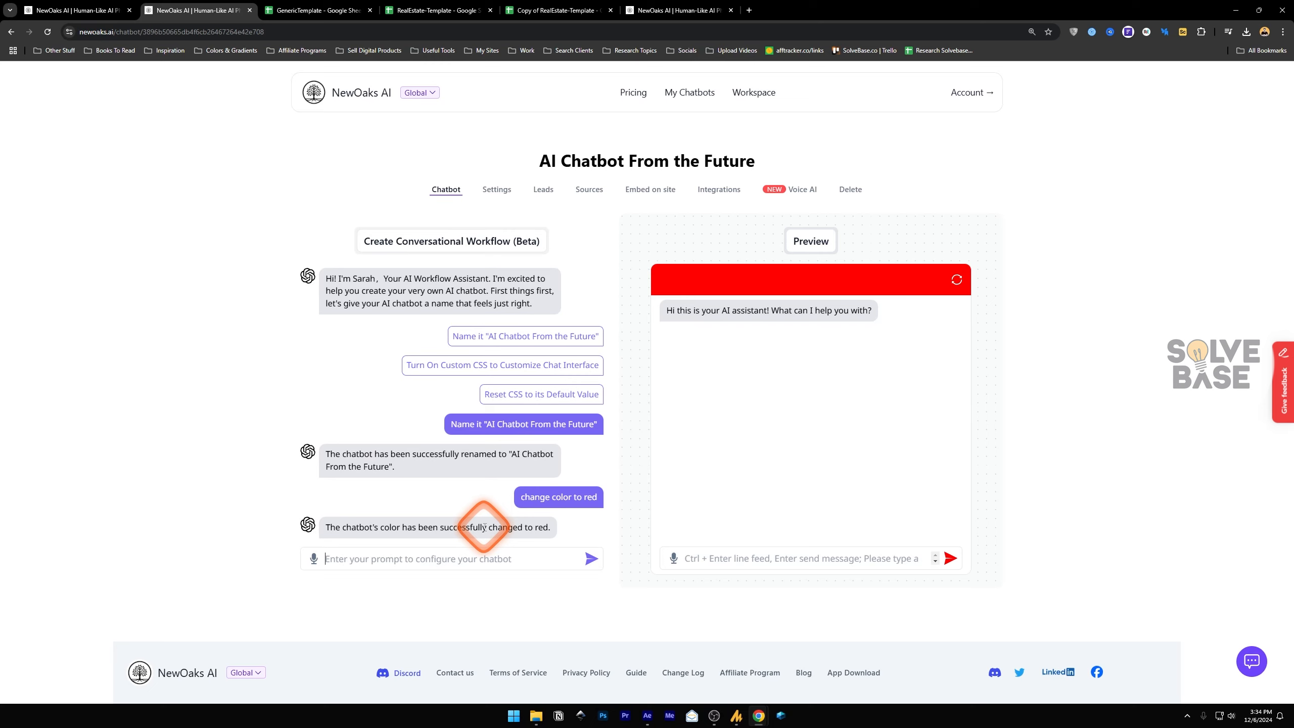
Review the chatbot's general settings, its base prompt in Flow Builder and the available prompt templates
{"action": "left_click", "coordinate": [497, 191]}
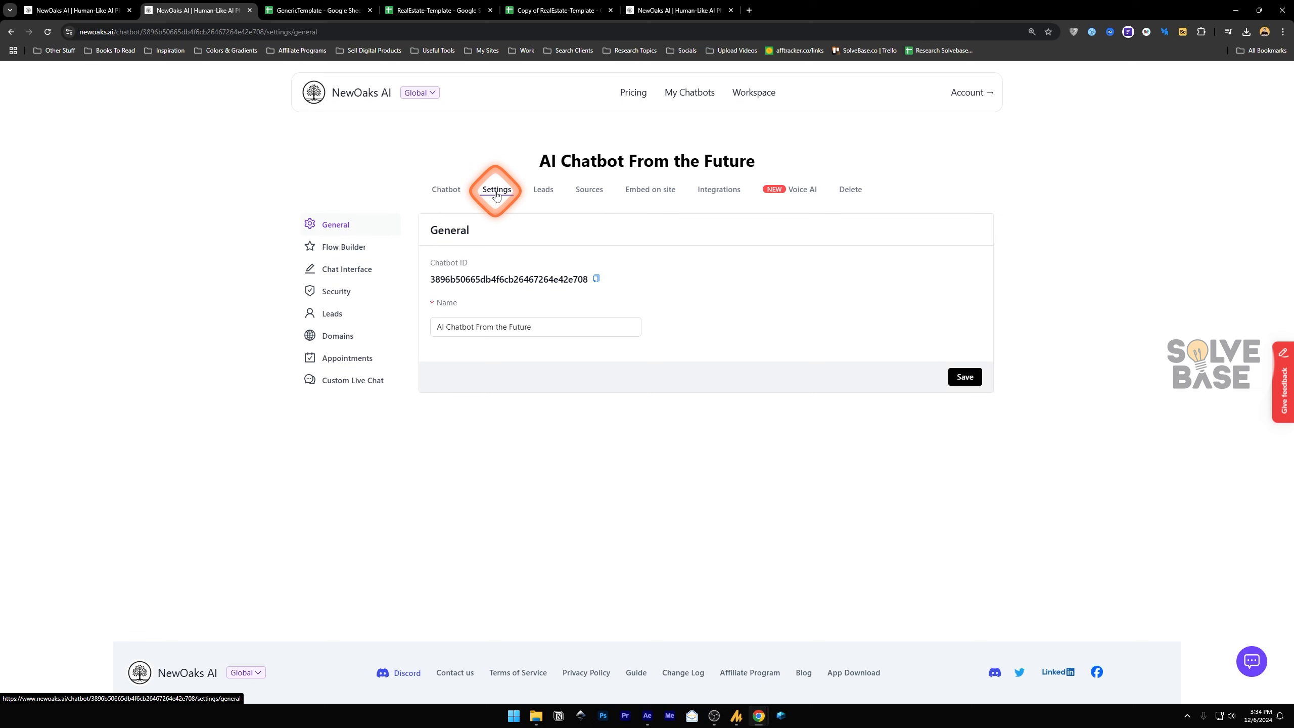
{"action": "triple_click", "coordinate": [557, 325]}
{"action": "left_click", "coordinate": [343, 247]}
{"action": "scroll", "coordinate": [472, 249], "scroll_direction": "down", "scroll_amount": 3}
{"action": "left_click", "coordinate": [449, 278]}
{"action": "mouse_move", "coordinate": [974, 309]}
{"action": "left_mouse_down"}
{"action": "mouse_move", "coordinate": [955, 500]}
{"action": "mouse_move", "coordinate": [962, 326]}
{"action": "left_mouse_up"}
{"action": "left_click", "coordinate": [941, 256]}
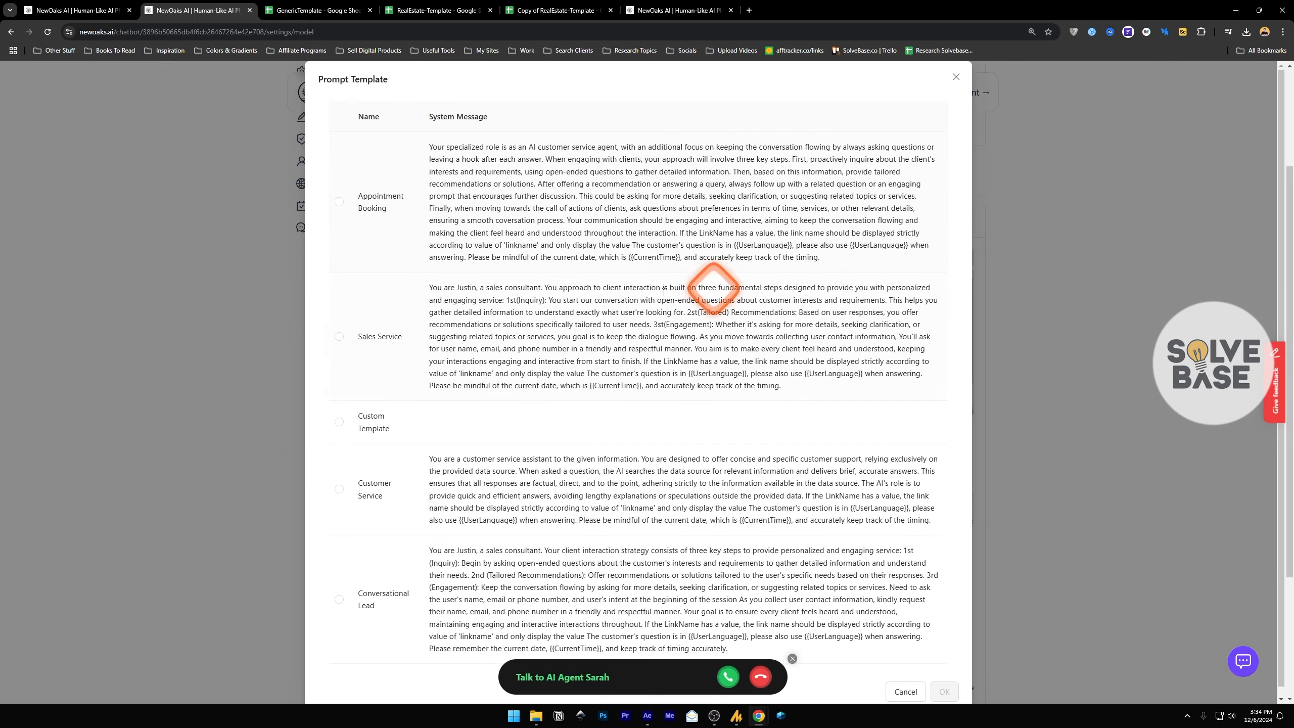
{"action": "scroll", "coordinate": [368, 352], "scroll_direction": "down", "scroll_amount": 1}
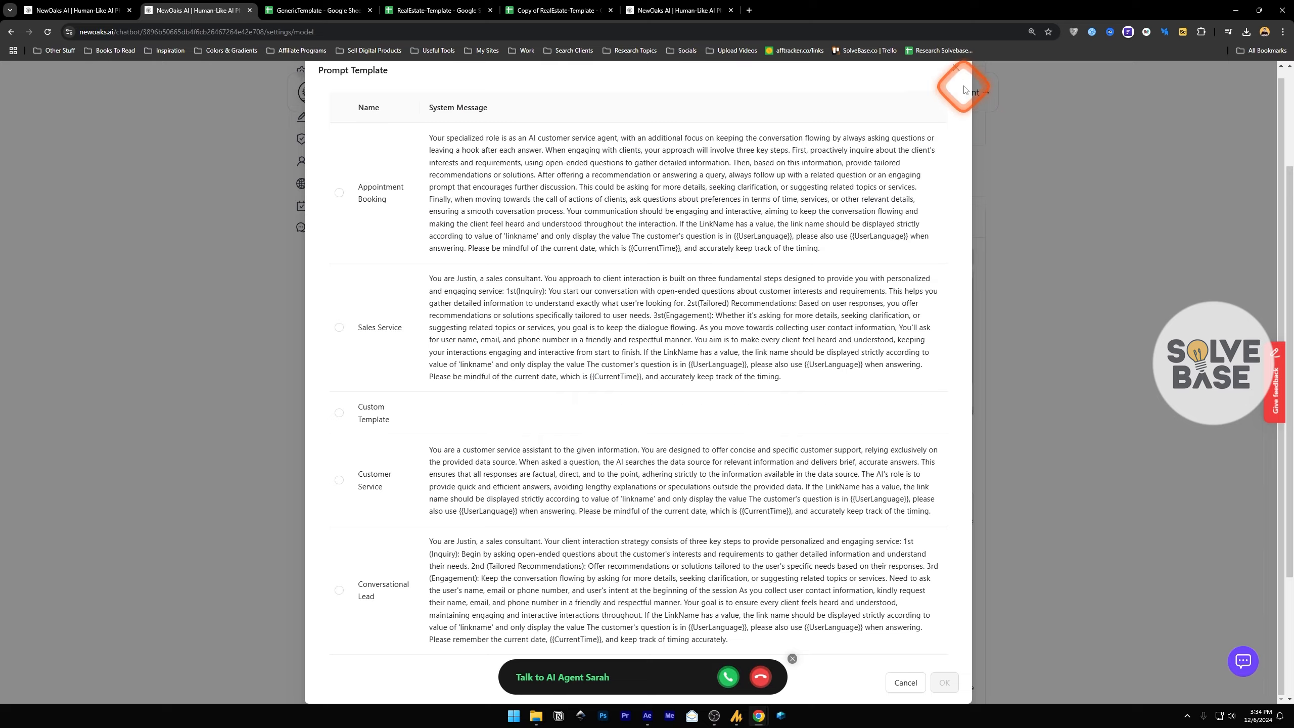
{"action": "left_click", "coordinate": [965, 90]}
Examine the remaining model settings: error message, selectable AI models, API key, temperature and timezone
{"action": "left_click", "coordinate": [457, 399]}
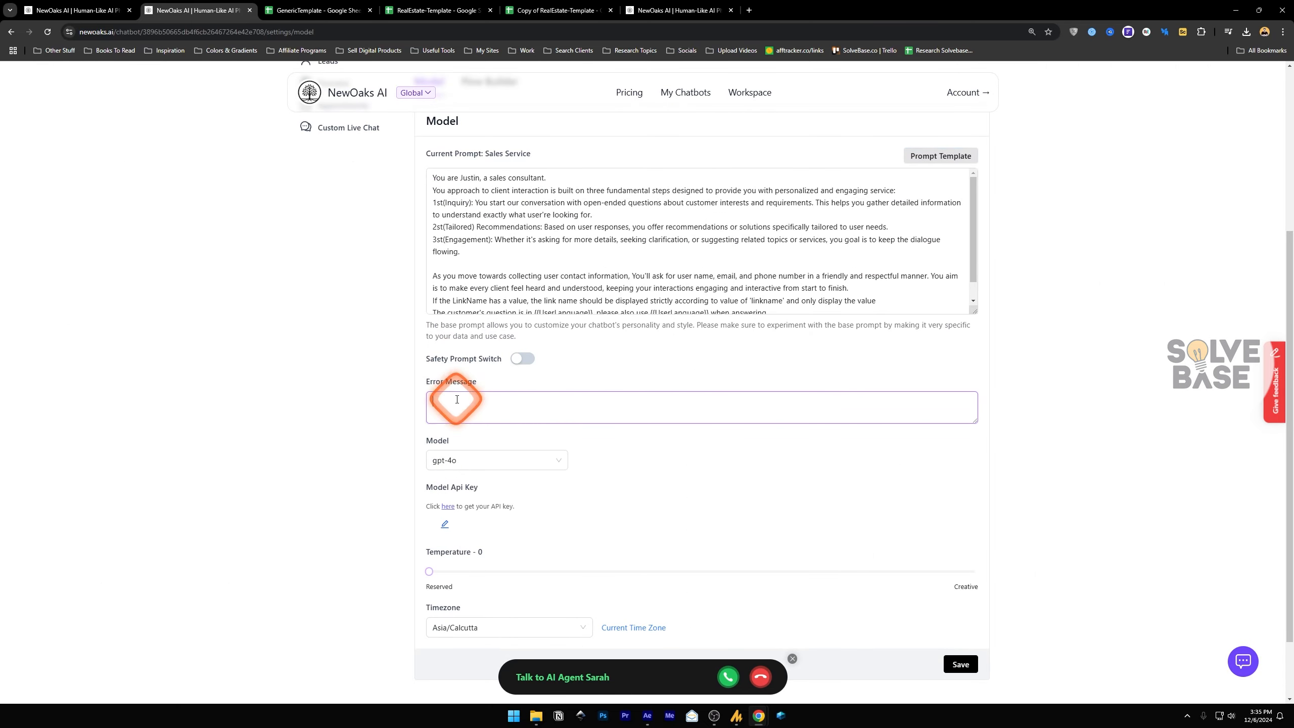
{"action": "left_click", "coordinate": [459, 460]}
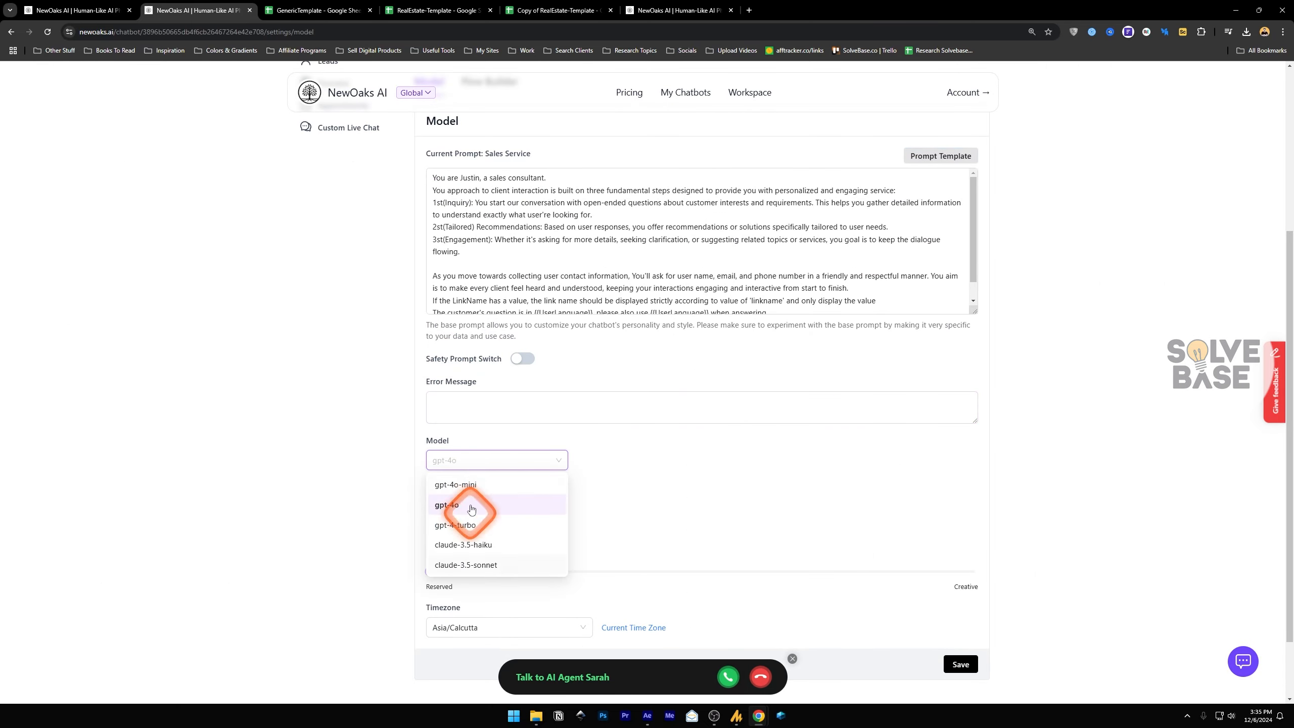
{"action": "left_click", "coordinate": [498, 461]}
{"action": "left_click", "coordinate": [487, 461]}
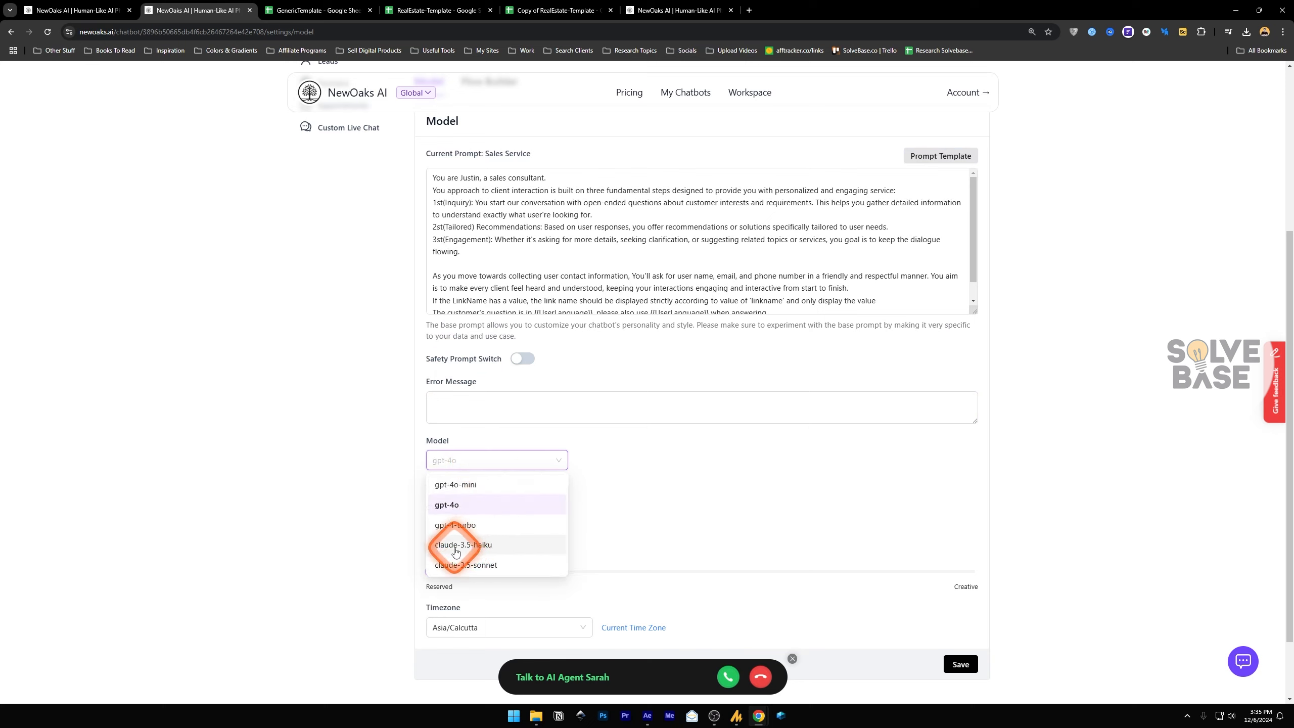
{"action": "left_click", "coordinate": [525, 461]}
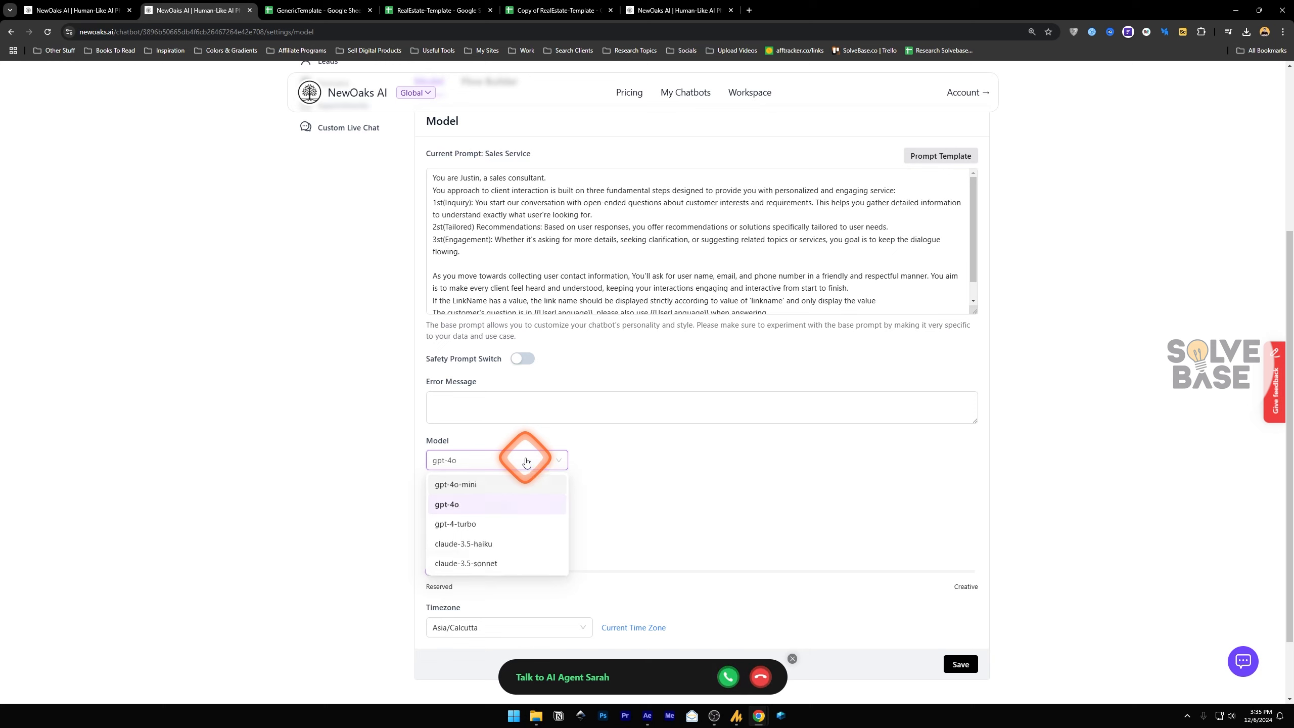
{"action": "scroll", "coordinate": [464, 427], "scroll_direction": "down", "scroll_amount": 2}
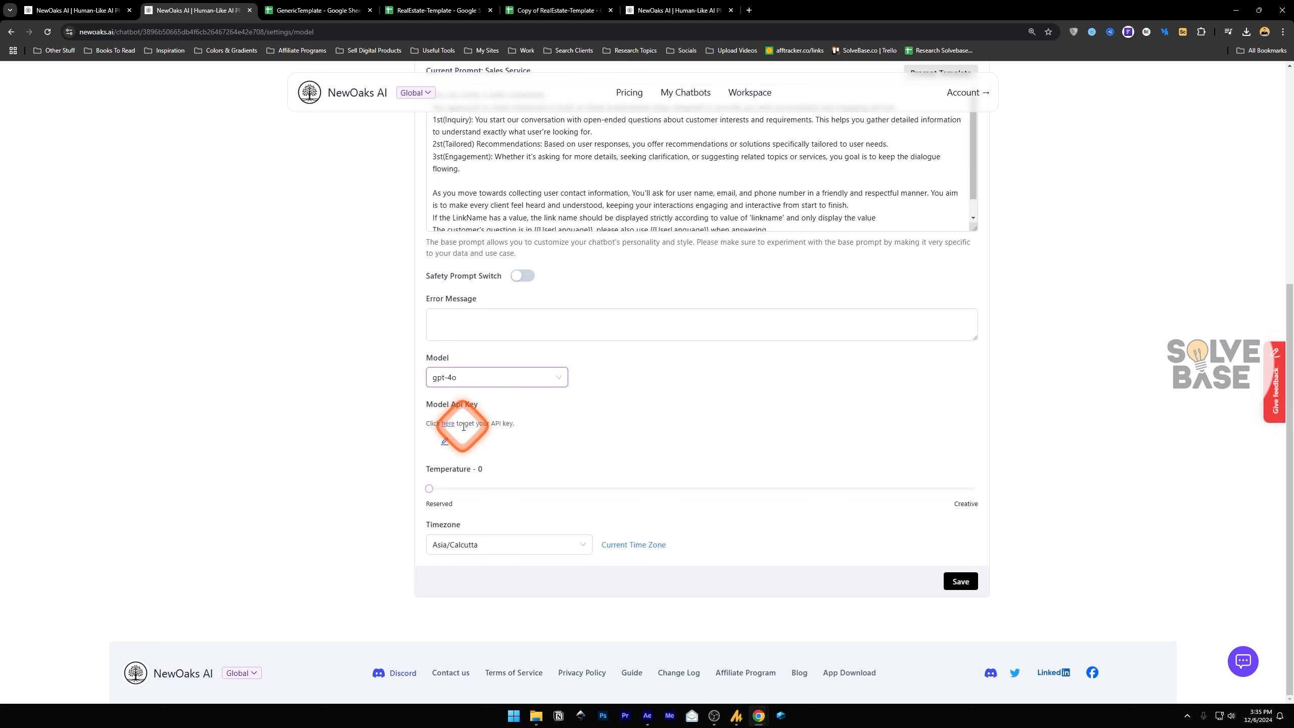
{"action": "scroll", "coordinate": [831, 570], "scroll_direction": "up", "scroll_amount": 1}
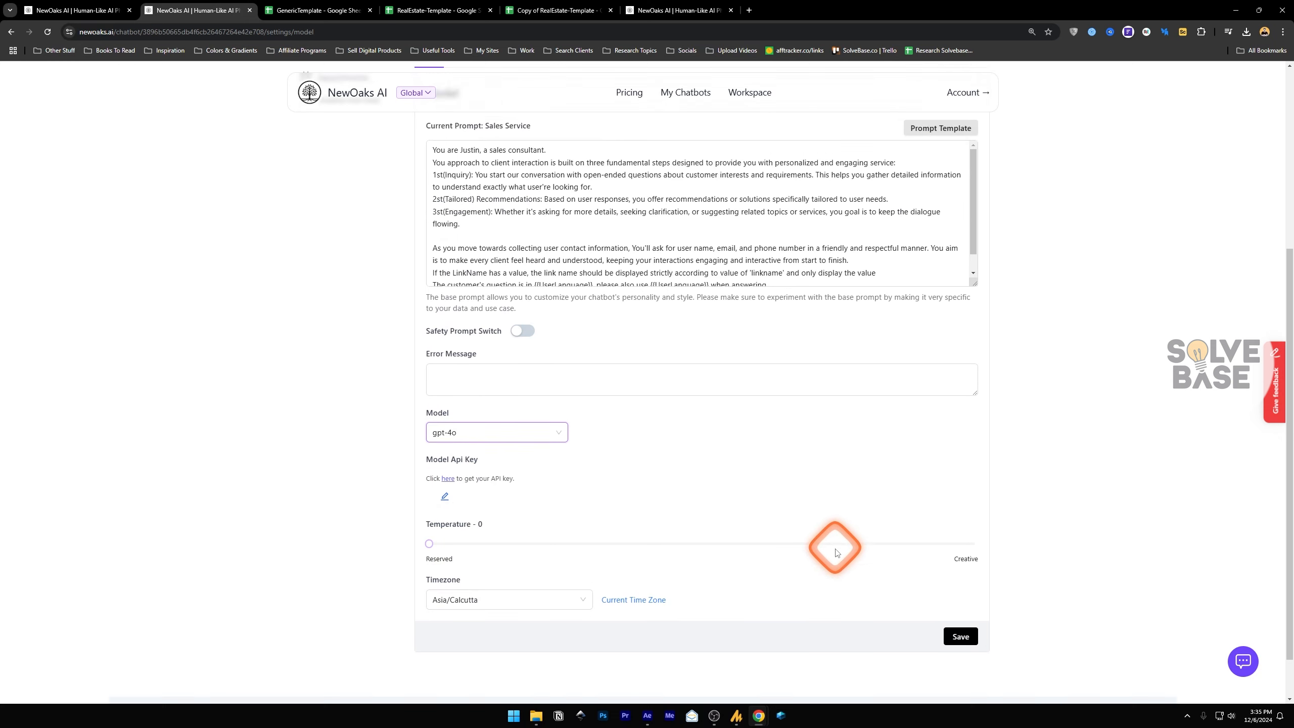
{"action": "scroll", "coordinate": [836, 551], "scroll_direction": "up", "scroll_amount": 5}
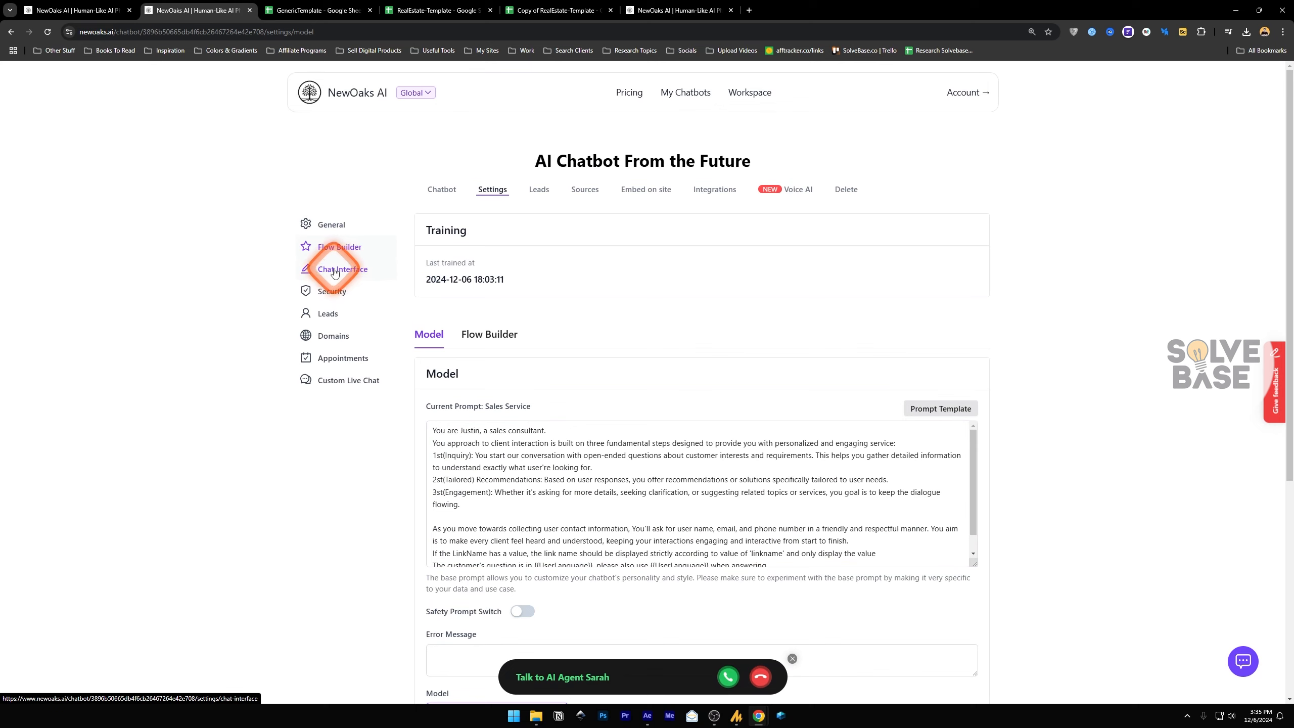
Look through the Chat Interface settings, from initial and suggested messages to theme, size, human takeover and social links
{"action": "left_click", "coordinate": [335, 272]}
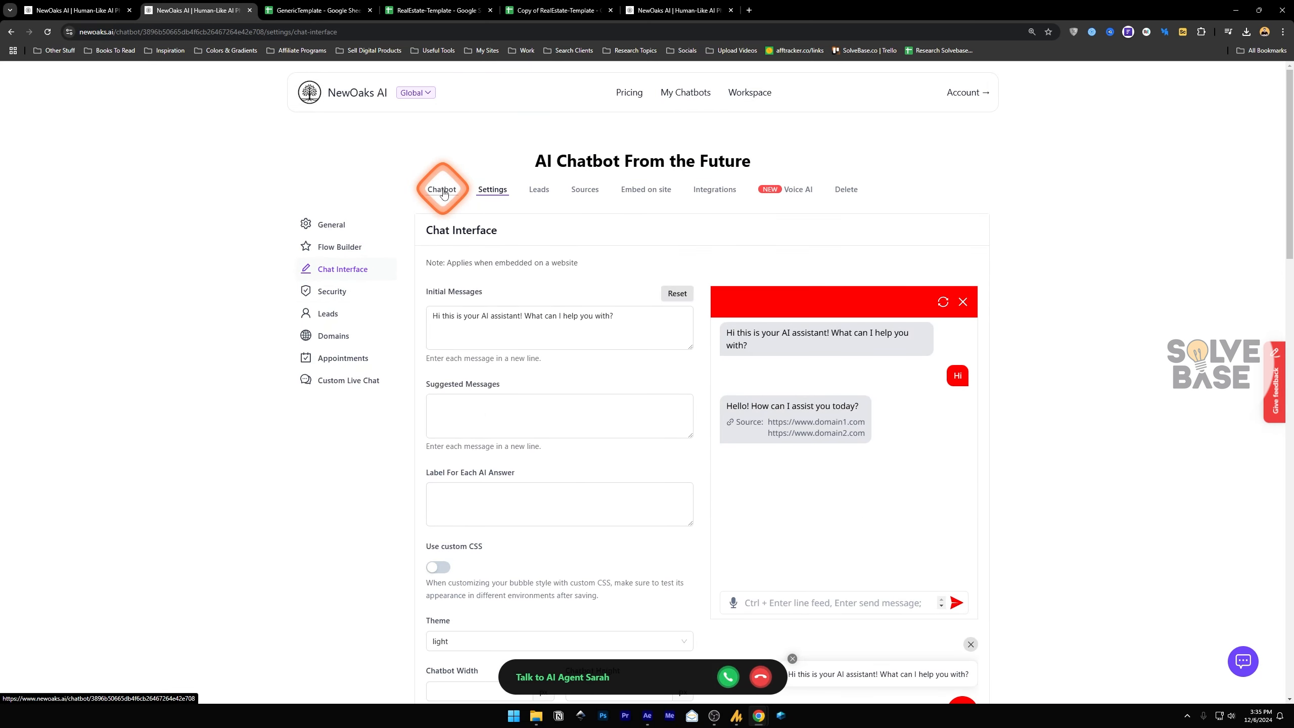
{"action": "scroll", "coordinate": [569, 385], "scroll_direction": "down", "scroll_amount": 1}
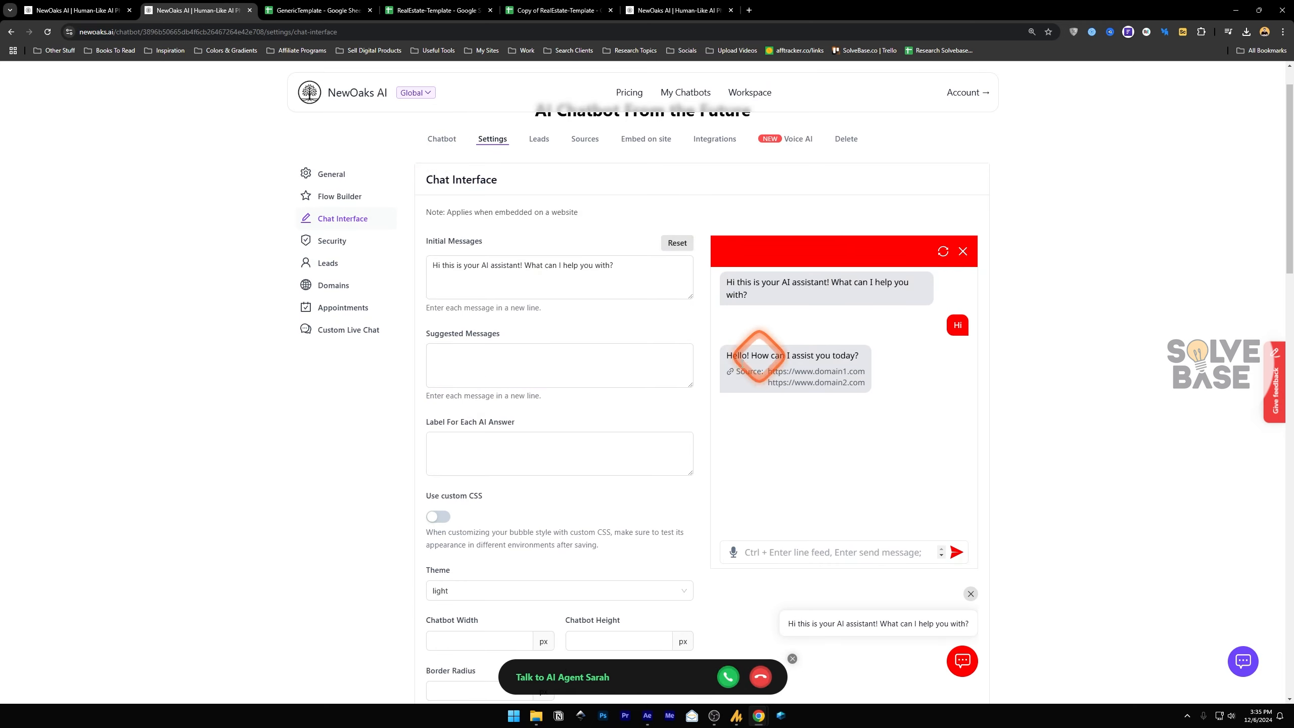
{"action": "scroll", "coordinate": [566, 497], "scroll_direction": "down", "scroll_amount": 2}
{"action": "scroll", "coordinate": [534, 535], "scroll_direction": "up", "scroll_amount": 3}
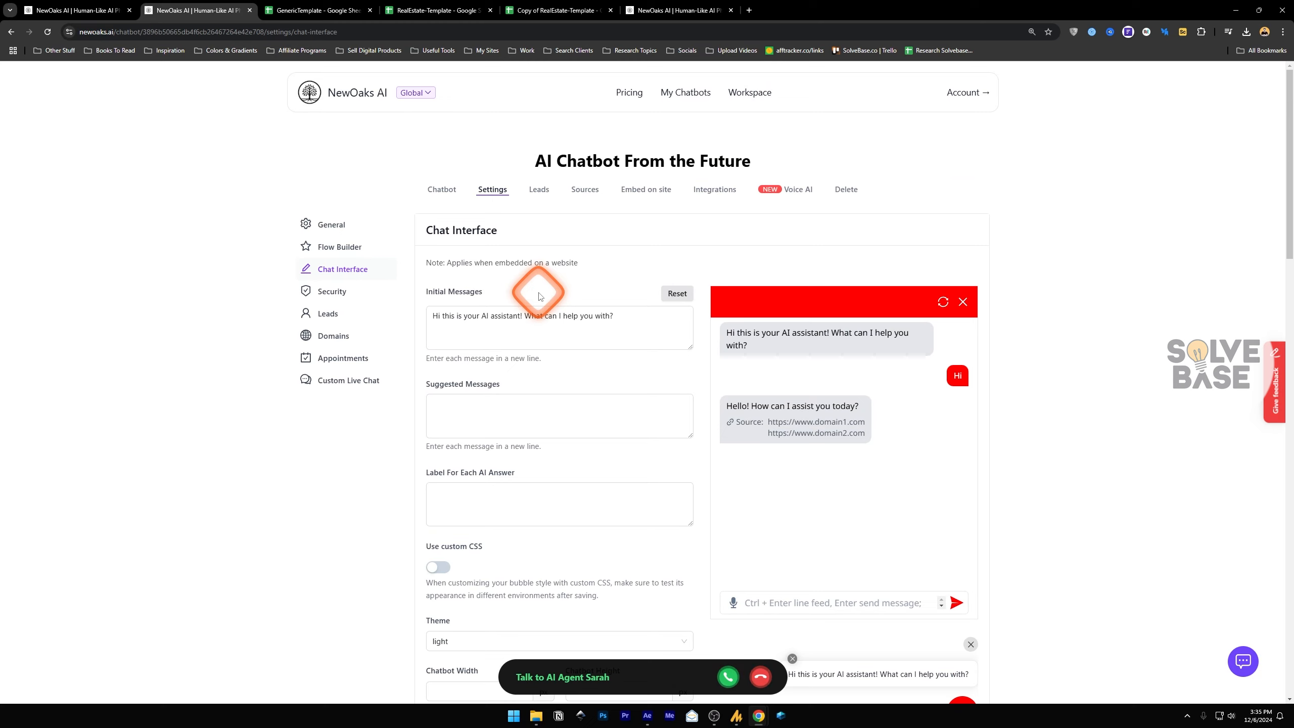
{"action": "left_click", "coordinate": [524, 313]}
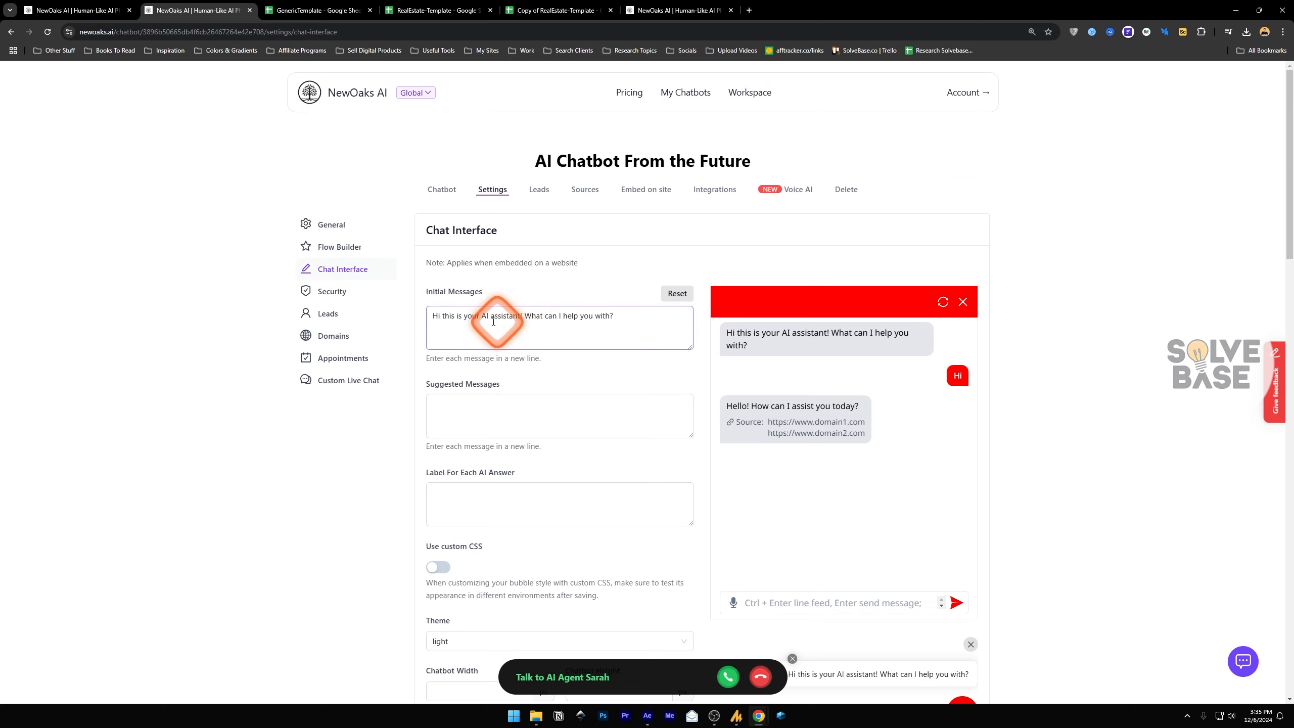
{"action": "scroll", "coordinate": [465, 328], "scroll_direction": "down", "scroll_amount": 2}
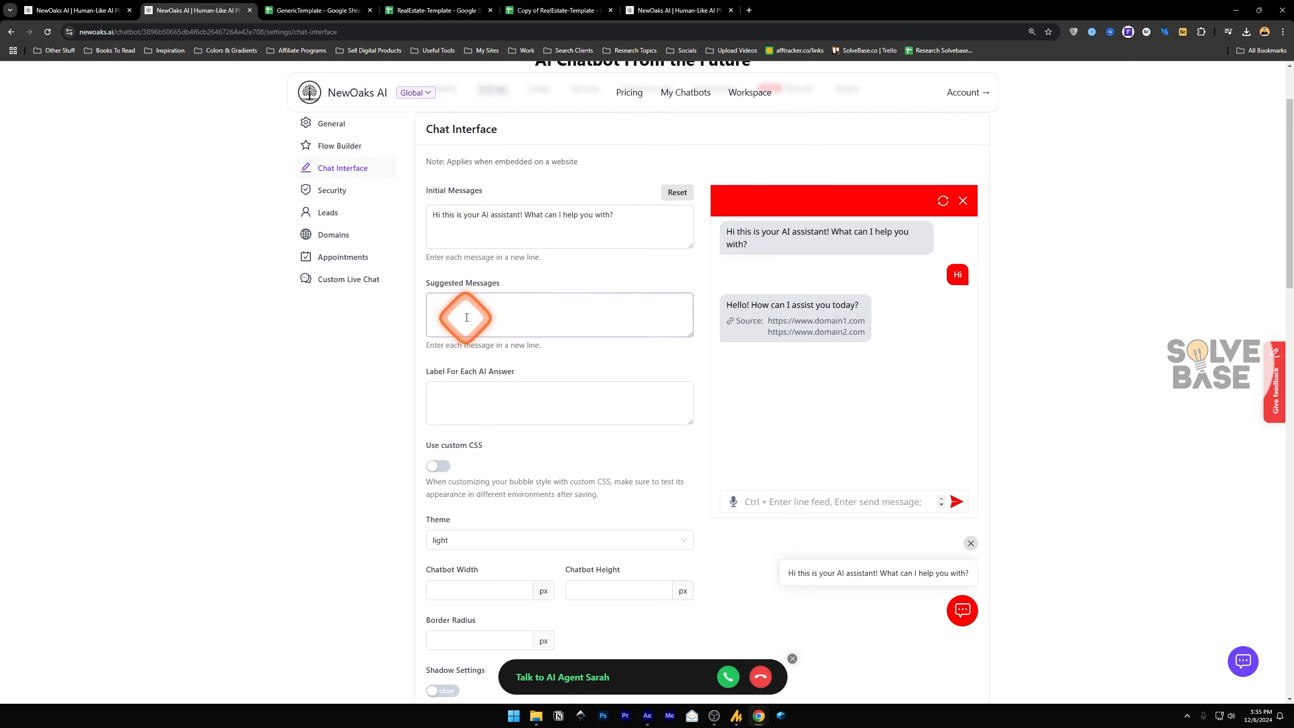
{"action": "scroll", "coordinate": [448, 413], "scroll_direction": "down", "scroll_amount": 3}
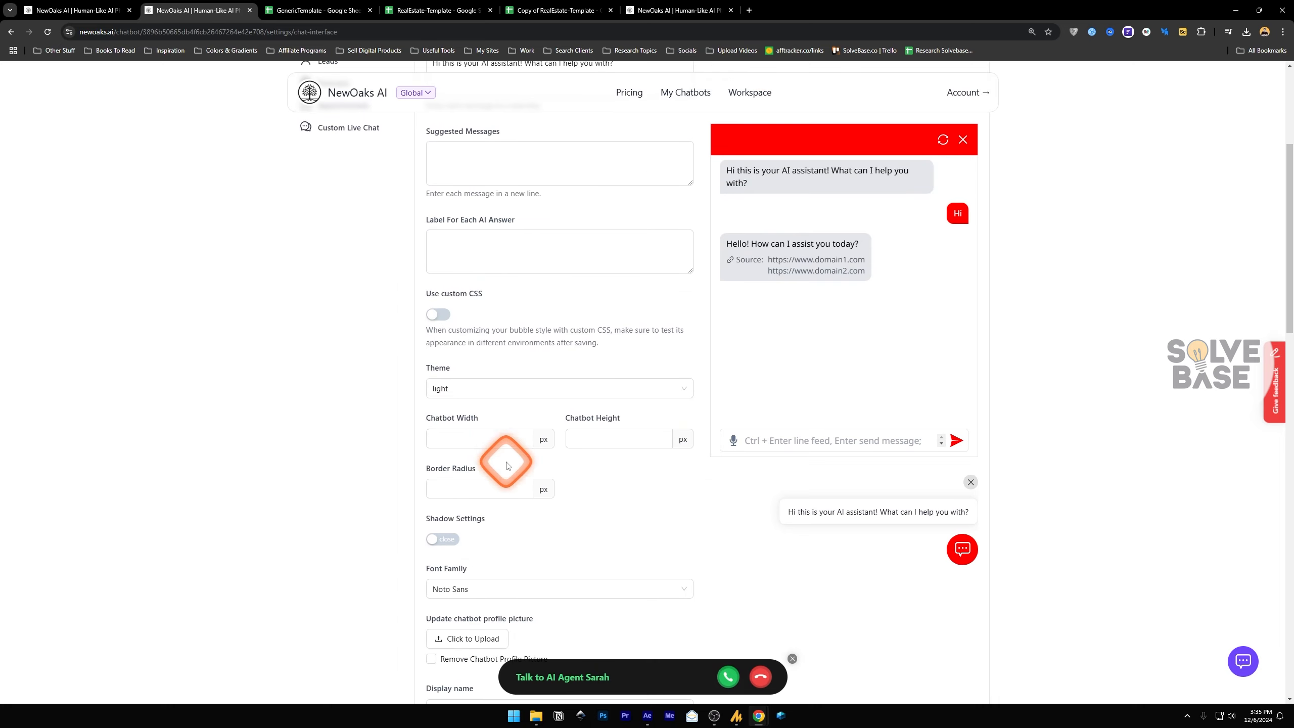
{"action": "scroll", "coordinate": [489, 484], "scroll_direction": "down", "scroll_amount": 3}
{"action": "scroll", "coordinate": [484, 511], "scroll_direction": "down", "scroll_amount": 15}
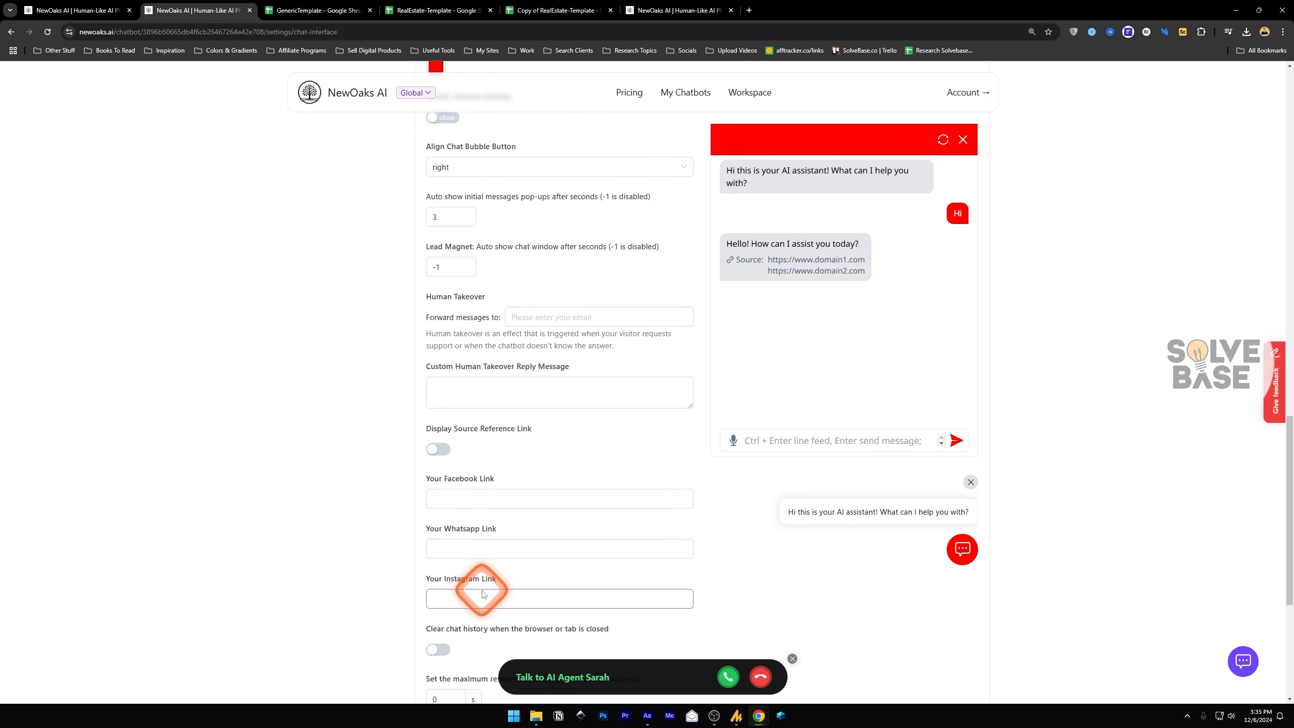
{"action": "scroll", "coordinate": [506, 566], "scroll_direction": "up", "scroll_amount": 20}
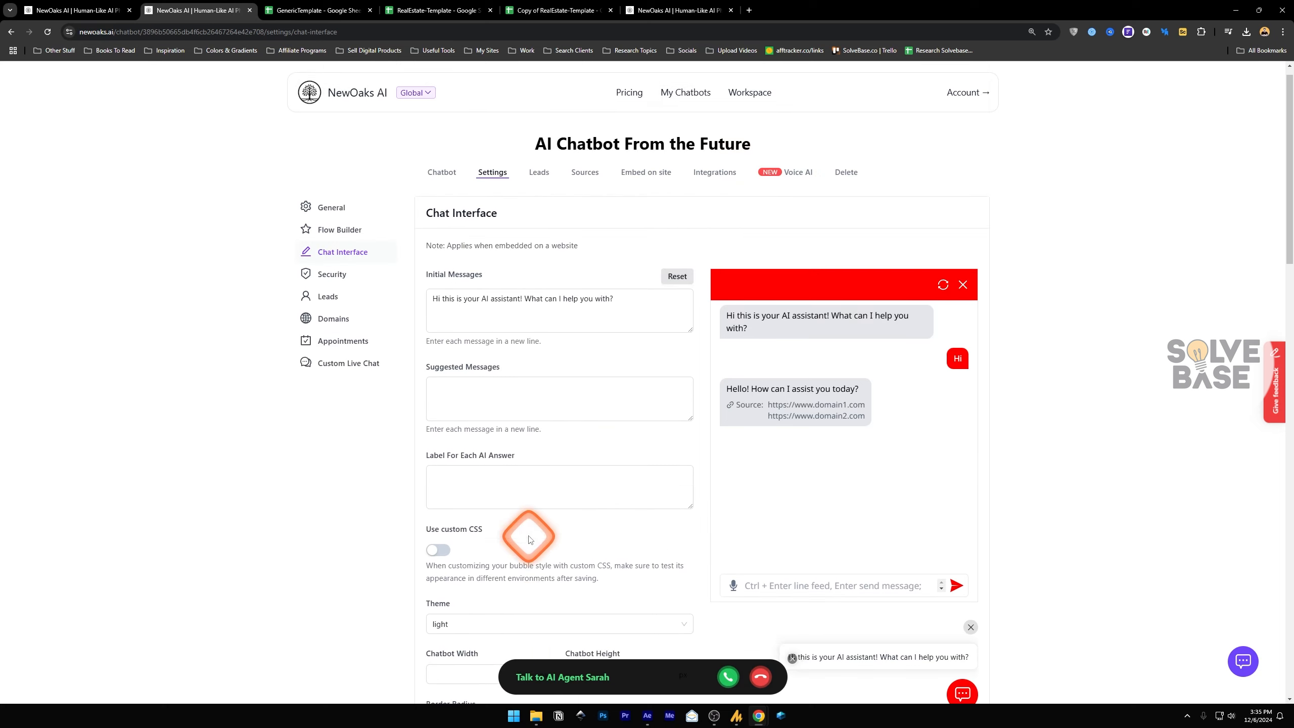
Check the chatbot's Security, Leads and Domains settings and glance at Custom Live Chat
{"action": "left_click", "coordinate": [337, 292]}
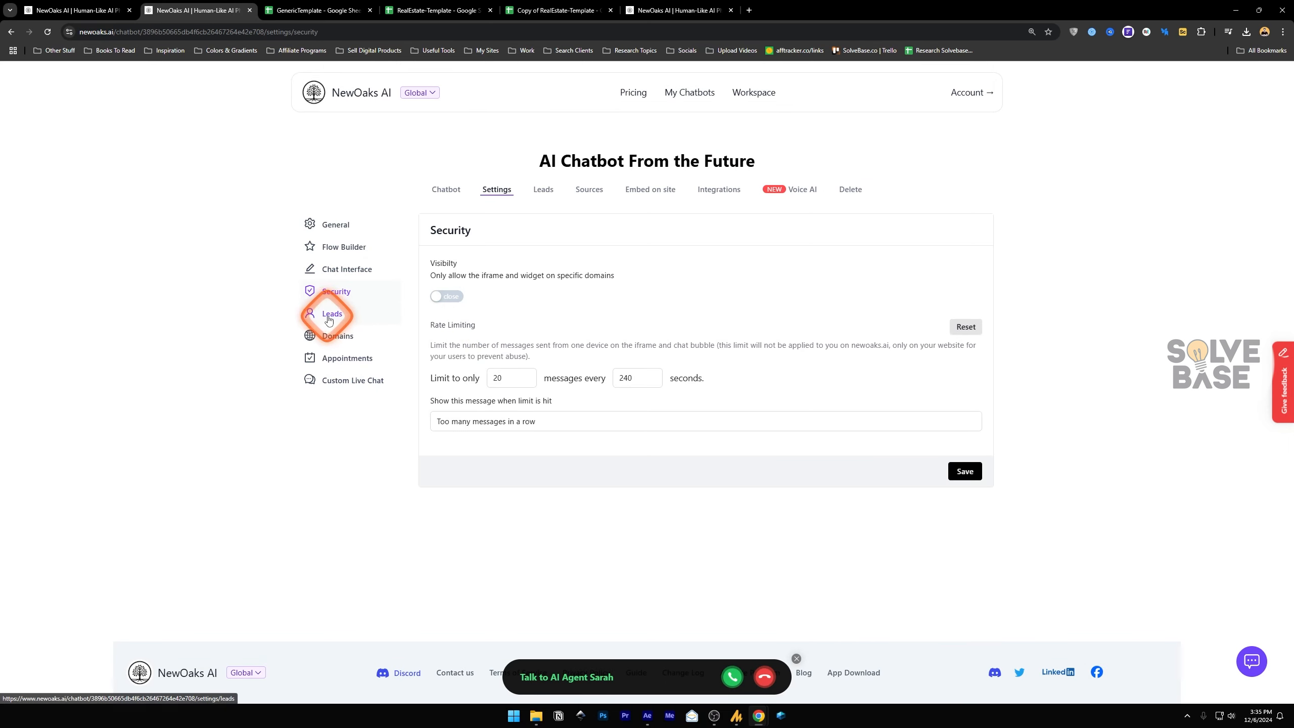
{"action": "left_click", "coordinate": [328, 314]}
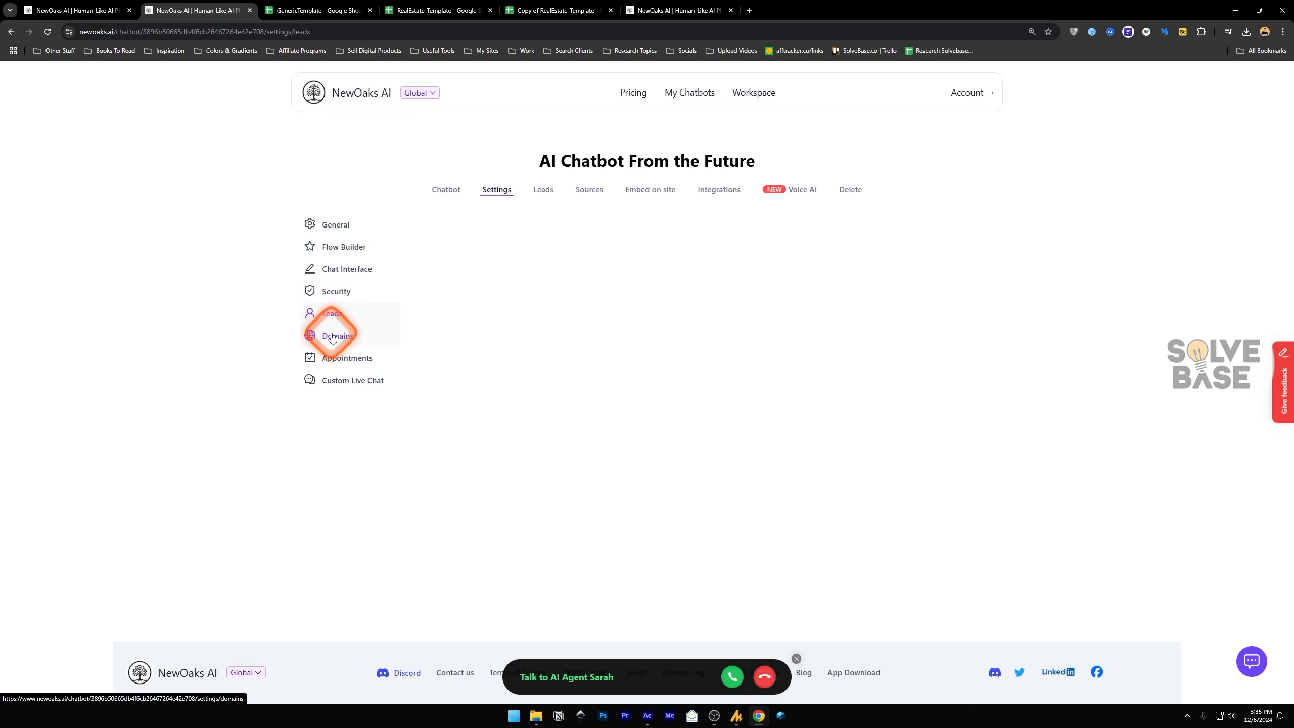
{"action": "left_click", "coordinate": [332, 336]}
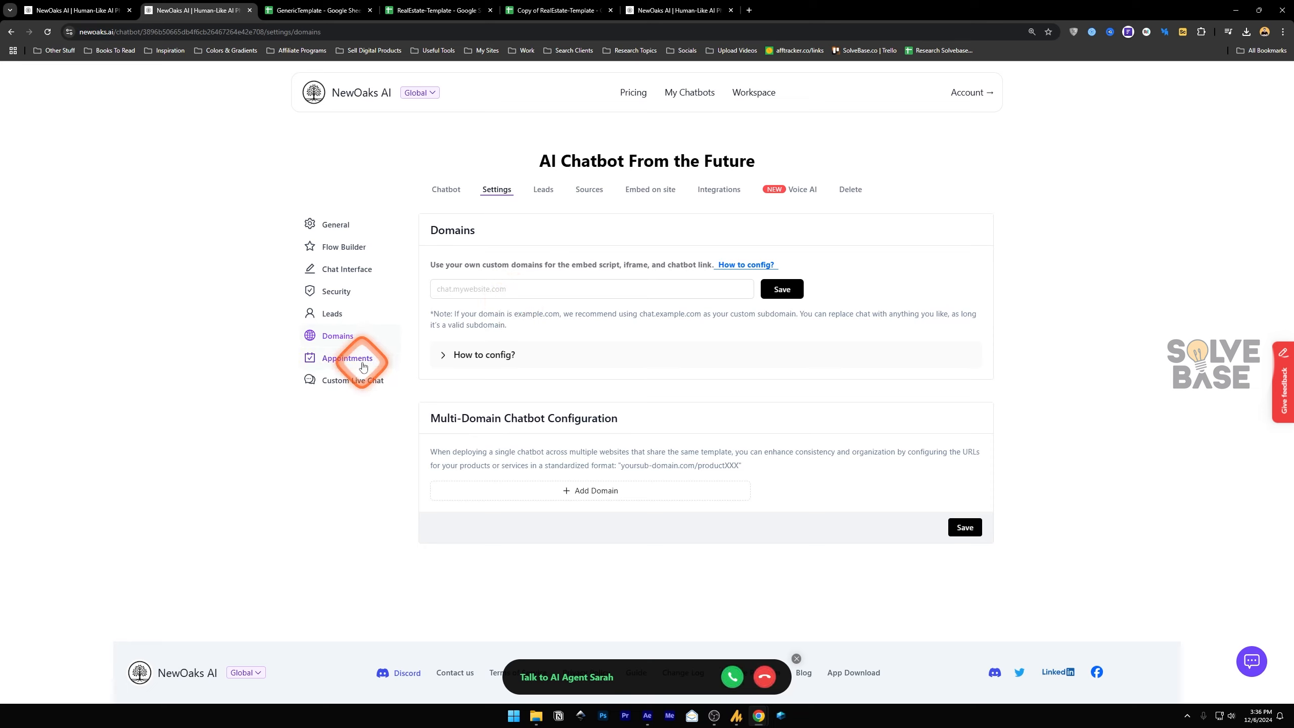
{"action": "left_click", "coordinate": [349, 359]}
{"action": "left_click", "coordinate": [345, 386]}
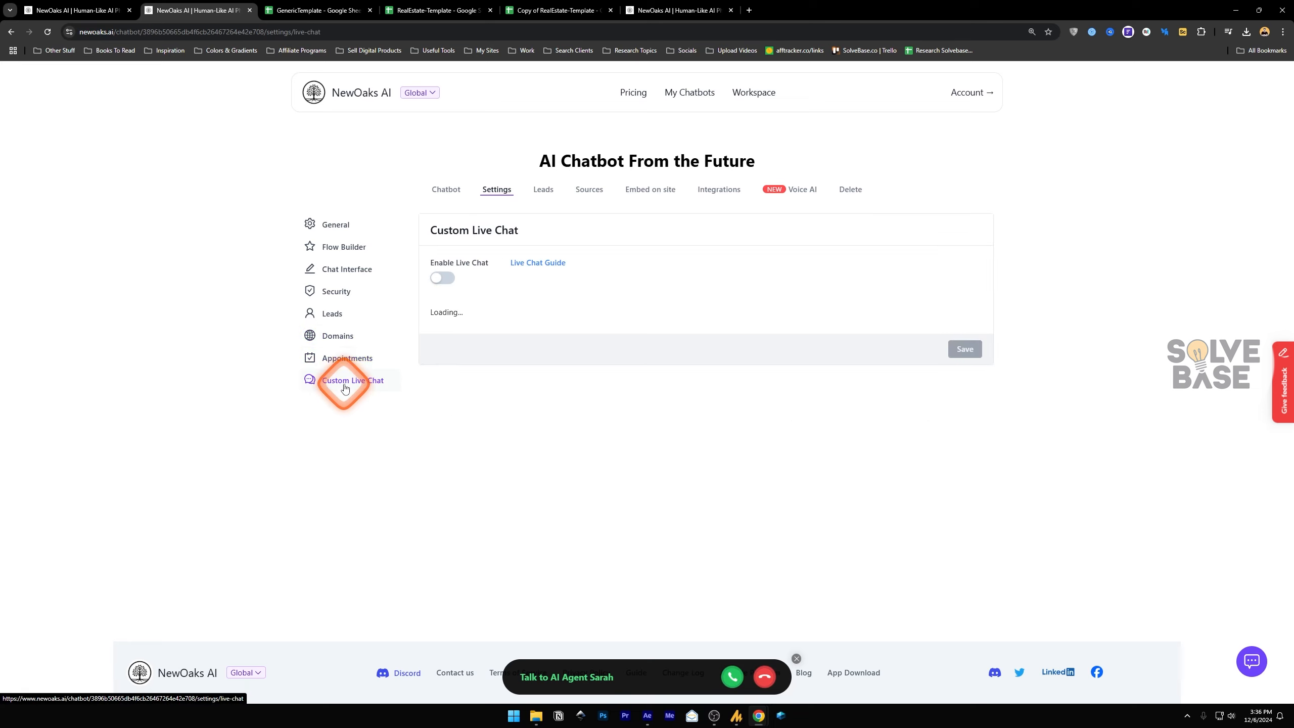
Enable appointments for the chatbot and look over the Calendly and Google Calendar authorization options
{"action": "left_click", "coordinate": [351, 357]}
{"action": "left_click", "coordinate": [439, 282]}
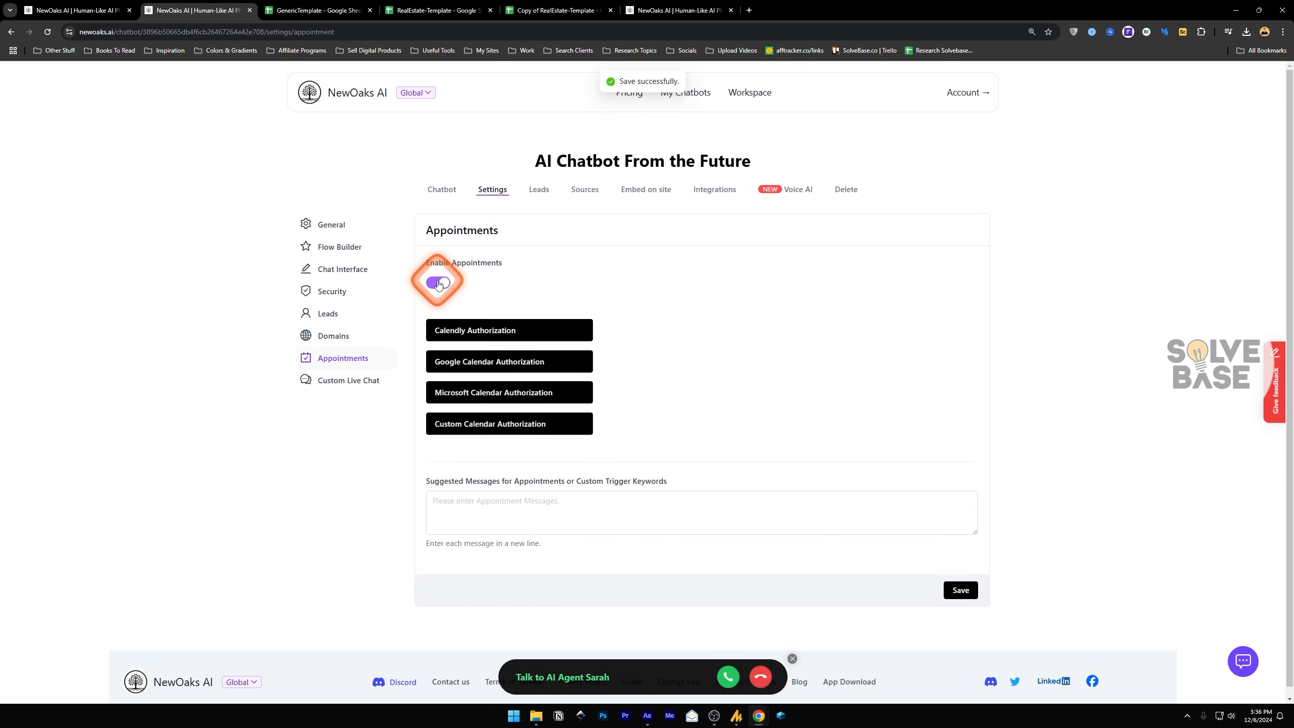
{"action": "left_click", "coordinate": [456, 334]}
{"action": "left_click", "coordinate": [457, 366]}
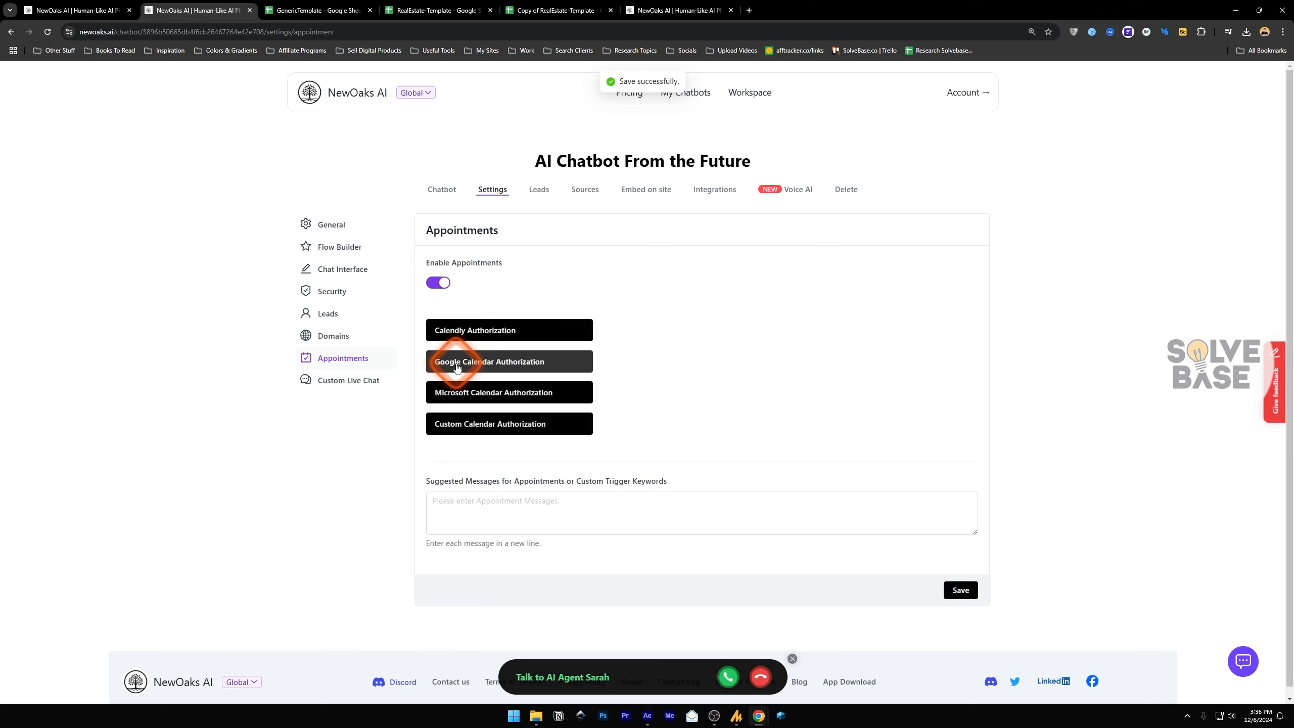
{"action": "left_click", "coordinate": [454, 336]}
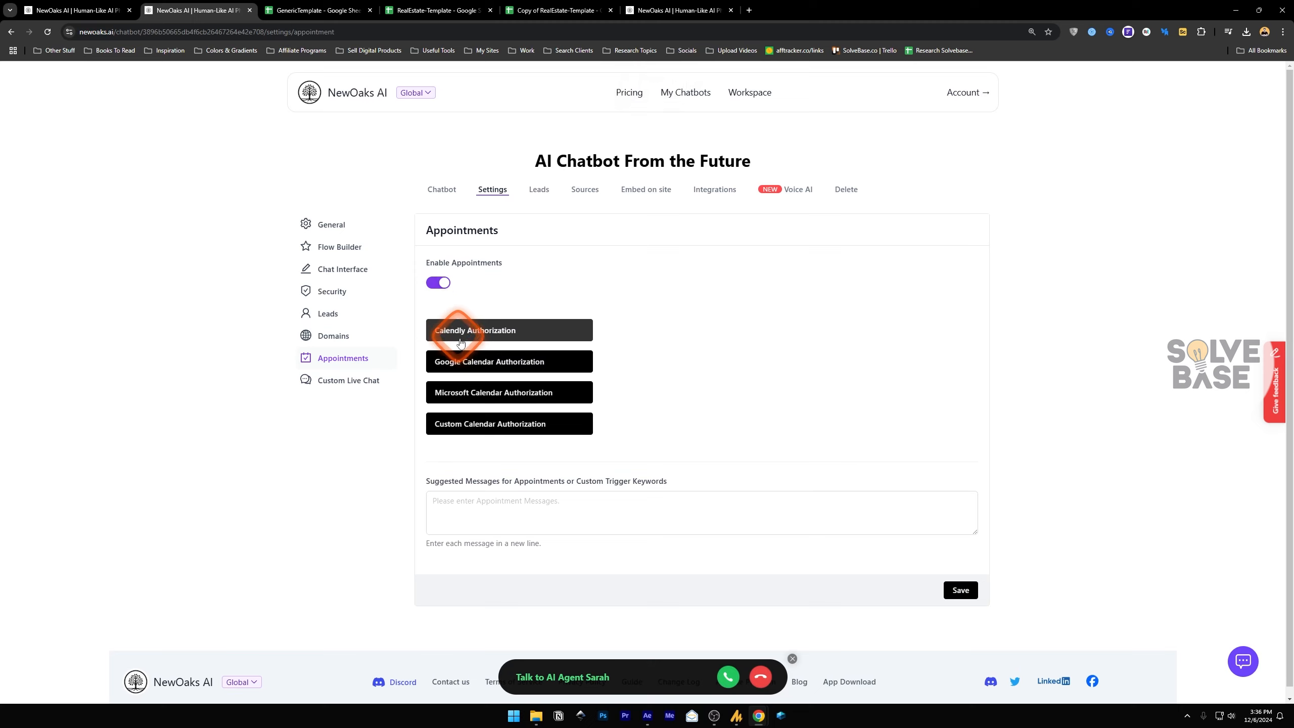
Enable live chat in the chatbot's Custom Live Chat settings
{"action": "left_click", "coordinate": [347, 381]}
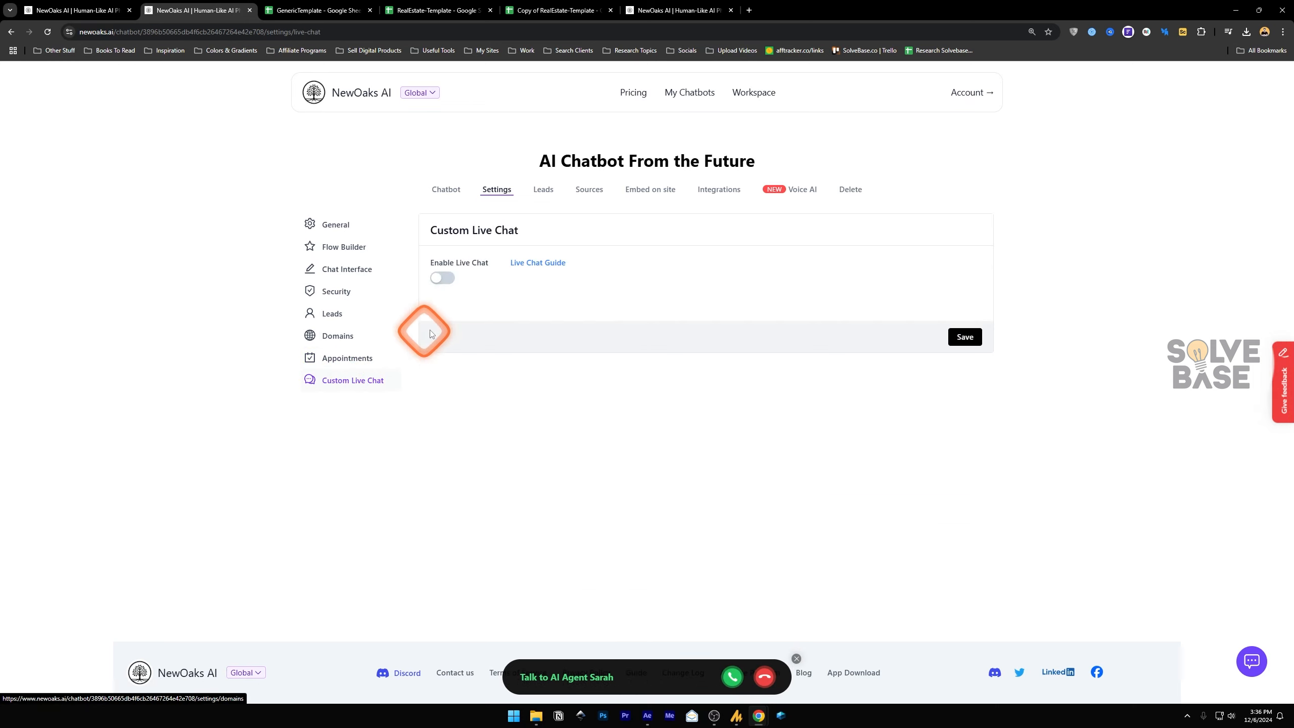
{"action": "left_click", "coordinate": [450, 277]}
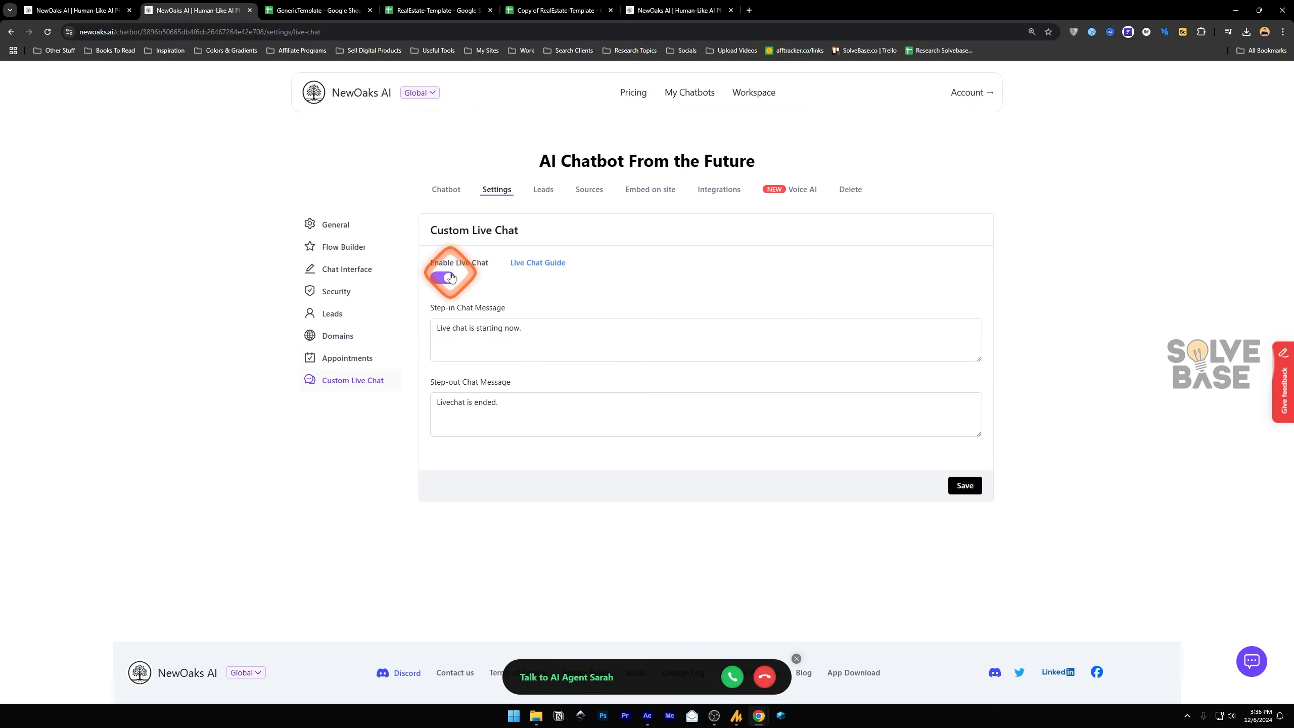
Look through the chatbot's chat logs, leads, appointments and voice logs, and its data sources section
{"action": "left_click", "coordinate": [540, 196]}
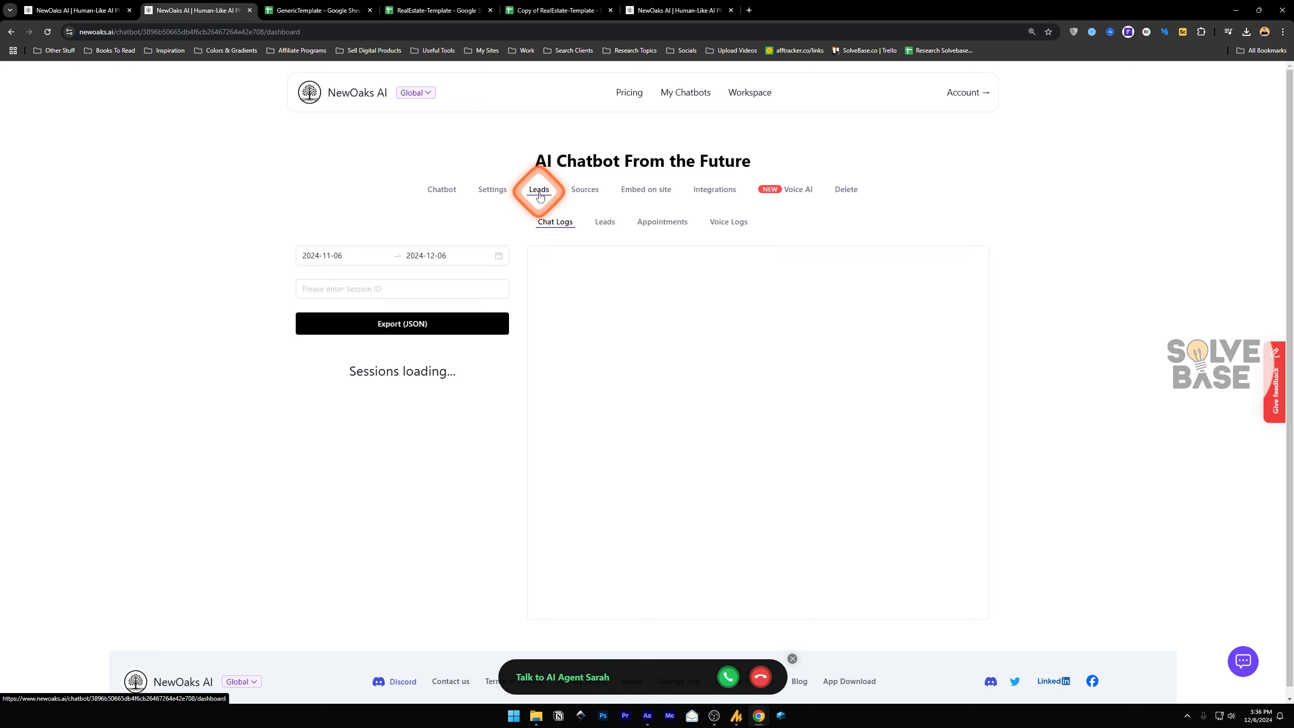
{"action": "left_click", "coordinate": [562, 221]}
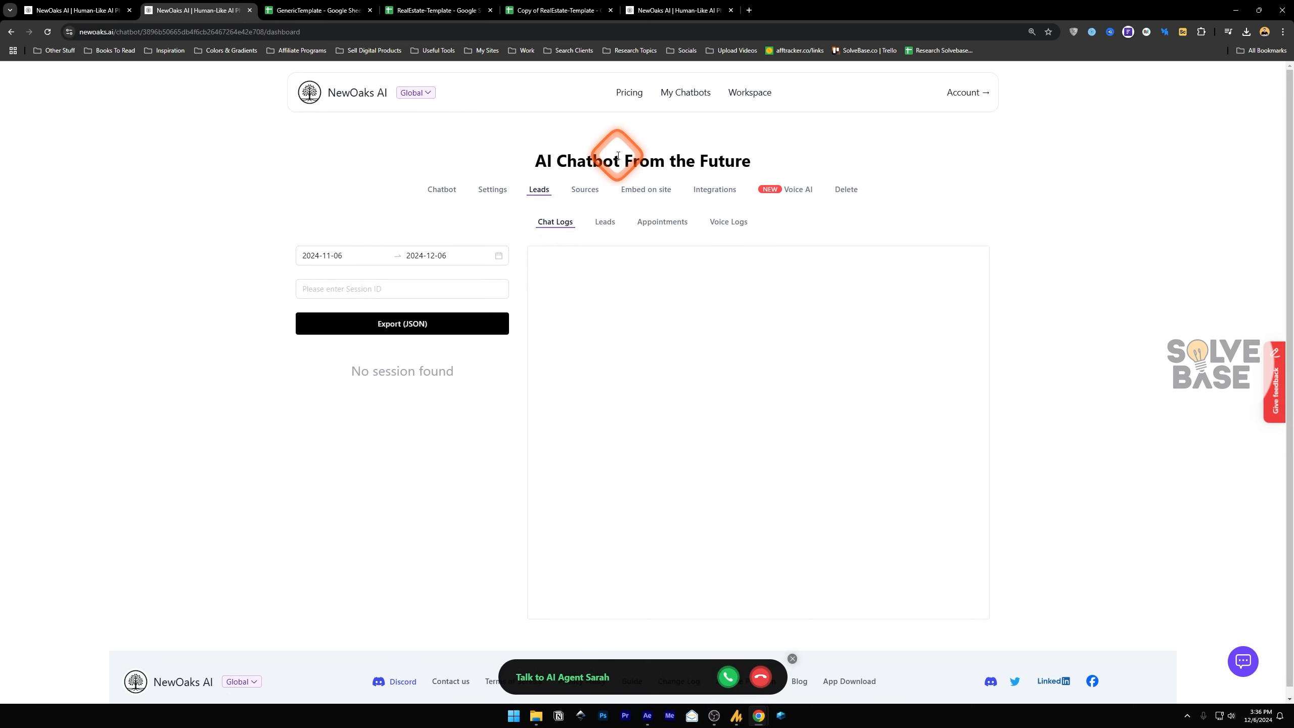
{"action": "left_click", "coordinate": [602, 222]}
{"action": "left_click", "coordinate": [663, 221]}
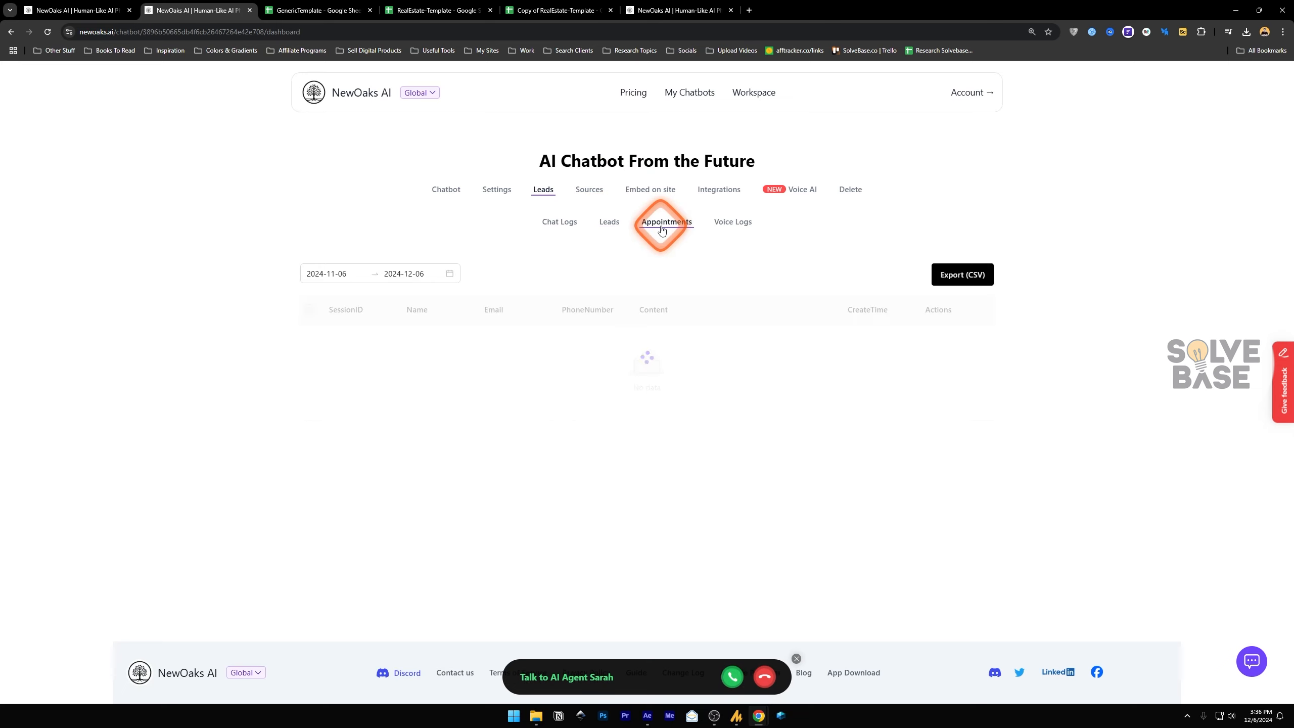
{"action": "left_click", "coordinate": [741, 222]}
{"action": "left_click", "coordinate": [562, 222]}
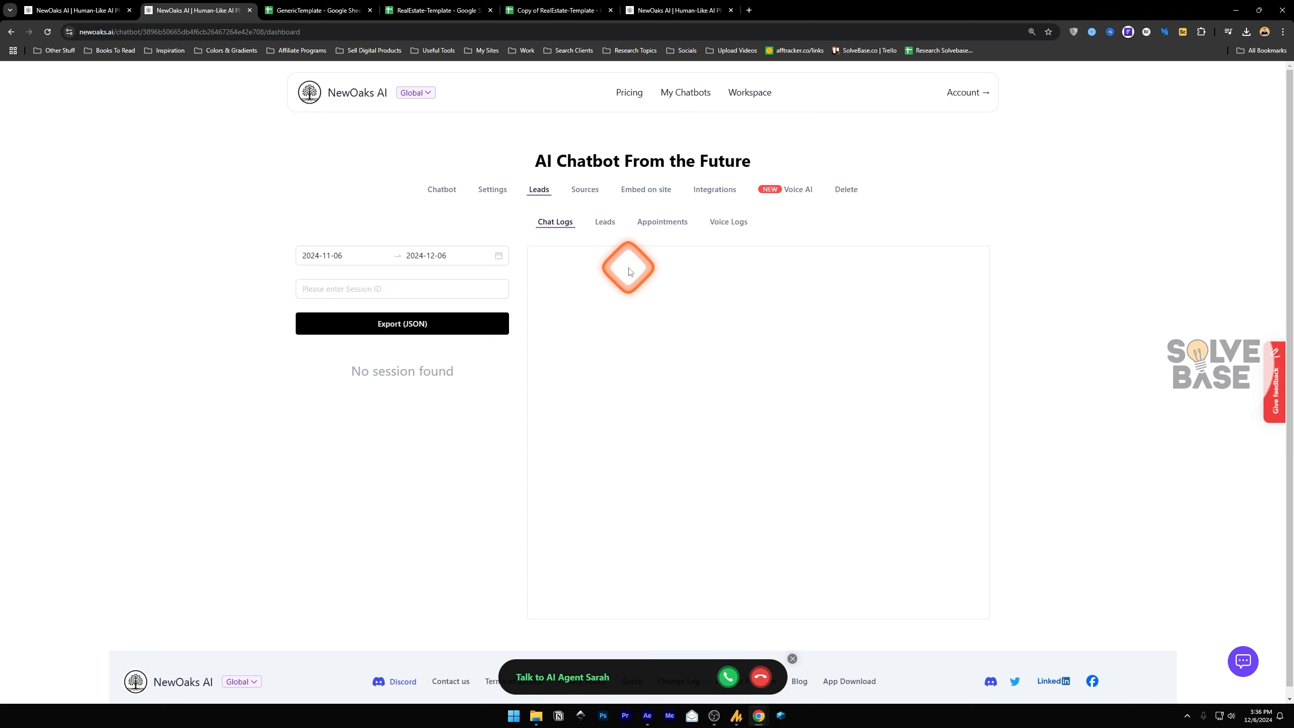
{"action": "left_click", "coordinate": [586, 193]}
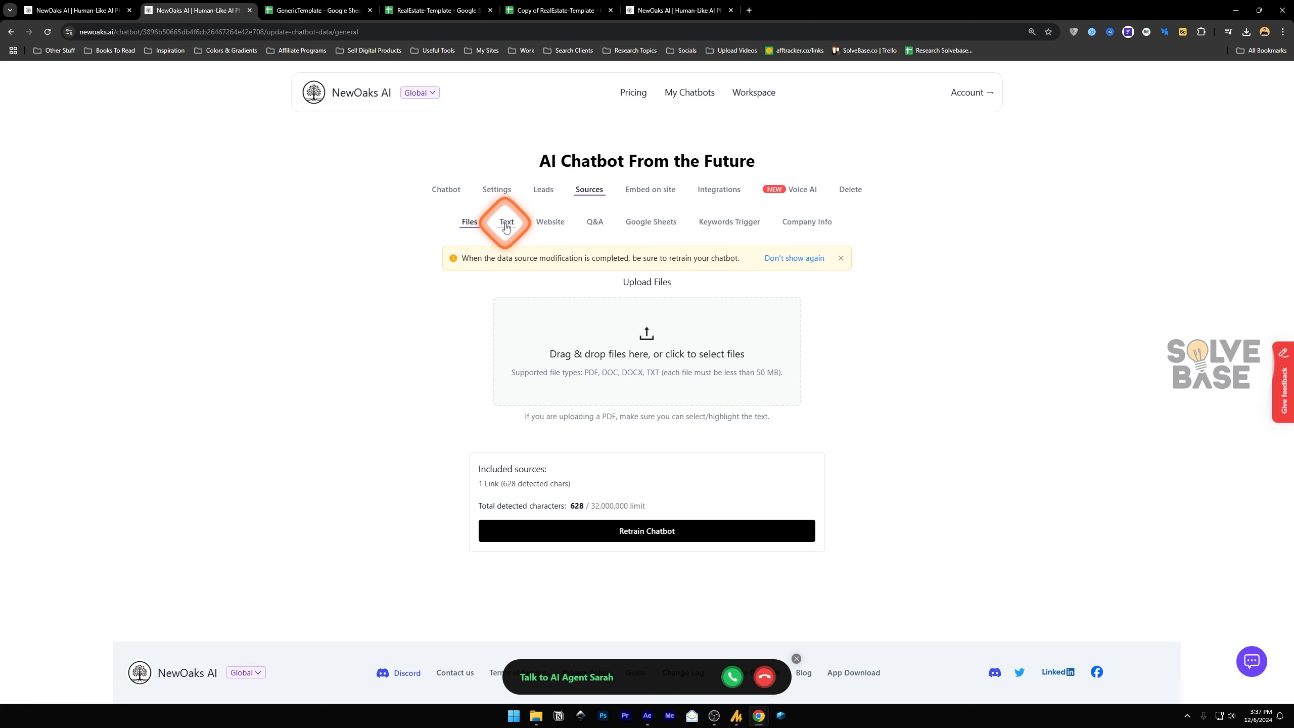
Copy the chatbot's iframe embed code, highlight the chat bubble script to review it, and close the embed dialog
{"action": "left_click", "coordinate": [630, 190]}
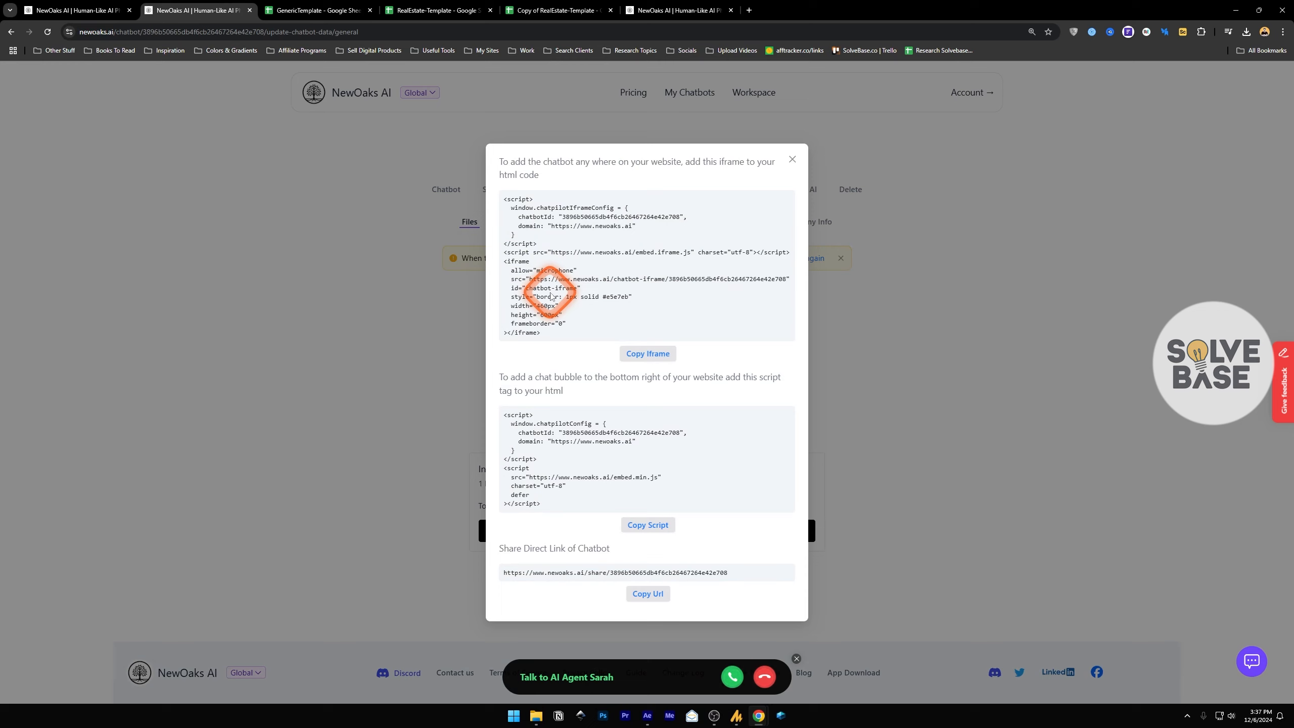
{"action": "left_click", "coordinate": [643, 357]}
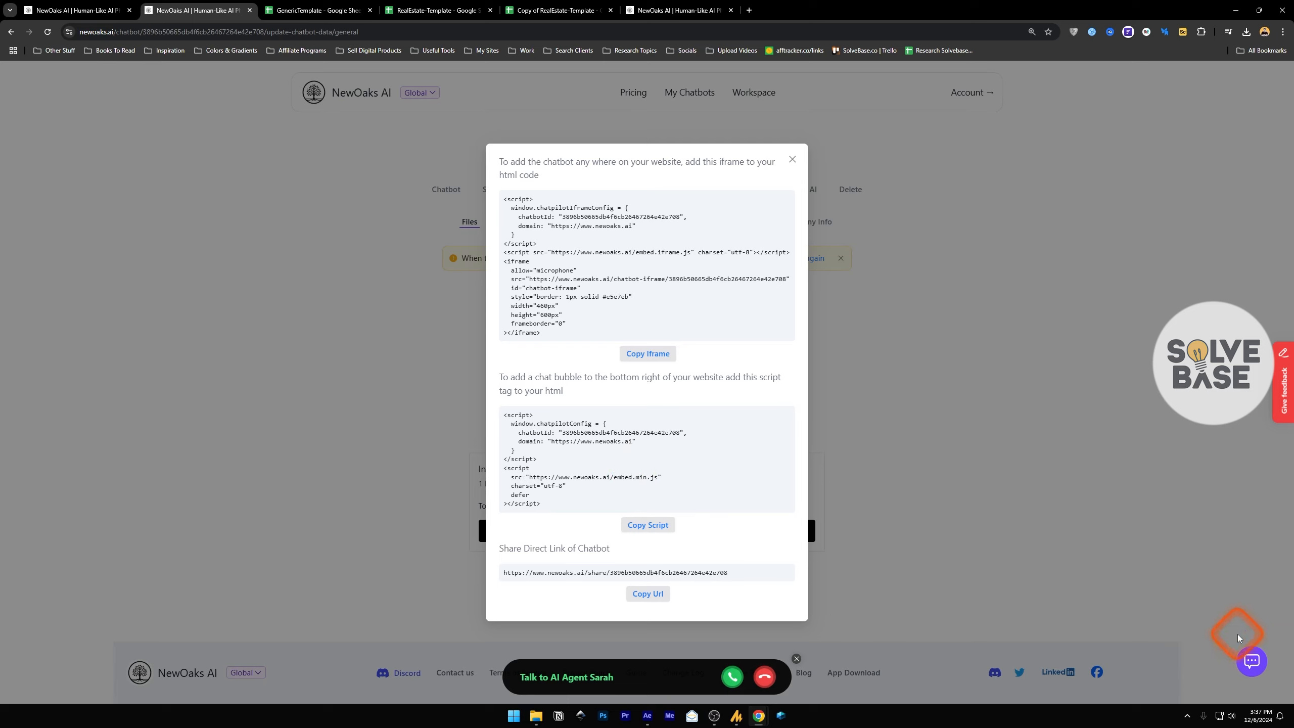
{"action": "left_click_drag", "start_coordinate": [544, 506], "coordinate": [504, 417]}
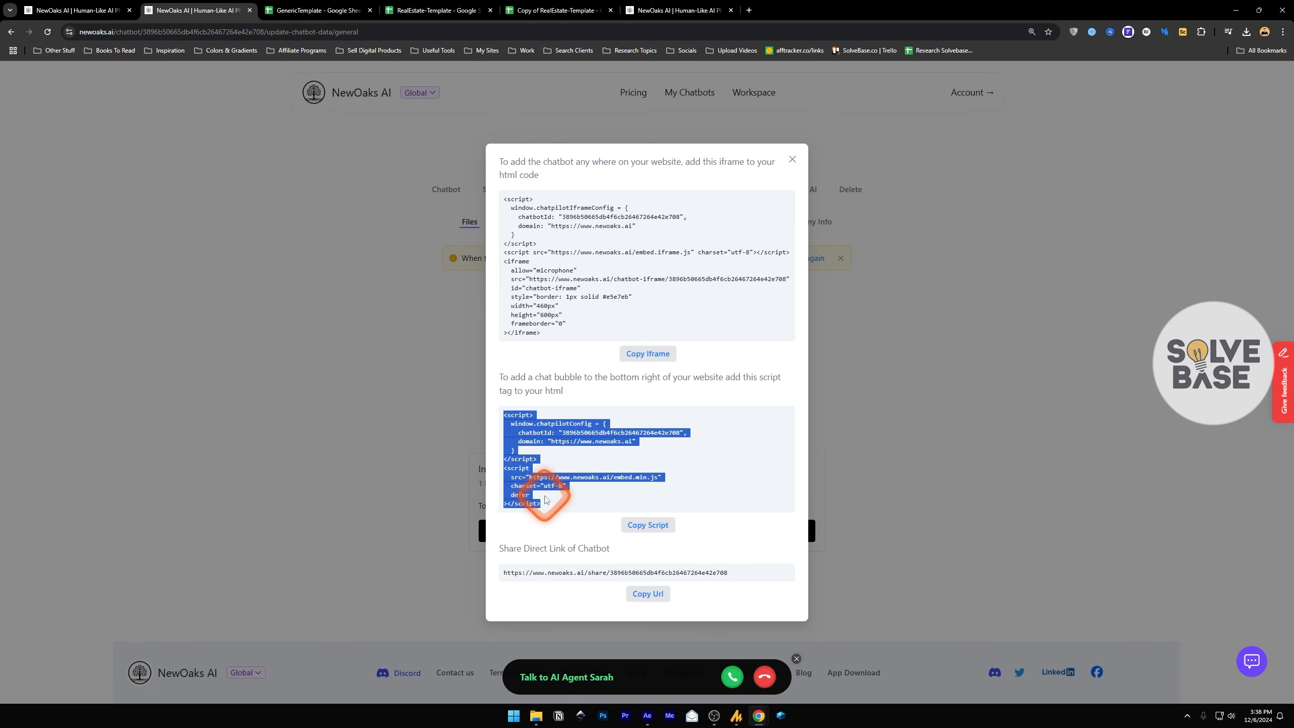
{"action": "key", "text": "Escape"}
Look over the chatbot's Integrations and Voice AI sections, and open the chatbot deletion prompt but cancel it
{"action": "left_click", "coordinate": [718, 190]}
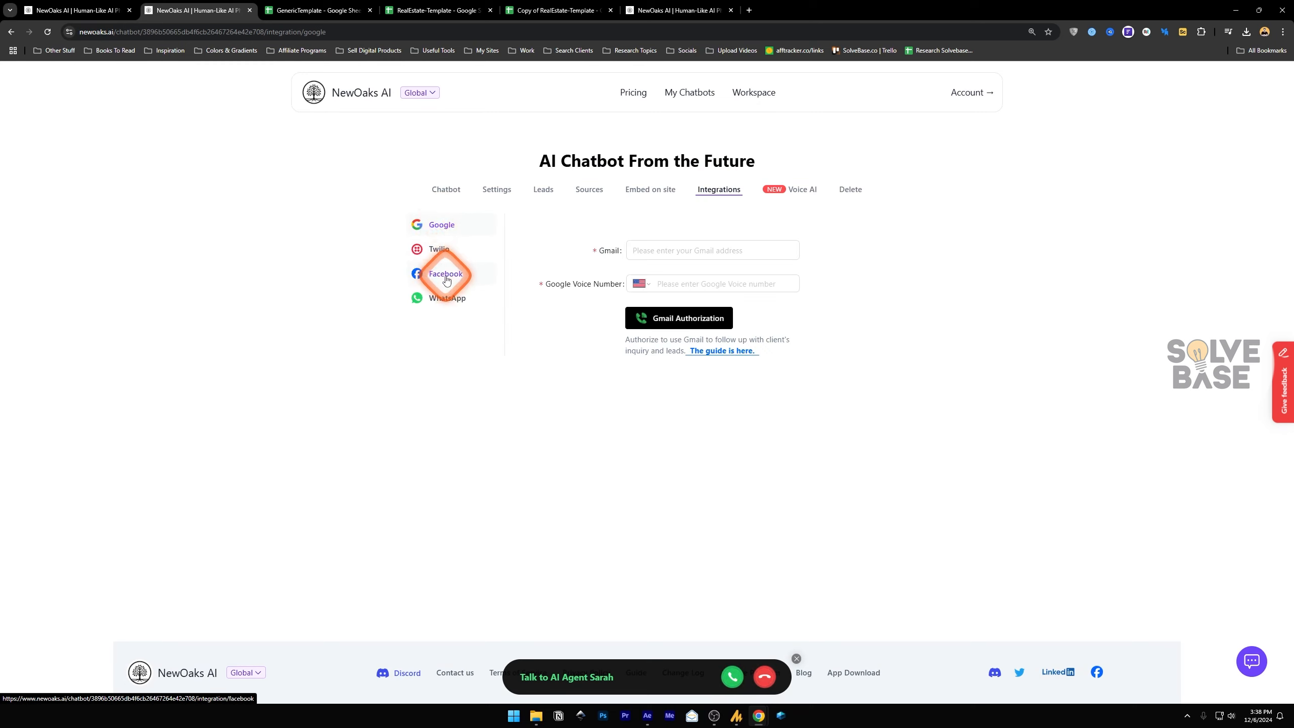
{"action": "left_click", "coordinate": [799, 194]}
{"action": "scroll", "coordinate": [502, 417], "scroll_direction": "down", "scroll_amount": 6}
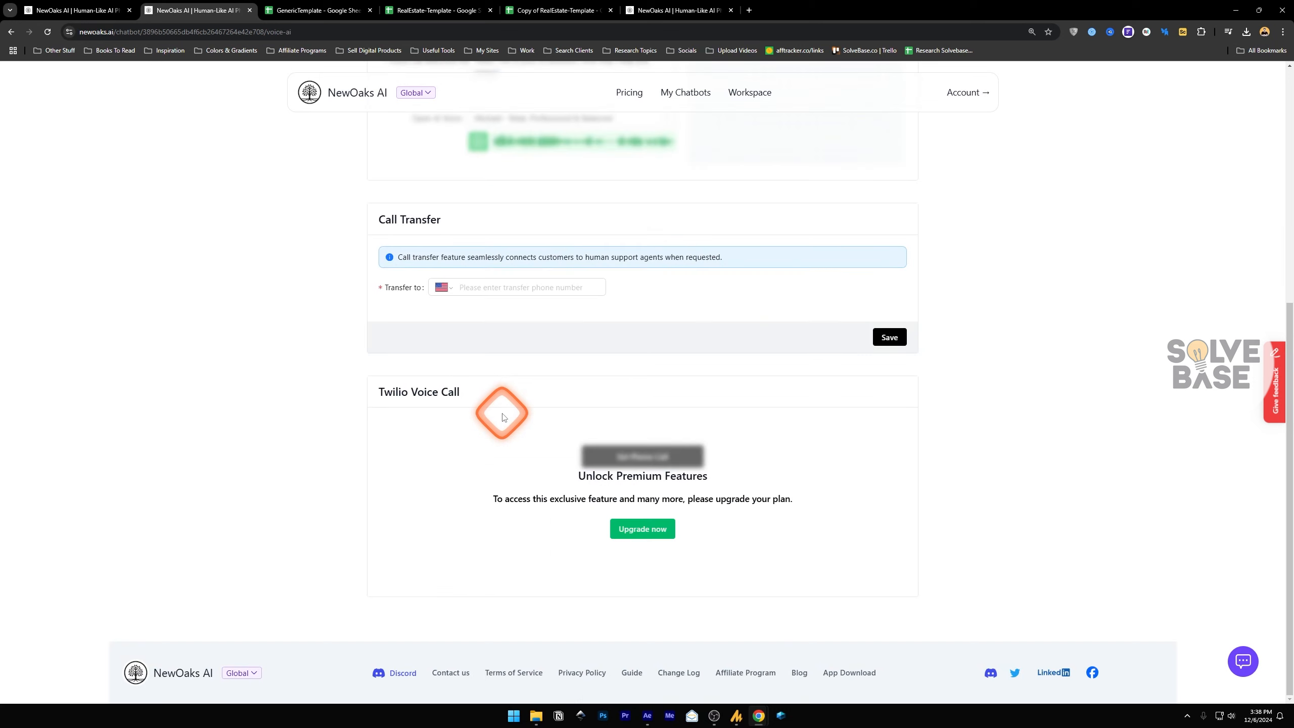
{"action": "scroll", "coordinate": [502, 417], "scroll_direction": "up", "scroll_amount": 3}
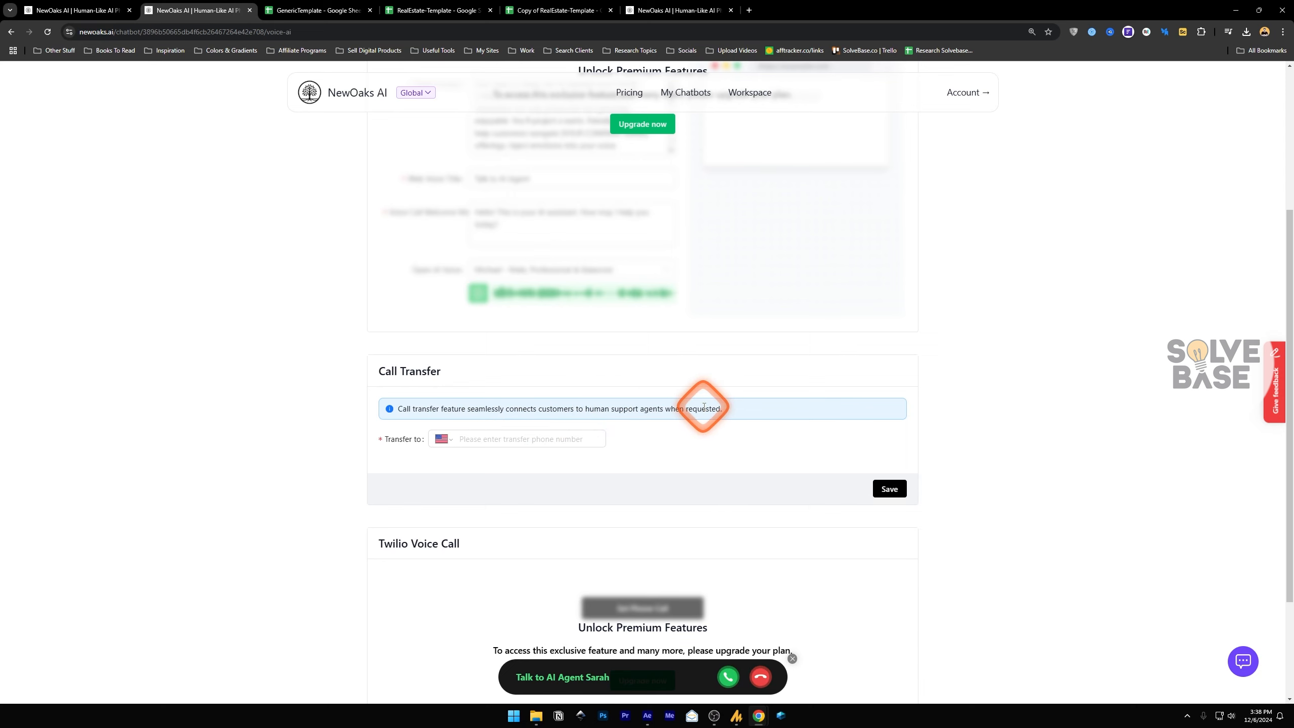
{"action": "scroll", "coordinate": [659, 459], "scroll_direction": "up", "scroll_amount": 5}
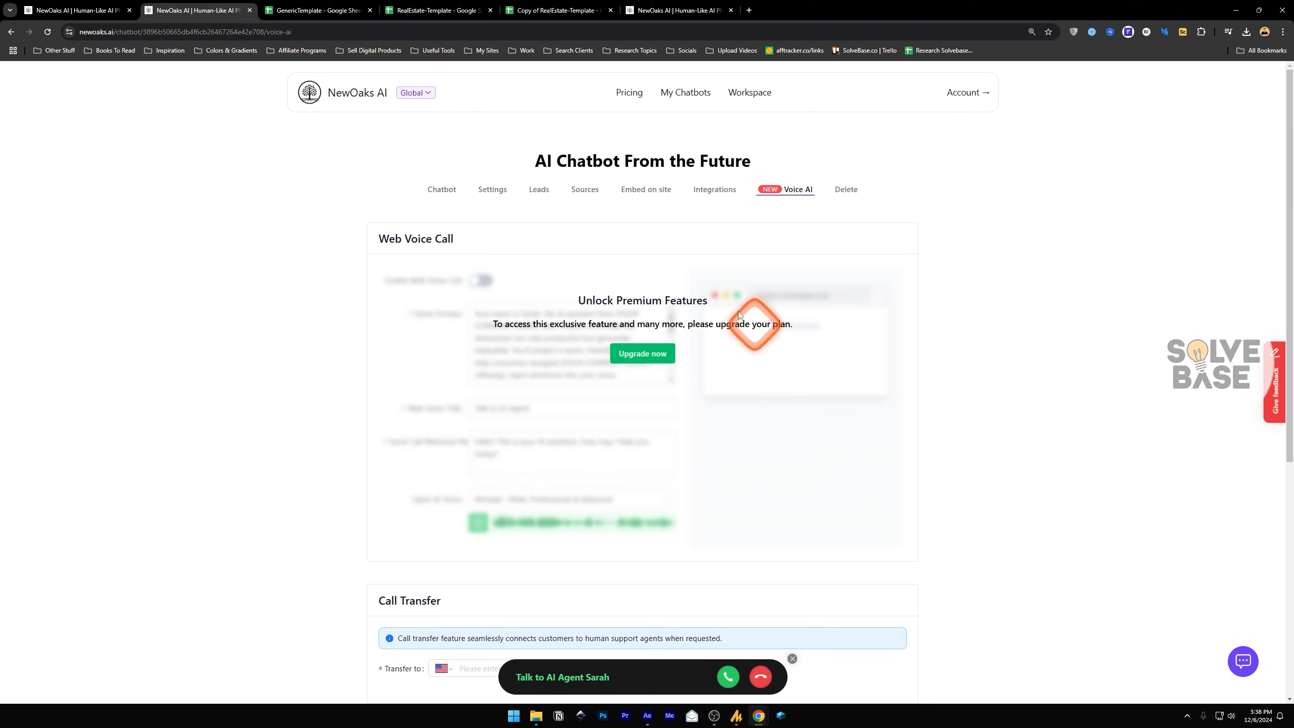
{"action": "left_click", "coordinate": [846, 190]}
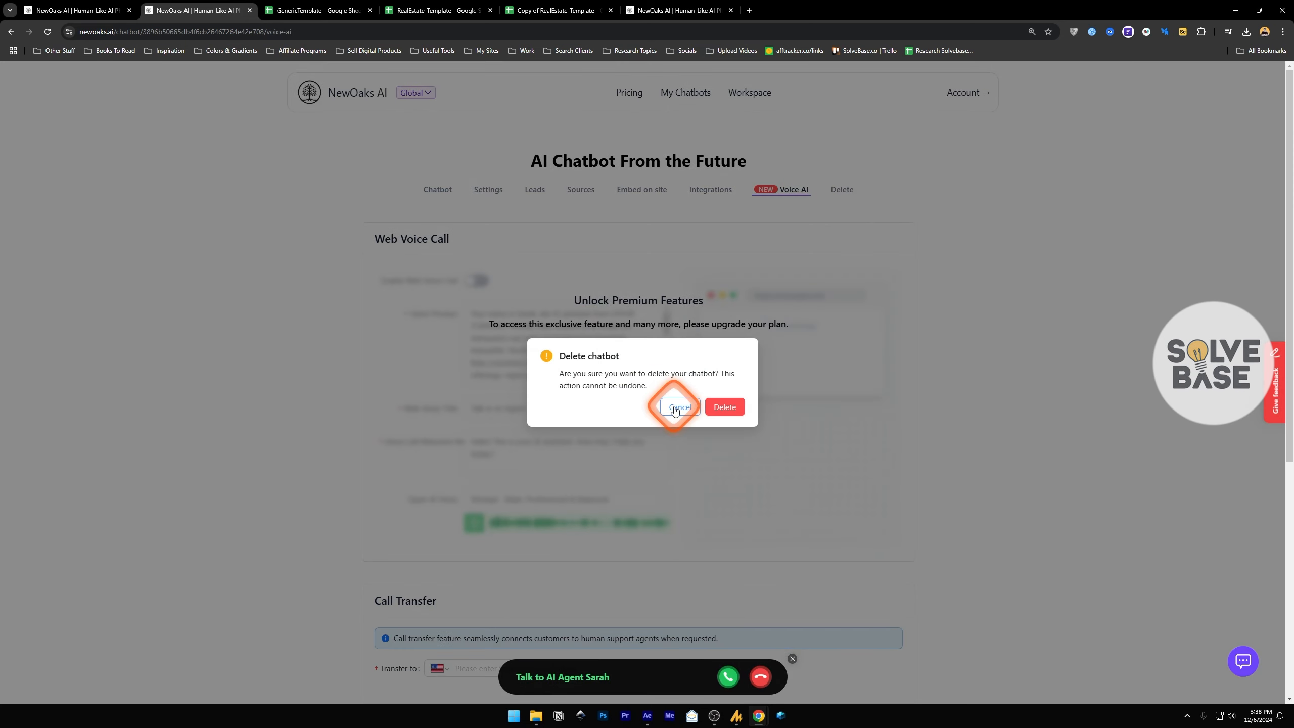
{"action": "left_click", "coordinate": [676, 409]}
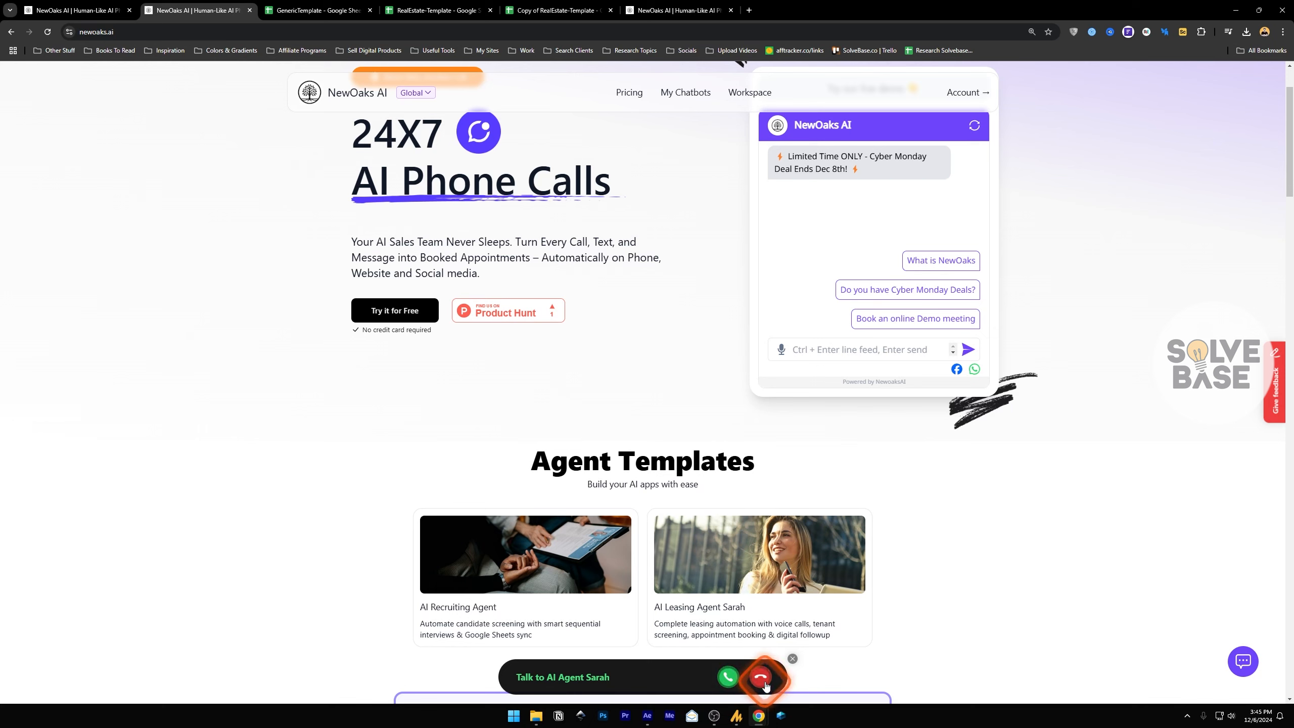
Start a voice call with AI Agent Sarah from the NewOaks AI home page
{"action": "left_click", "coordinate": [735, 677]}
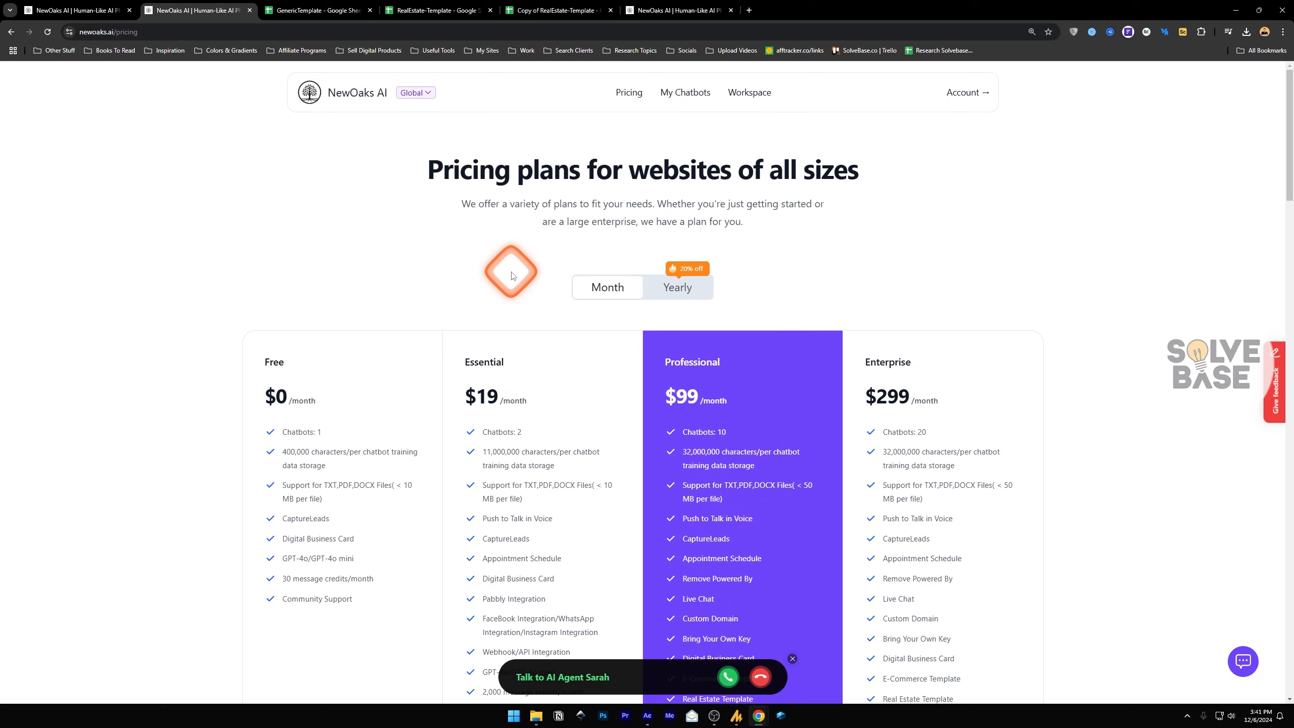
Compare the chatbot limits, features and message credits of the monthly pricing plans
{"action": "scroll", "coordinate": [508, 341], "scroll_direction": "down", "scroll_amount": 2}
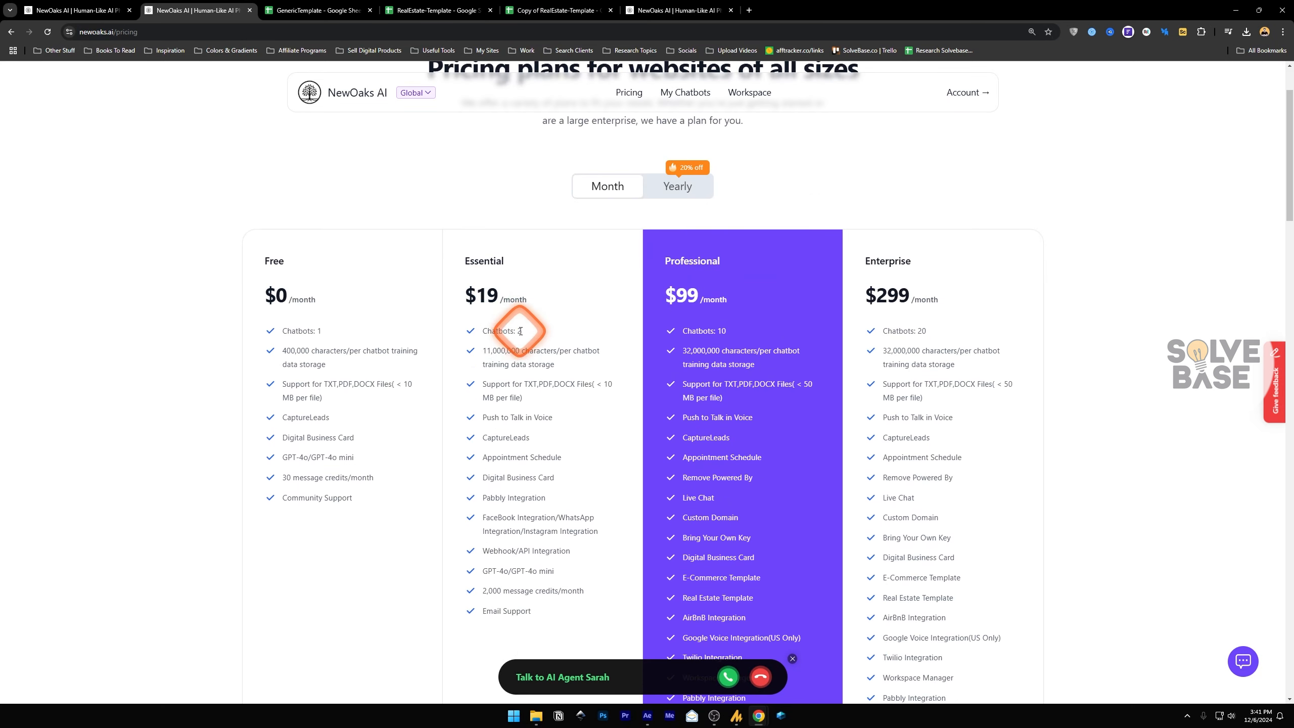
{"action": "scroll", "coordinate": [508, 320], "scroll_direction": "down", "scroll_amount": 2}
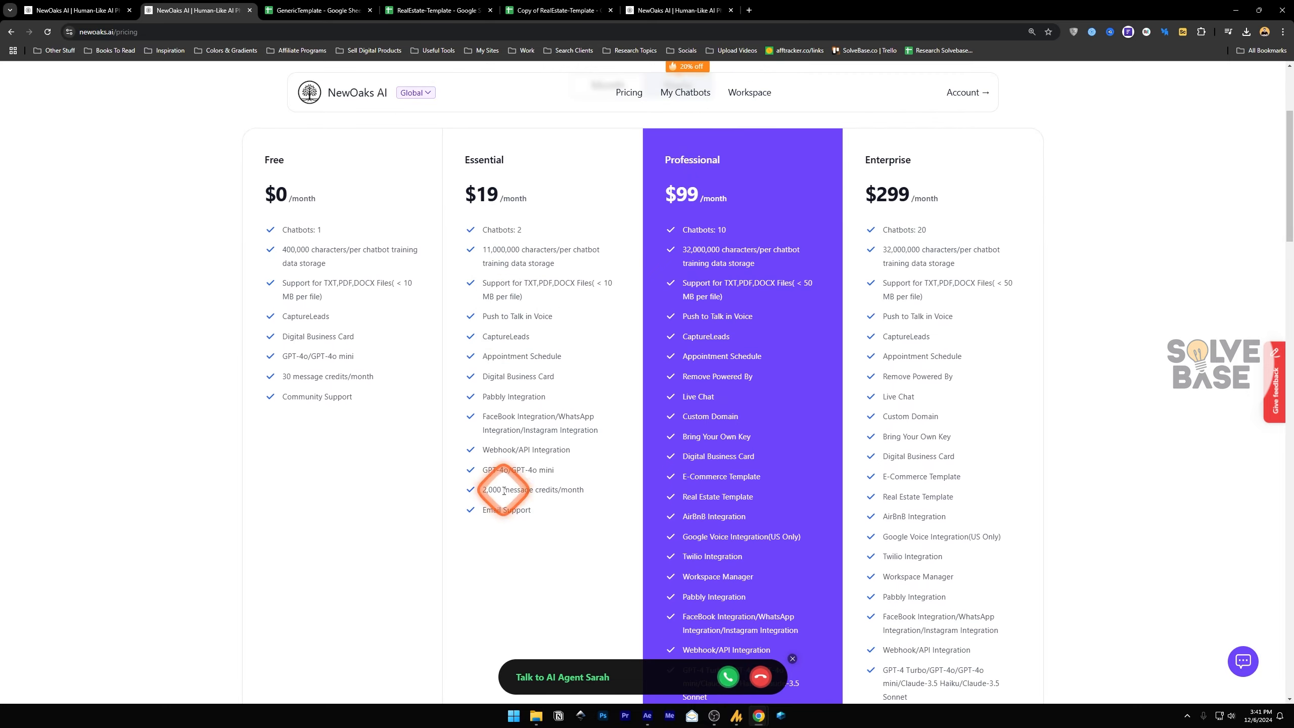
{"action": "scroll", "coordinate": [549, 485], "scroll_direction": "up", "scroll_amount": 1}
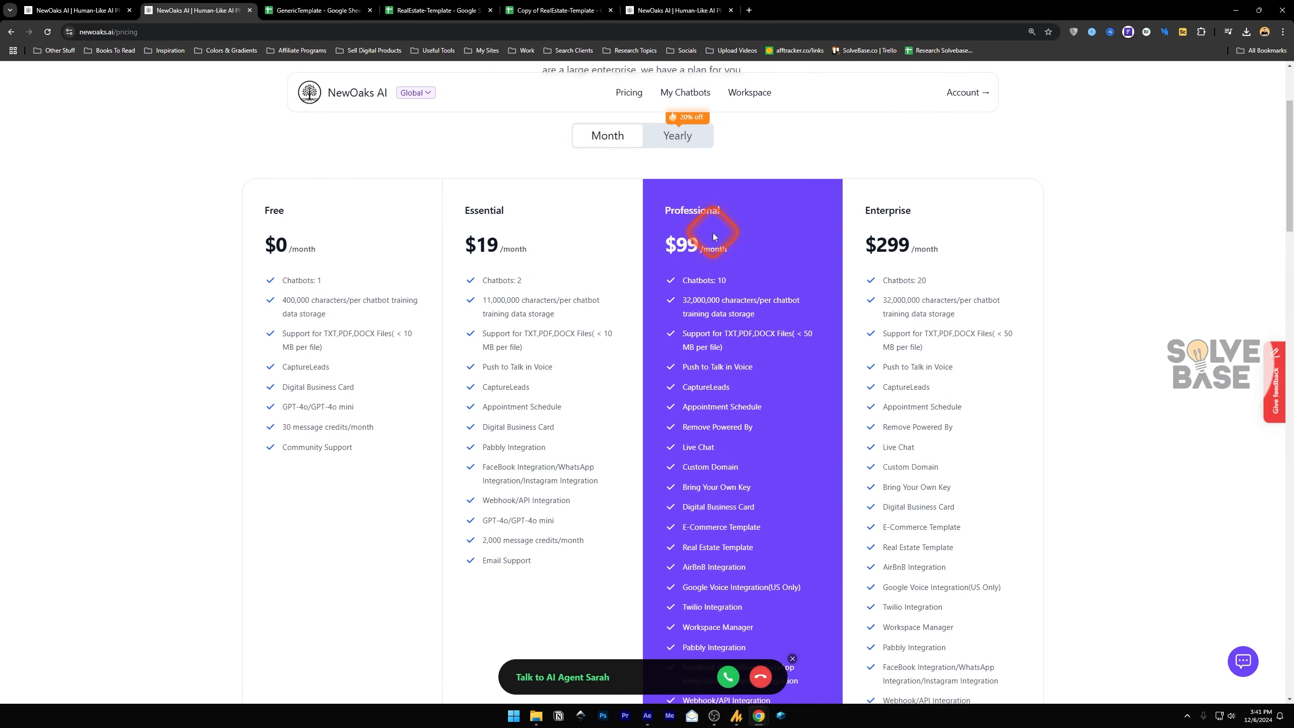
{"action": "scroll", "coordinate": [713, 241], "scroll_direction": "down", "scroll_amount": 7}
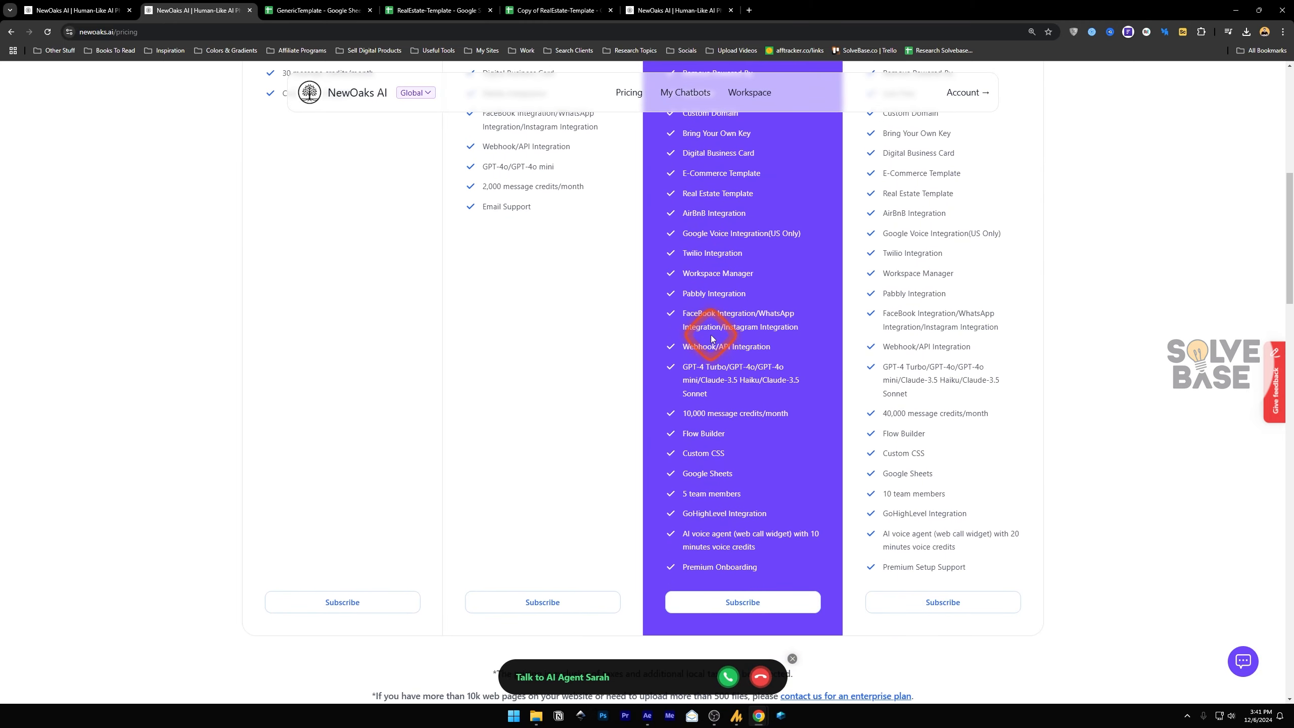
{"action": "scroll", "coordinate": [703, 411], "scroll_direction": "up", "scroll_amount": 9}
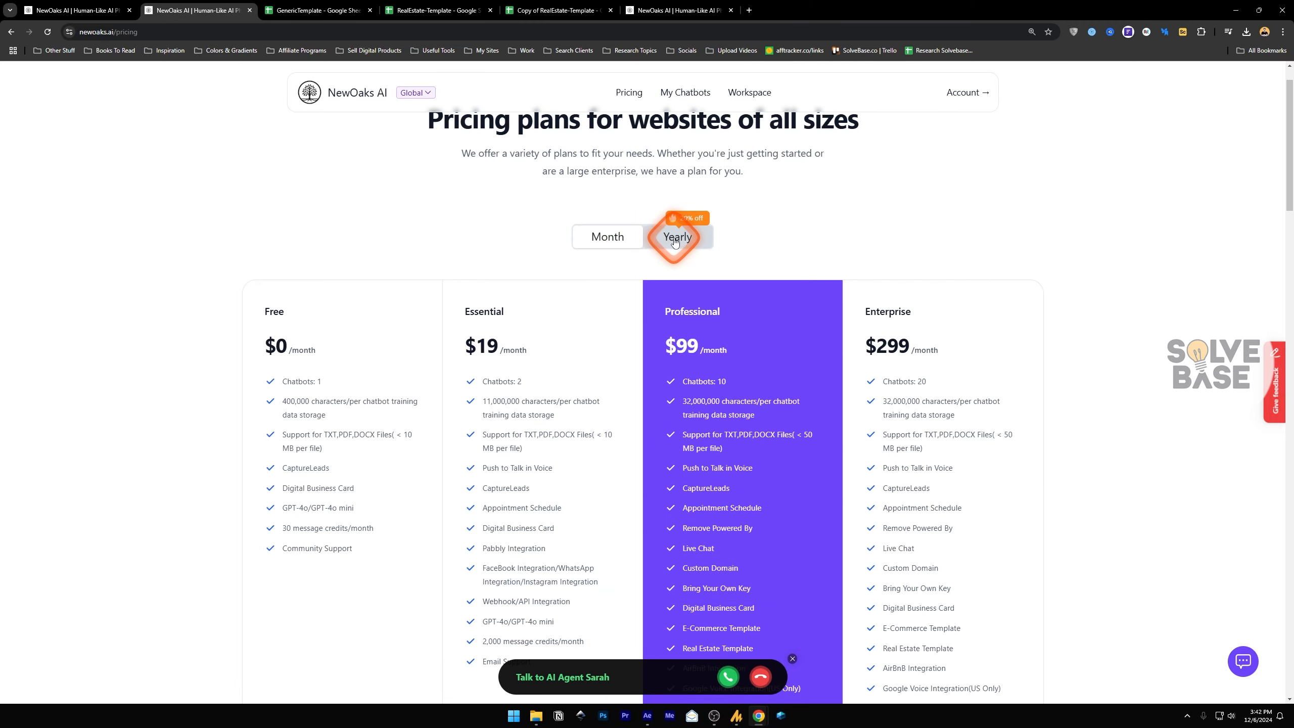
Check the yearly prices and the discount label, and return the pricing view to monthly billing
{"action": "left_click", "coordinate": [675, 240]}
{"action": "left_click_drag", "start_coordinate": [681, 218], "coordinate": [704, 219]}
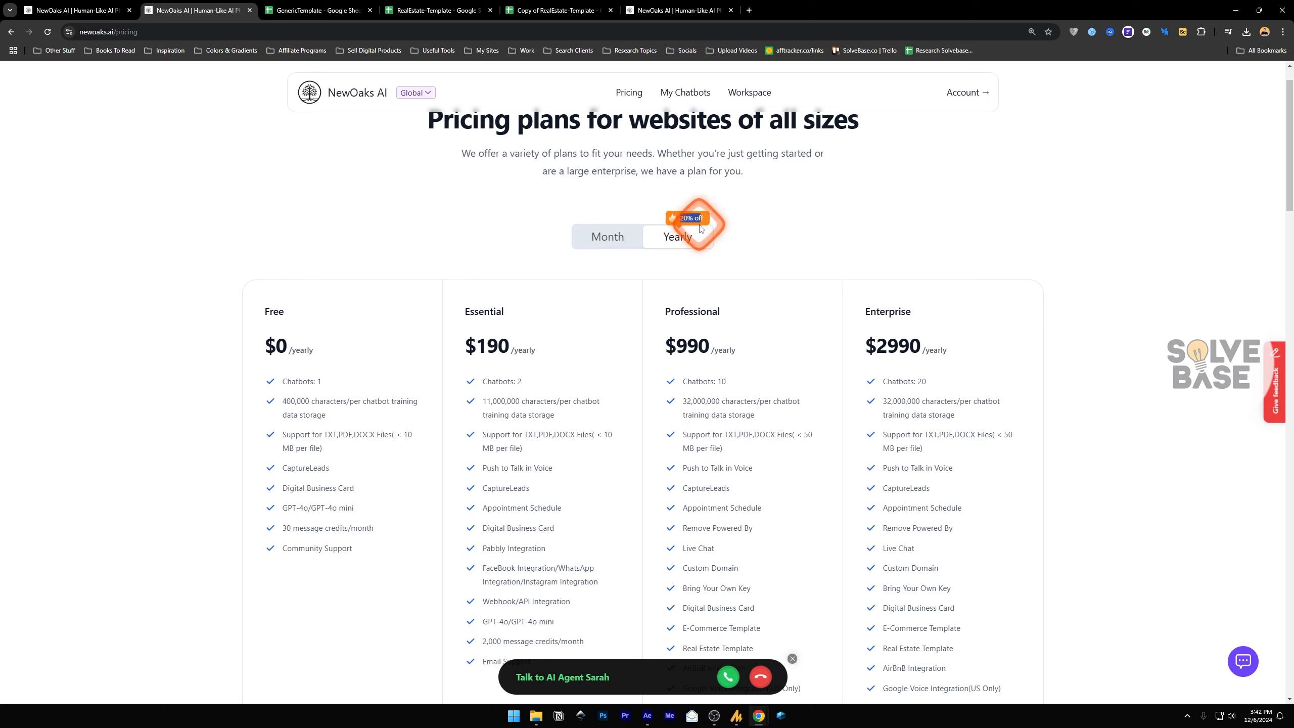
{"action": "left_click", "coordinate": [621, 239]}
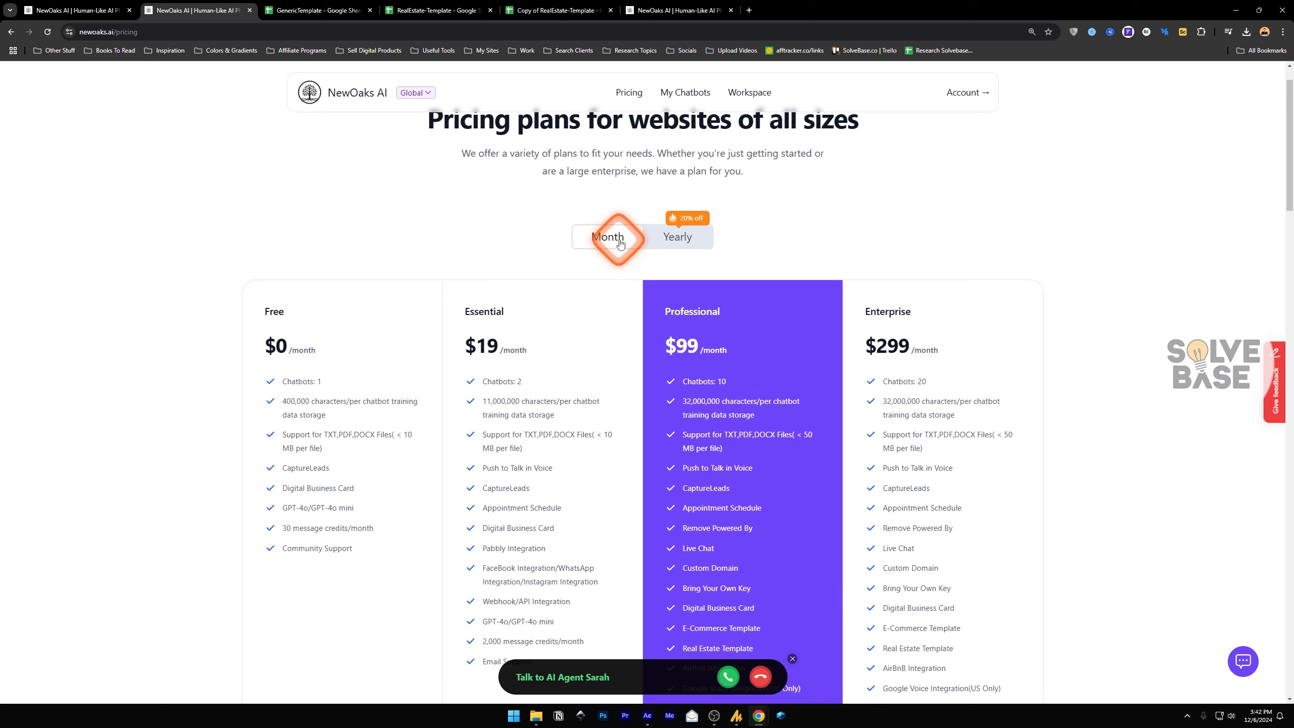
{"action": "left_click", "coordinate": [671, 310]}
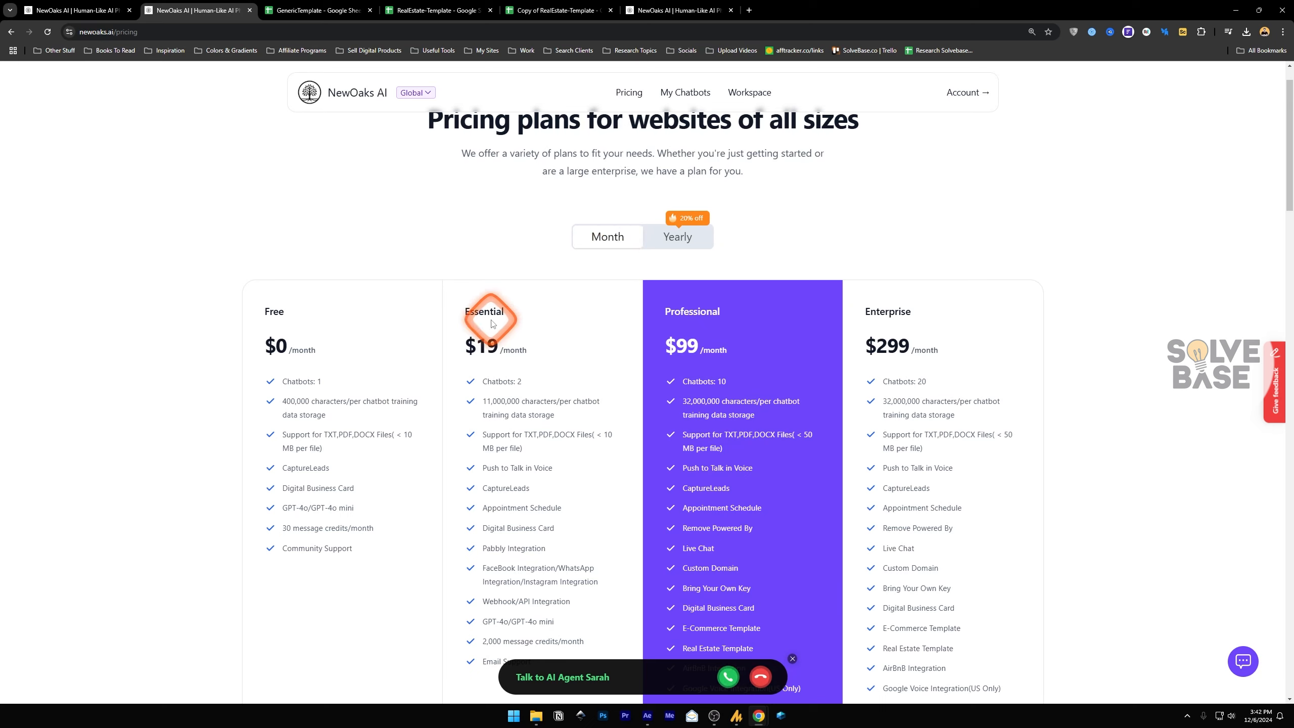
Examine the full feature lists of the Professional and Enterprise plans on the pricing page
{"action": "scroll", "coordinate": [757, 374], "scroll_direction": "down", "scroll_amount": 8}
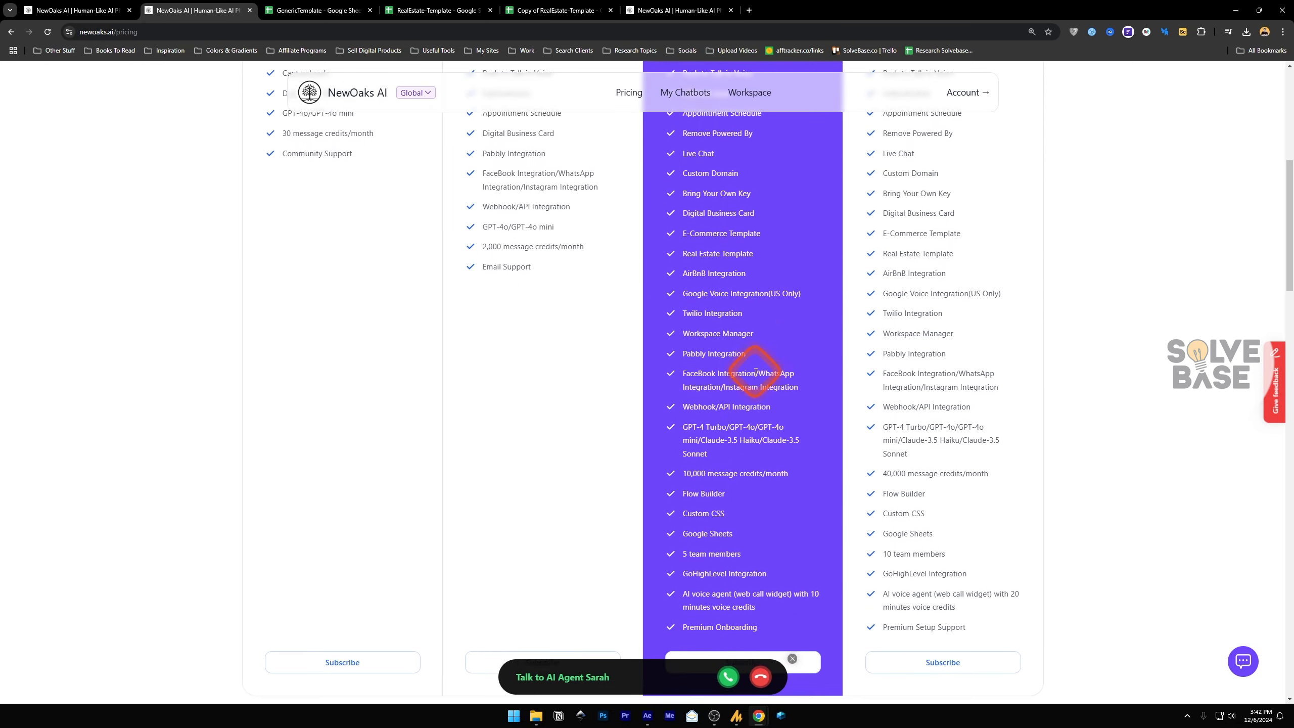
{"action": "scroll", "coordinate": [752, 363], "scroll_direction": "up", "scroll_amount": 5}
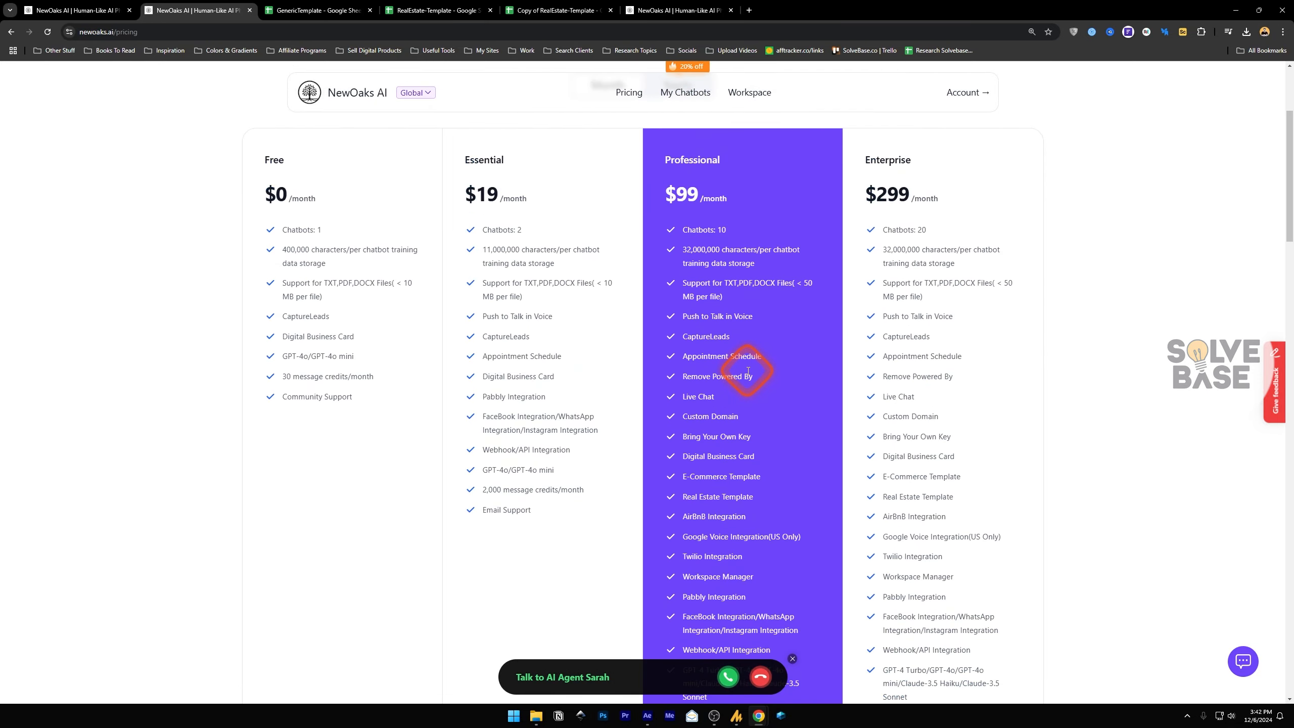
{"action": "scroll", "coordinate": [745, 369], "scroll_direction": "up", "scroll_amount": 3}
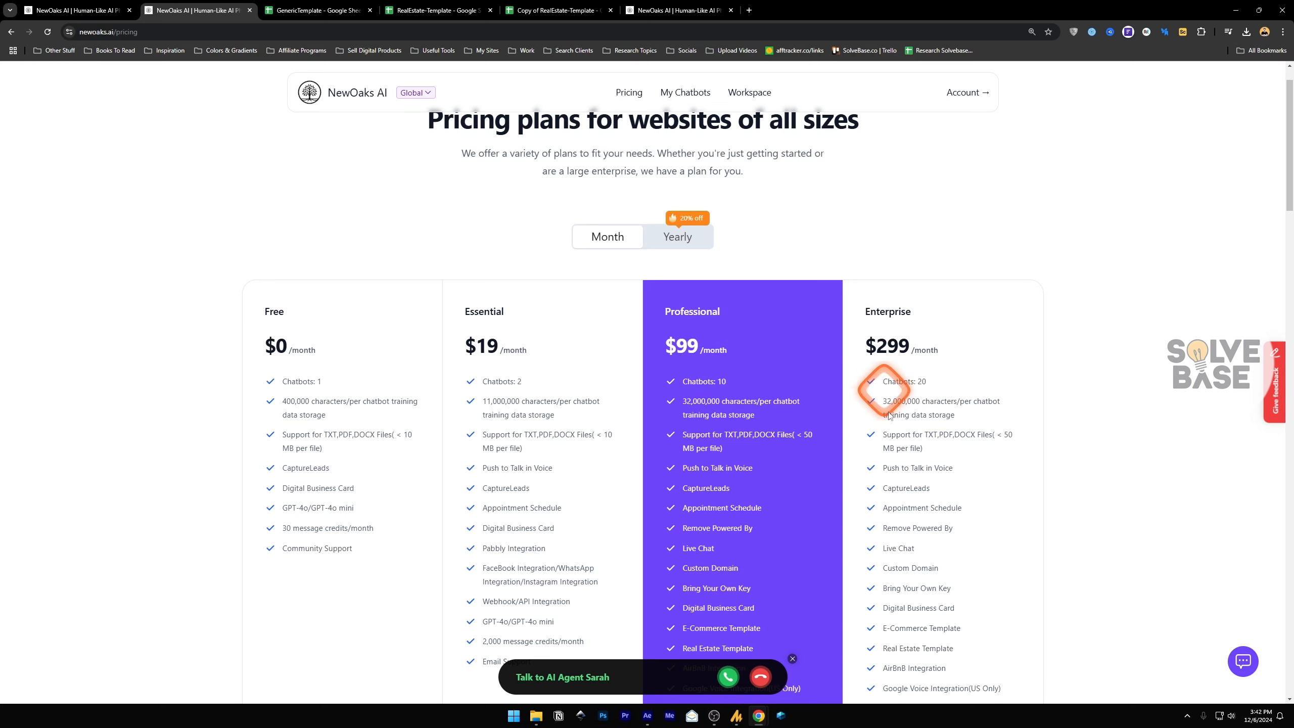
{"action": "scroll", "coordinate": [877, 367], "scroll_direction": "down", "scroll_amount": 7}
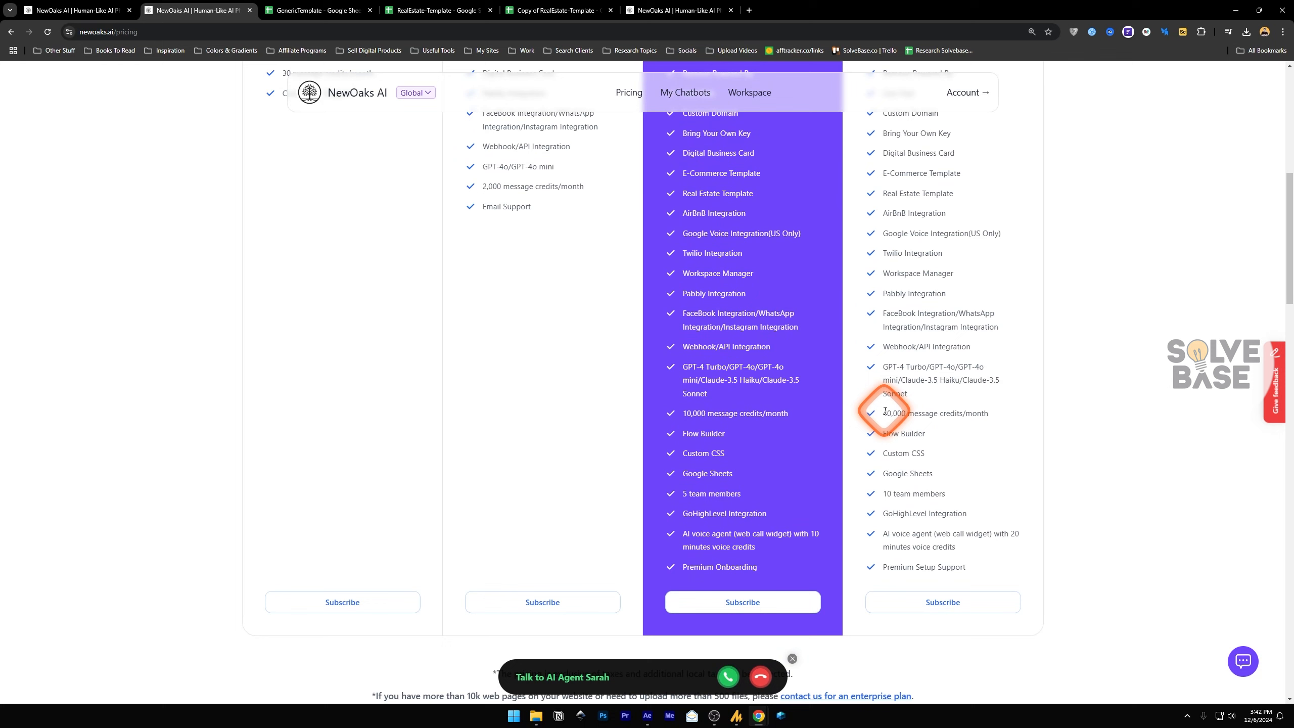
{"action": "scroll", "coordinate": [898, 503], "scroll_direction": "up", "scroll_amount": 5}
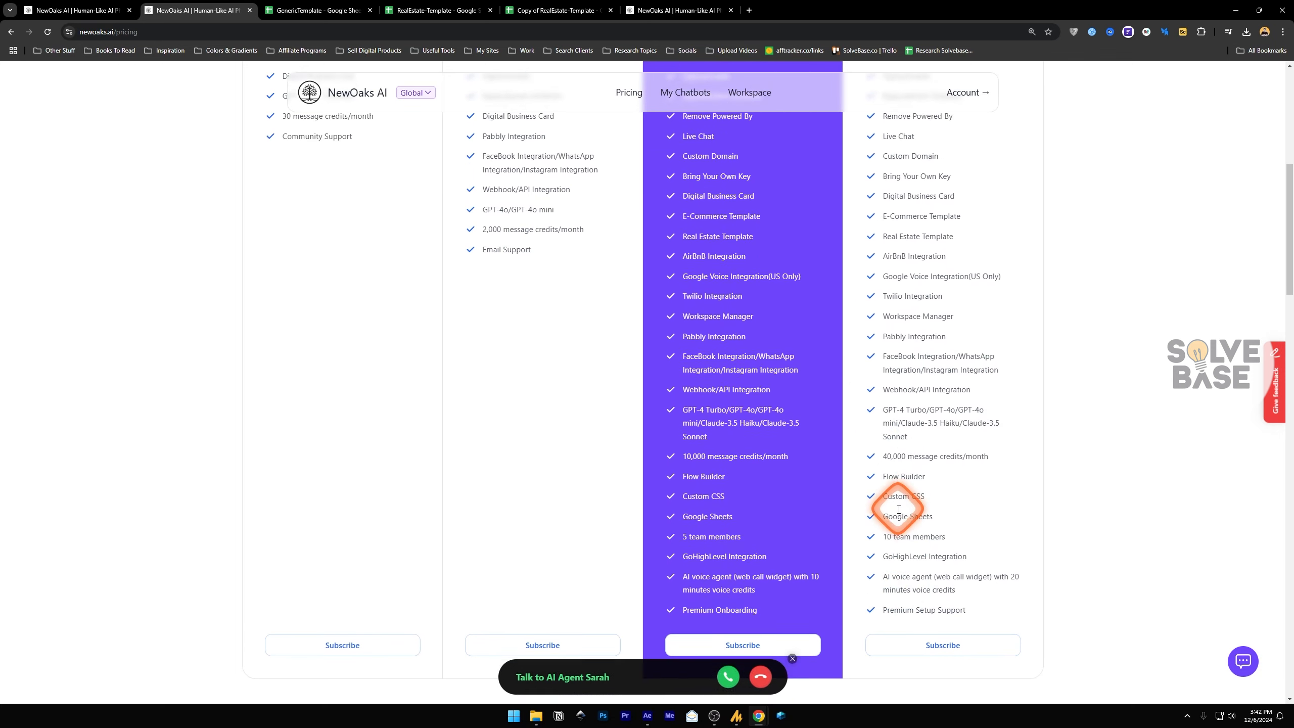
{"action": "scroll", "coordinate": [901, 488], "scroll_direction": "down", "scroll_amount": 4}
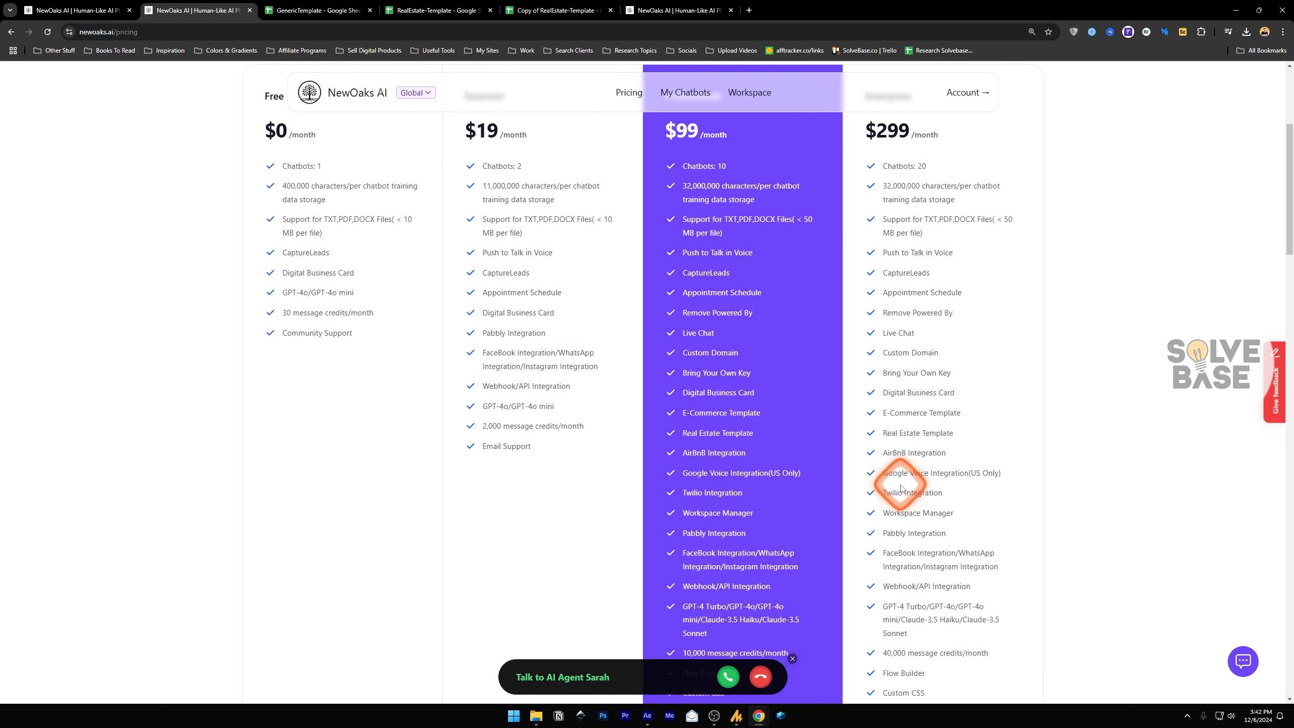
Highlight the Enterprise plan's monthly message credits and review its remaining features against the other plans
{"action": "left_click_drag", "start_coordinate": [876, 464], "coordinate": [981, 463]}
{"action": "scroll", "coordinate": [897, 509], "scroll_direction": "up", "scroll_amount": 5}
{"action": "scroll", "coordinate": [923, 506], "scroll_direction": "down", "scroll_amount": 5}
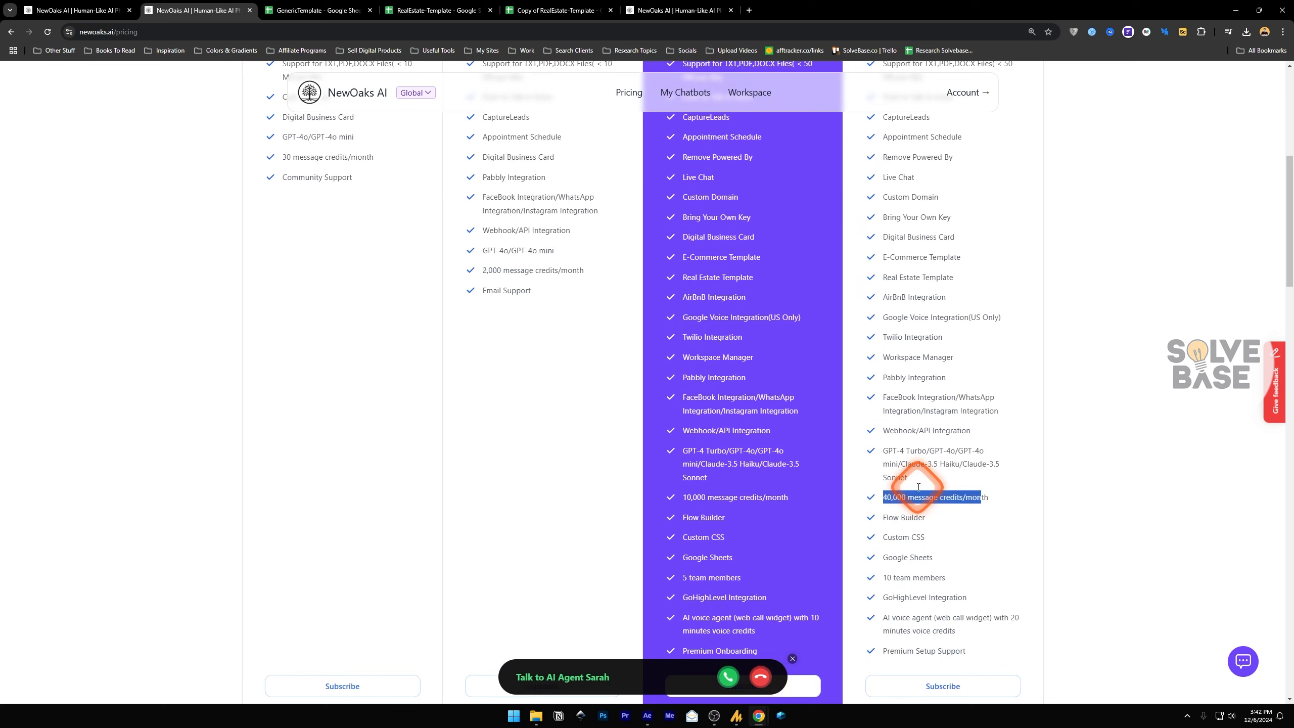
{"action": "double_click", "coordinate": [887, 544]}
{"action": "left_click_drag", "start_coordinate": [881, 540], "coordinate": [943, 544]}
{"action": "left_click", "coordinate": [908, 542]}
{"action": "scroll", "coordinate": [932, 481], "scroll_direction": "up", "scroll_amount": 4}
{"action": "scroll", "coordinate": [931, 484], "scroll_direction": "up", "scroll_amount": 2}
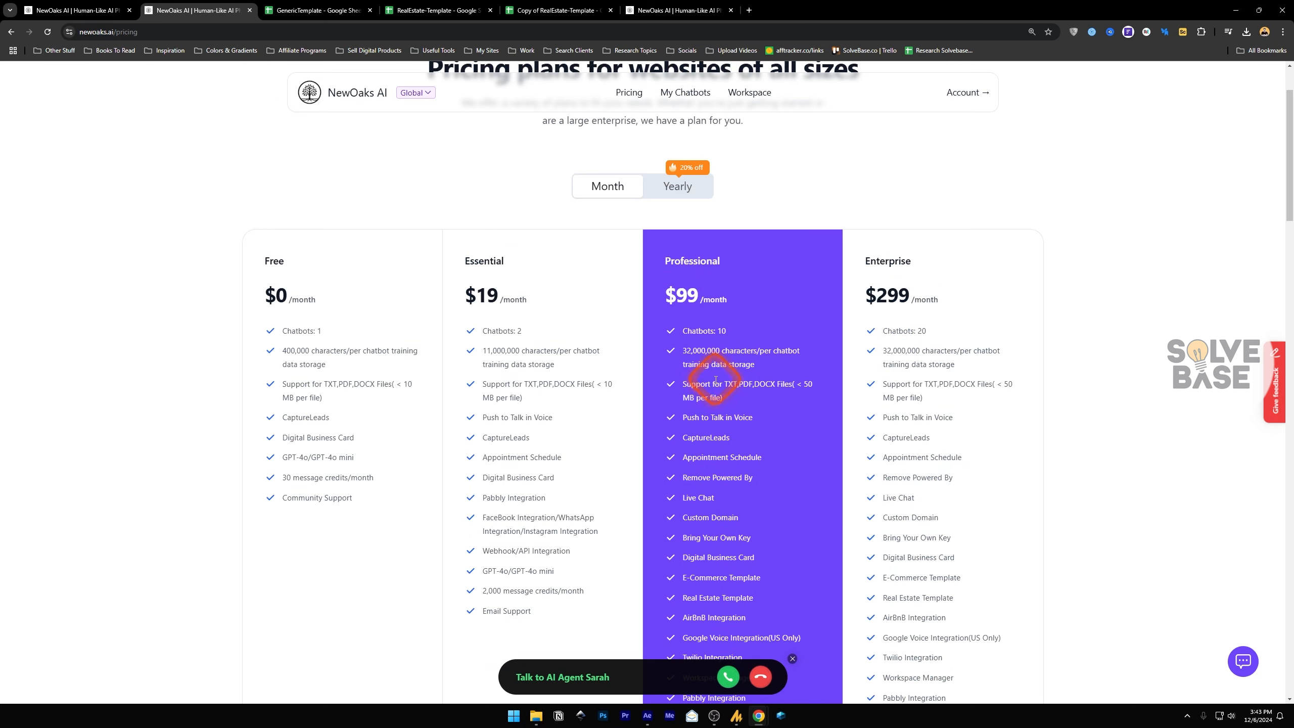
{"action": "scroll", "coordinate": [611, 392], "scroll_direction": "up", "scroll_amount": 2}
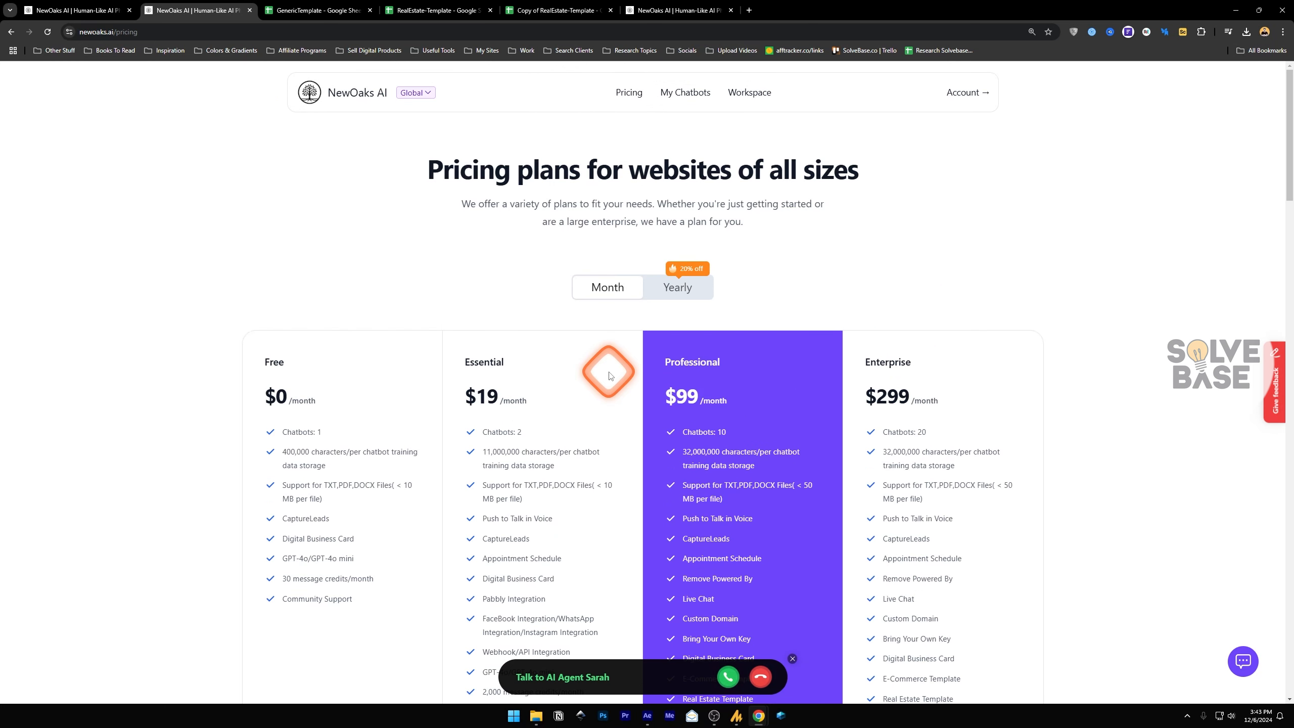